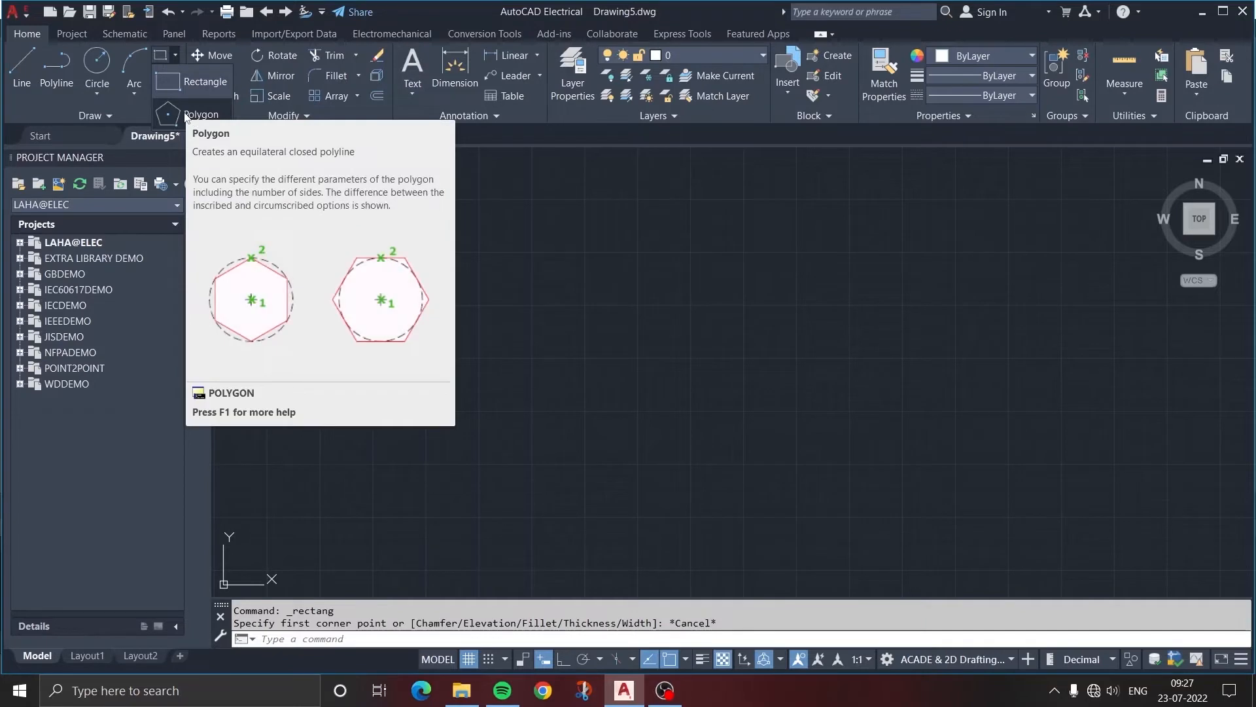
# Draw a 6-sided polygon inscribed in a circle of radius 100 in the empty drawing.
pyautogui.click(186, 116)
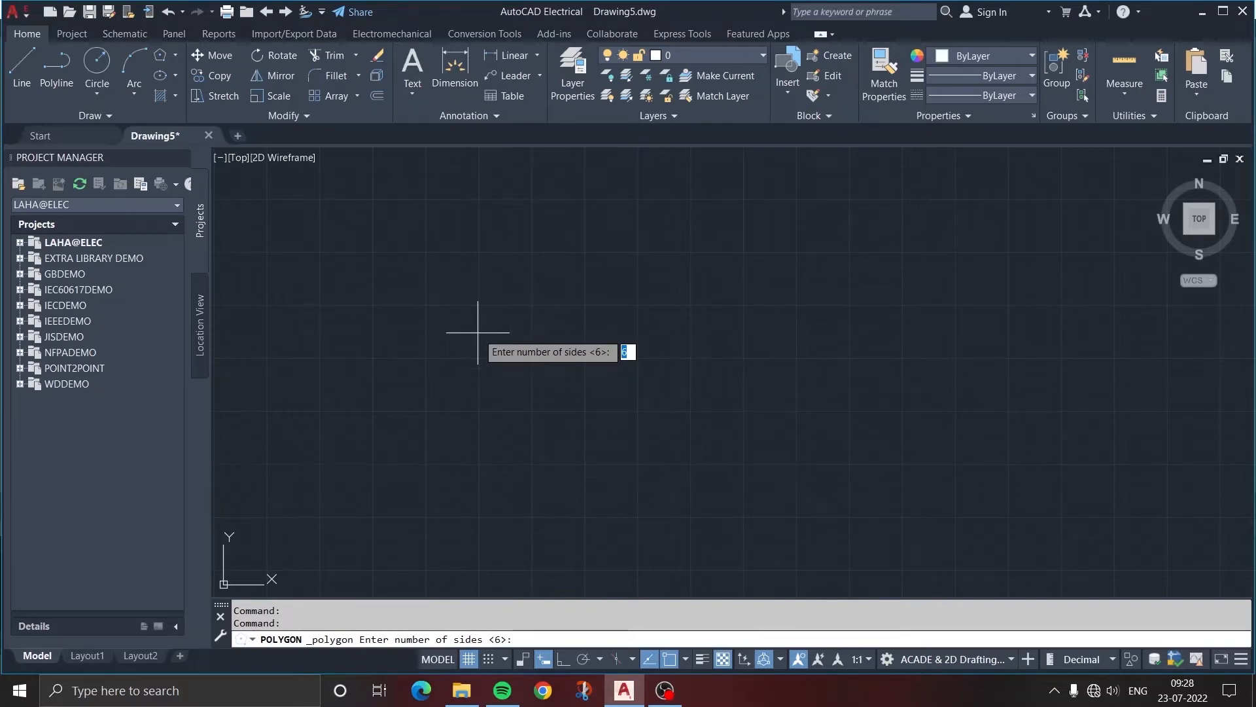
pyautogui.write('6')
pyautogui.press('Return')
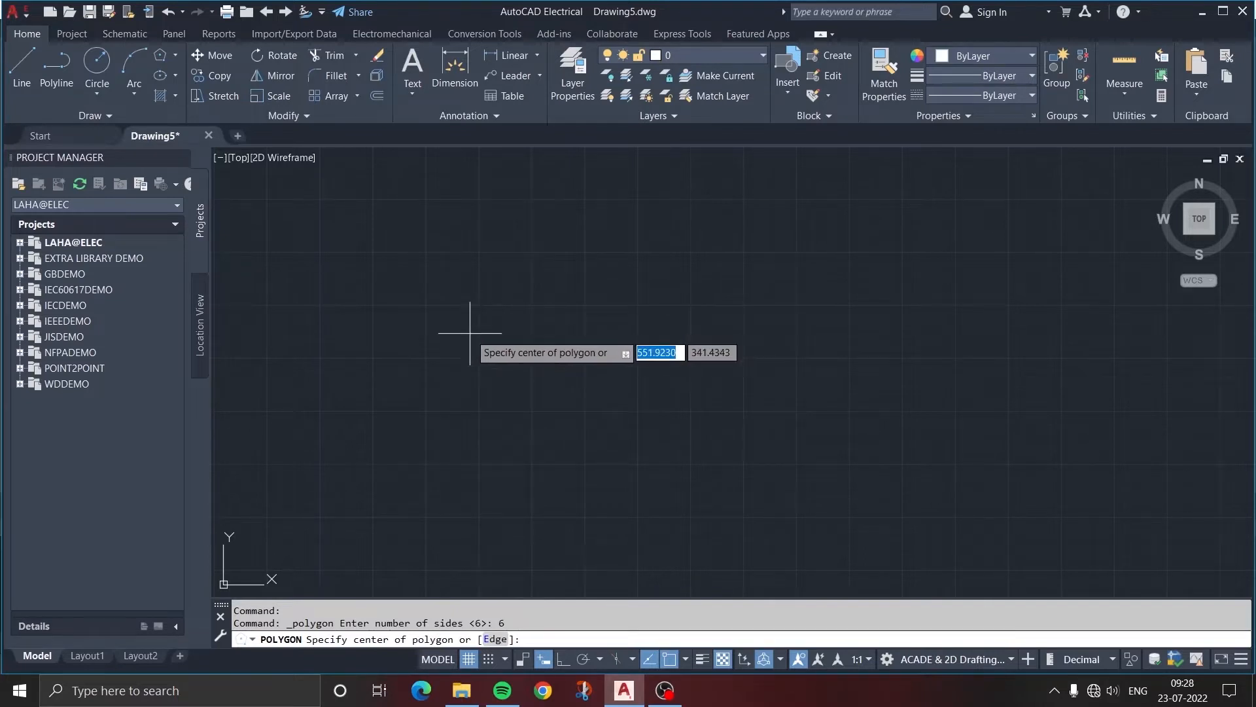
pyautogui.click(468, 334)
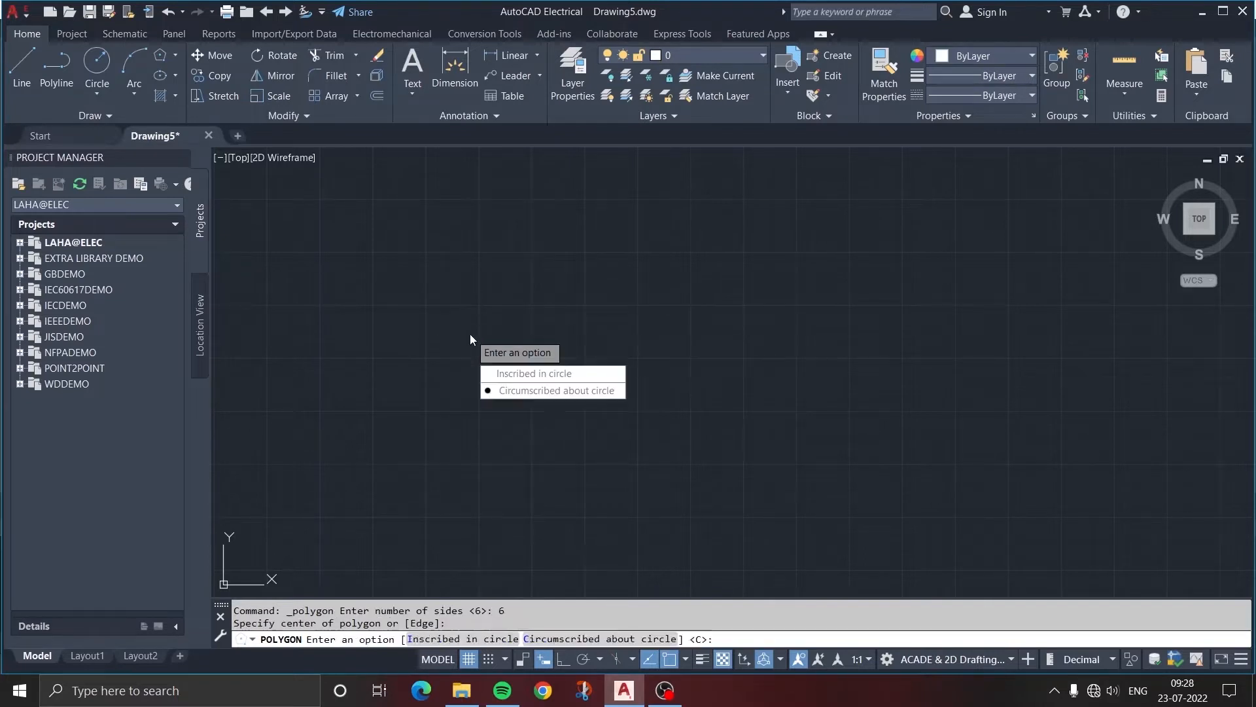
pyautogui.click(494, 374)
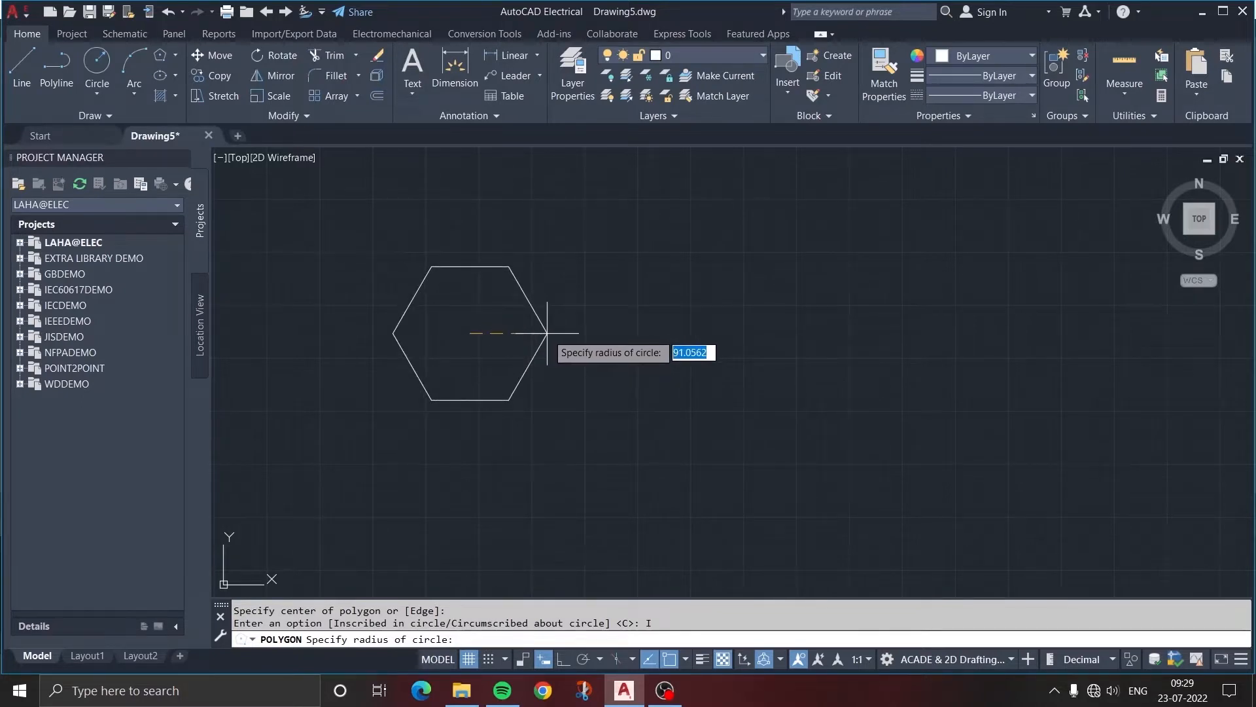
pyautogui.write('100')
pyautogui.press('Return')
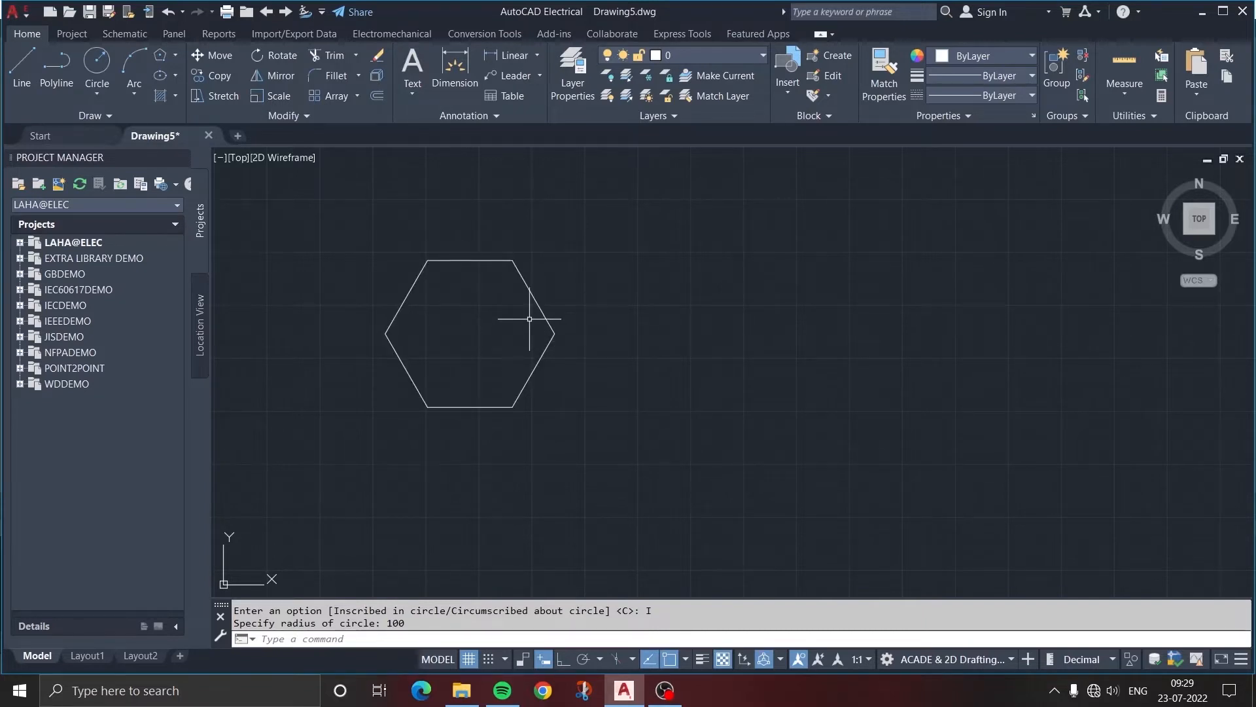
# Draw a second 6-sided polygon to the right of the first, circumscribed about a circle of radius 100.
pyautogui.click(163, 58)
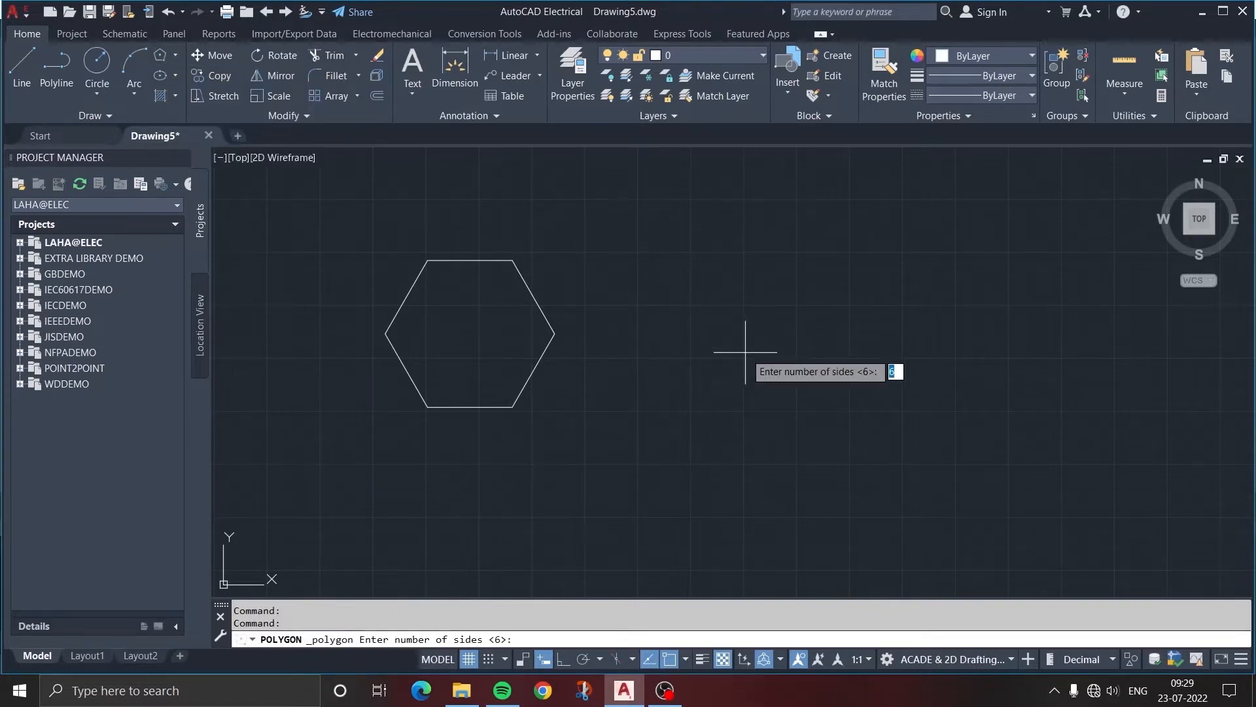
pyautogui.write('6')
pyautogui.press('Return')
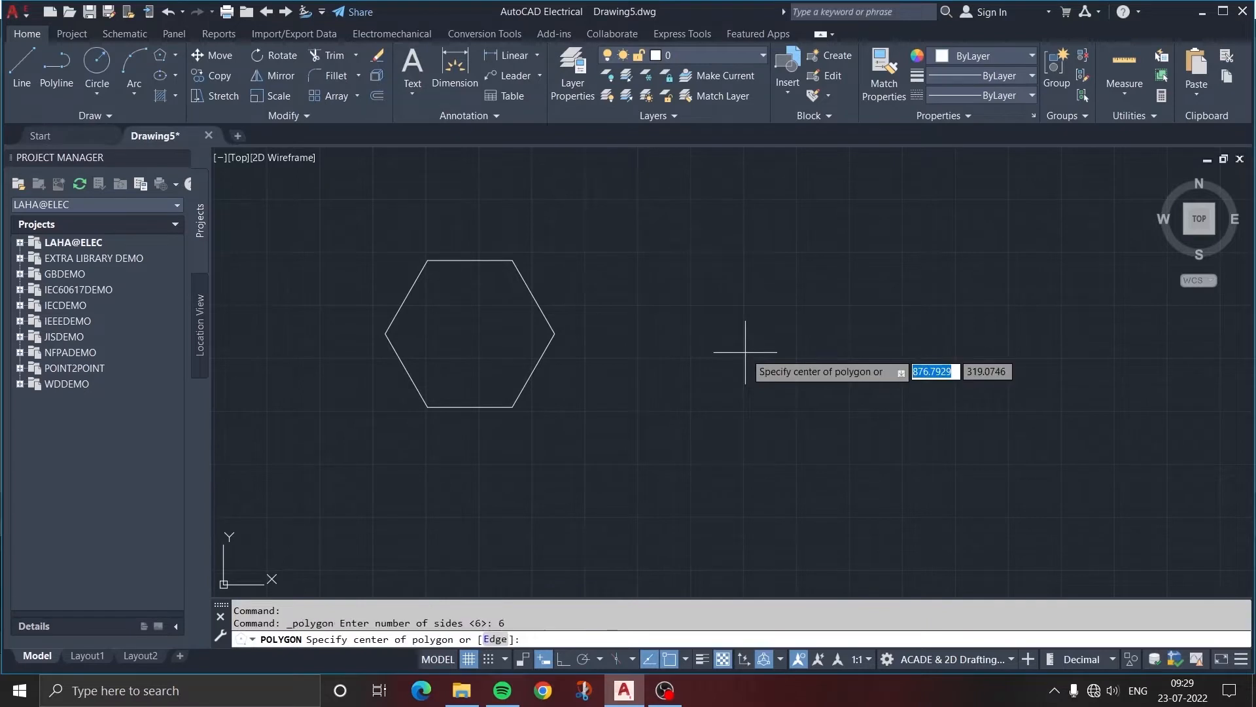
pyautogui.click(733, 331)
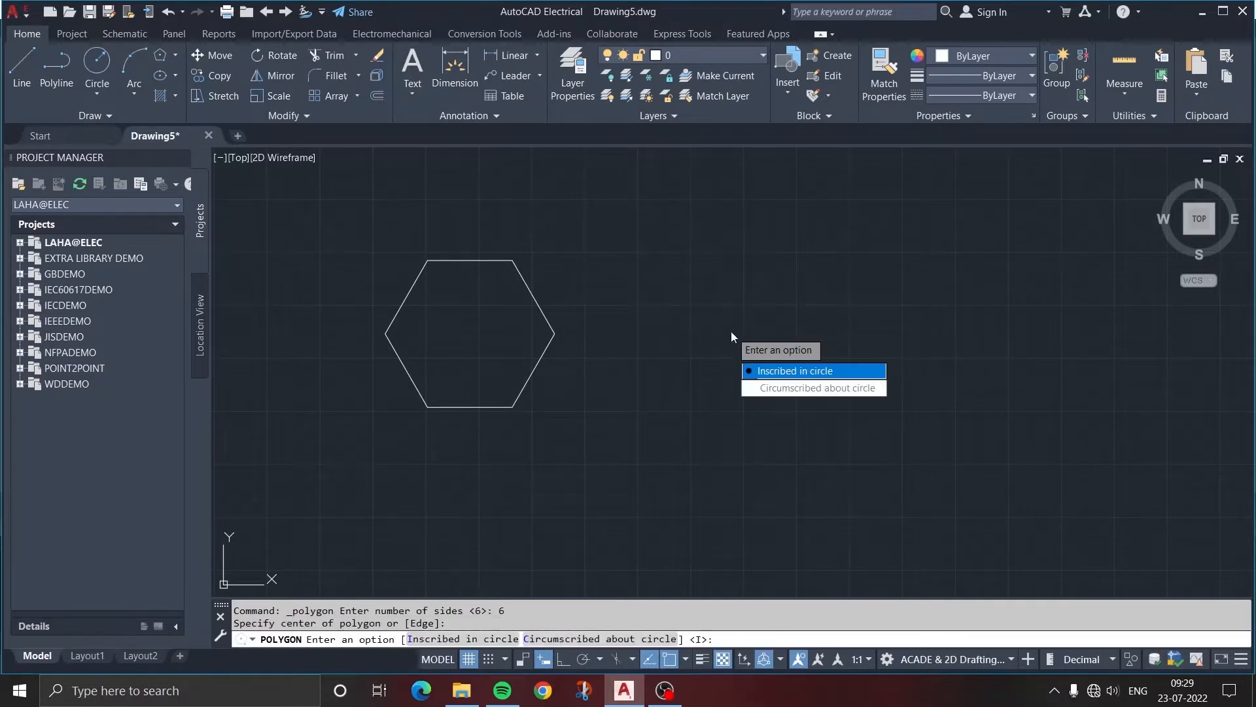
pyautogui.click(775, 395)
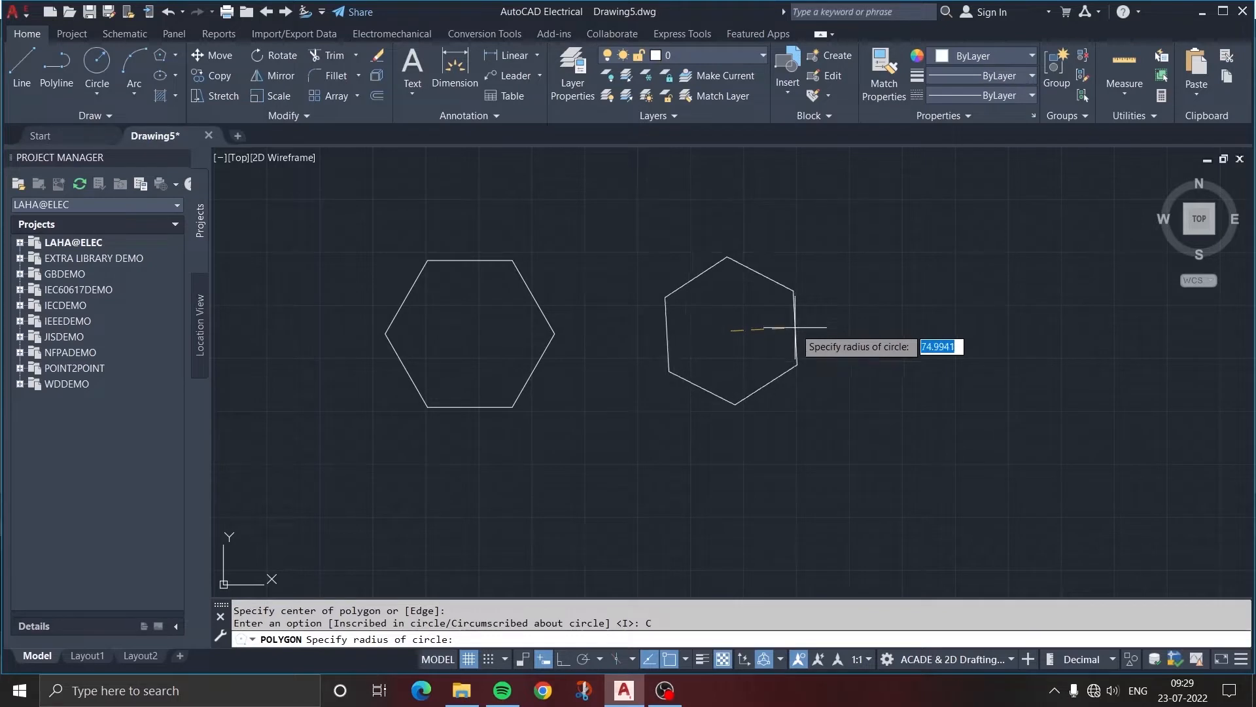
pyautogui.write('100')
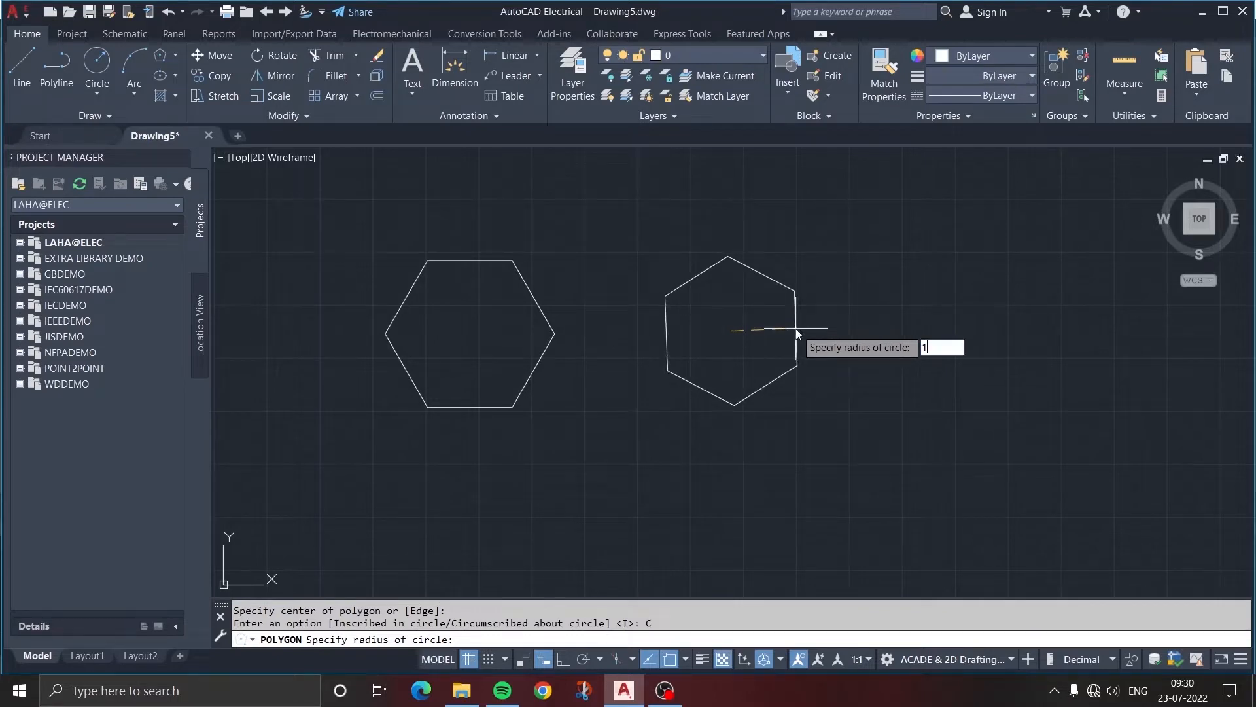
pyautogui.press('Return')
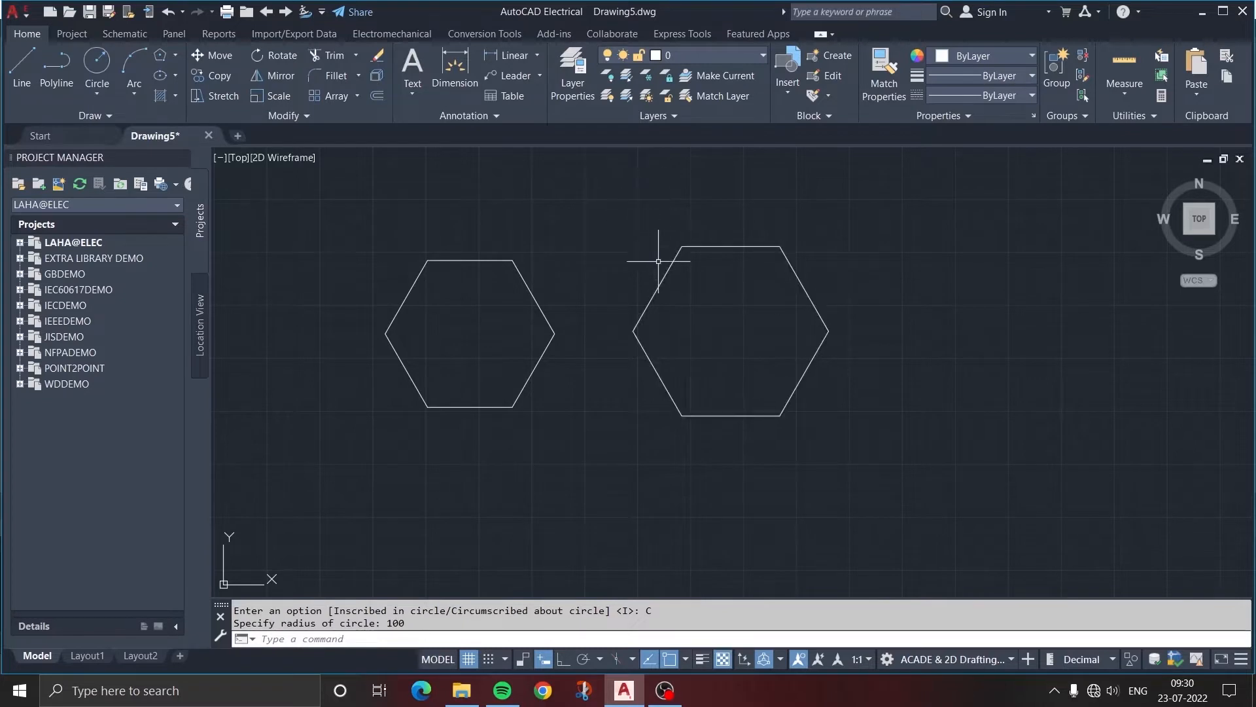
# Draw a circle of radius 100 centred on the left, inscribed hexagon.
pyautogui.click(96, 65)
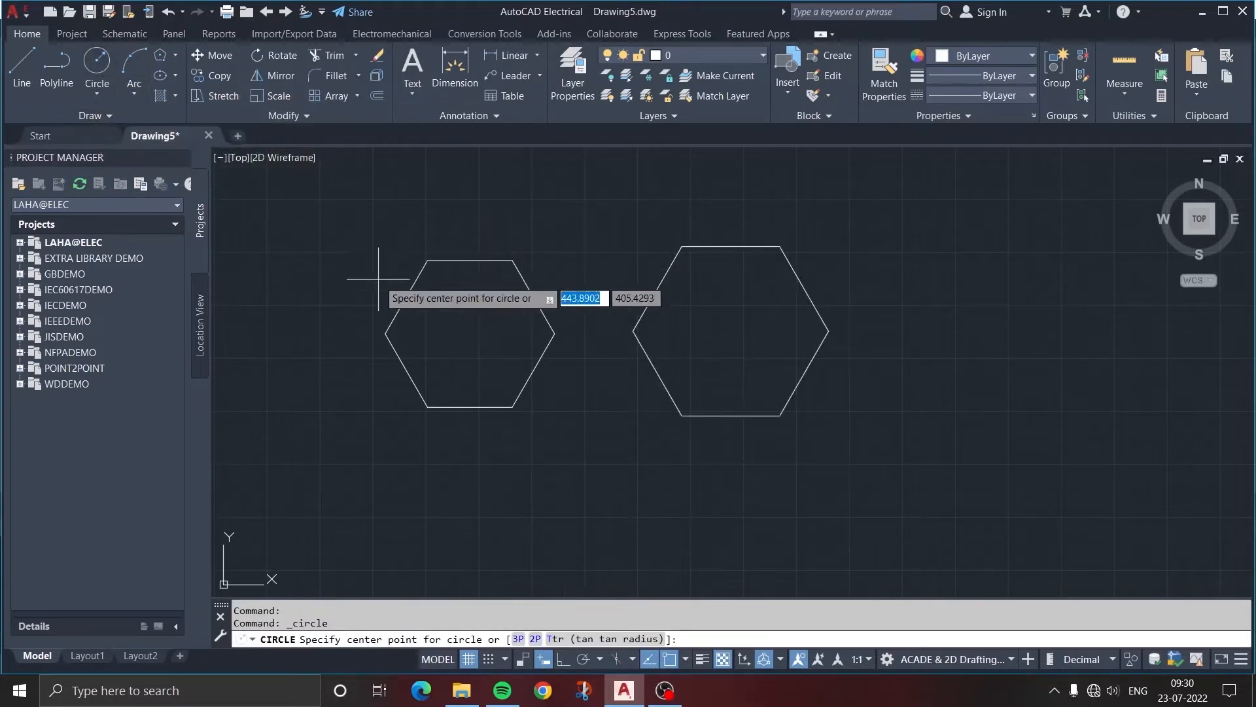
pyautogui.click(470, 334)
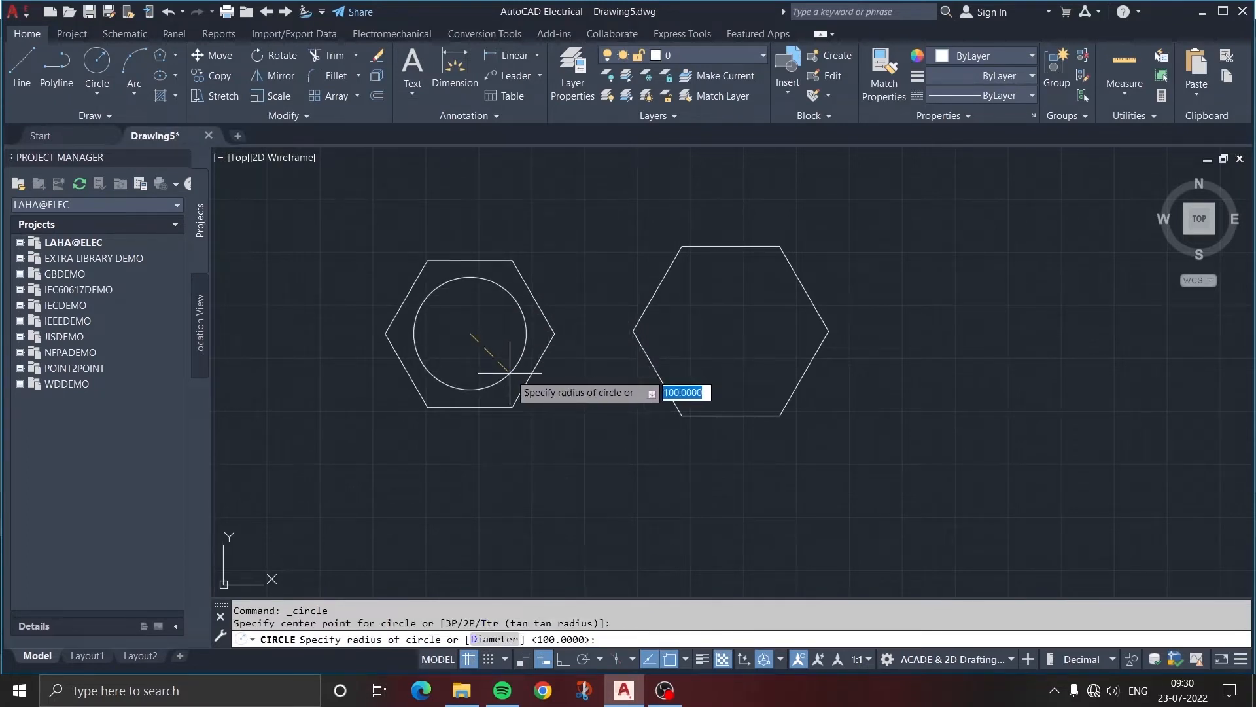
pyautogui.write('100')
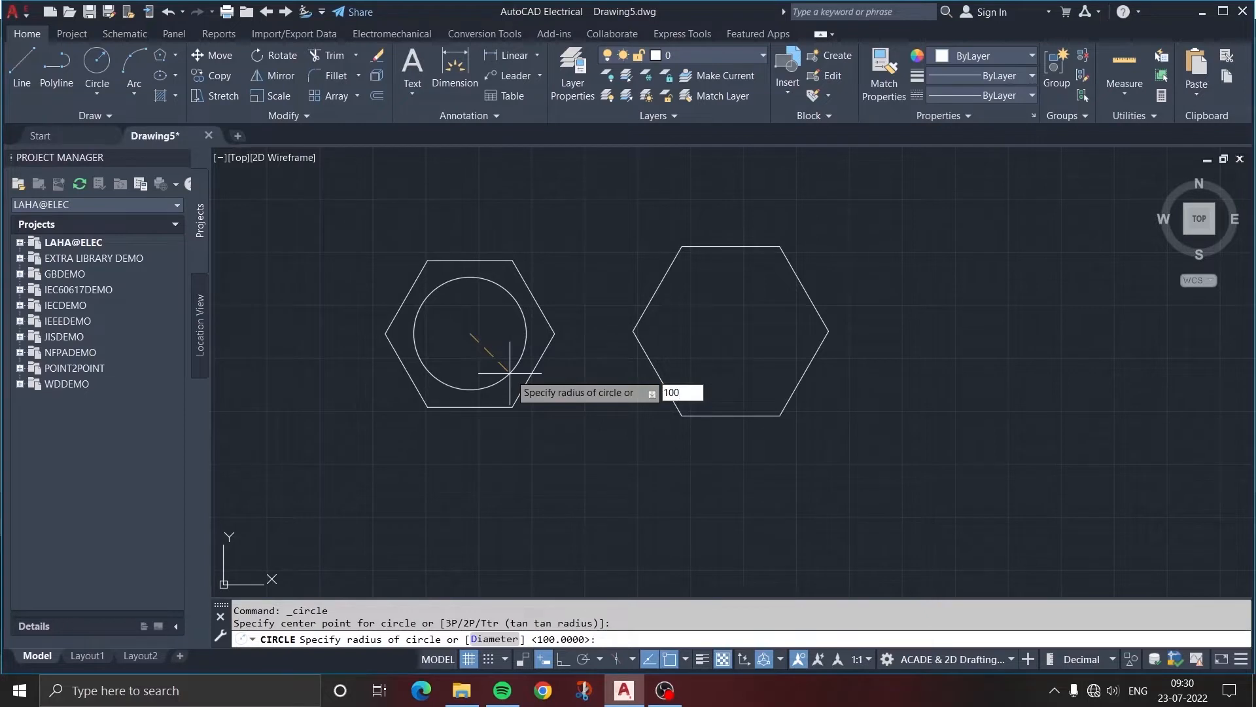
pyautogui.press('Return')
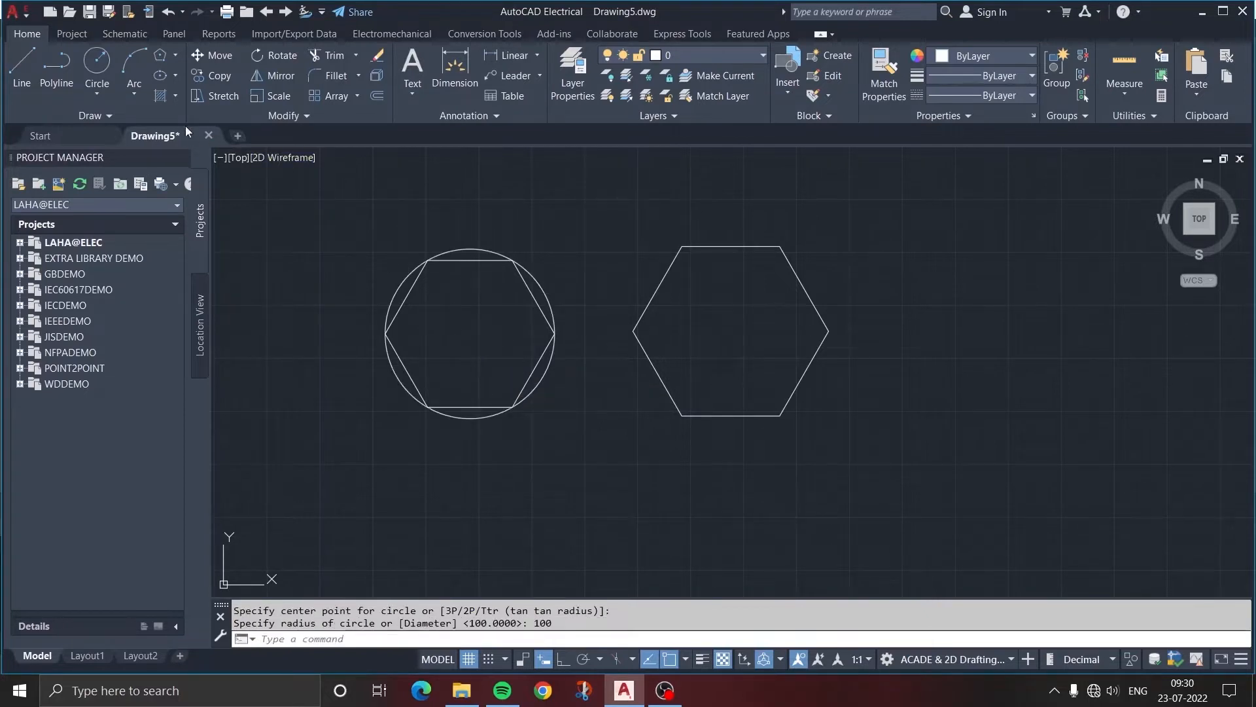
# Draw a circle of radius 100 centred on the right, circumscribed hexagon.
pyautogui.click(99, 78)
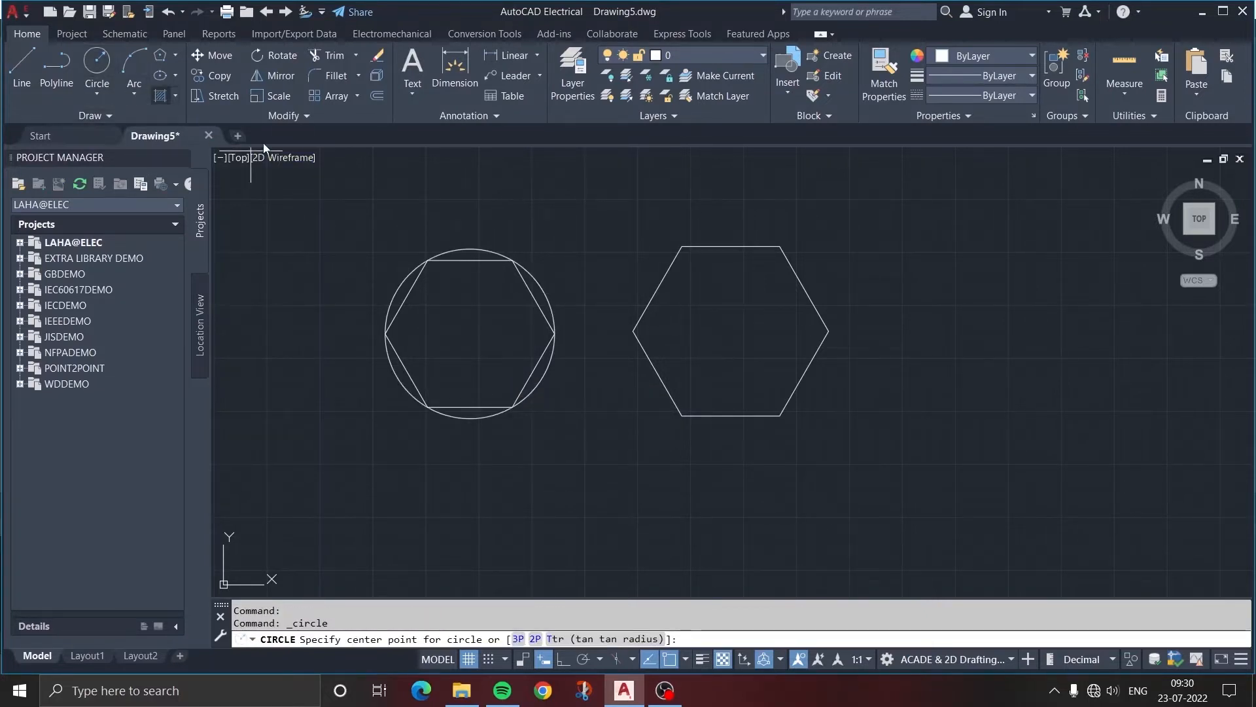
pyautogui.click(731, 330)
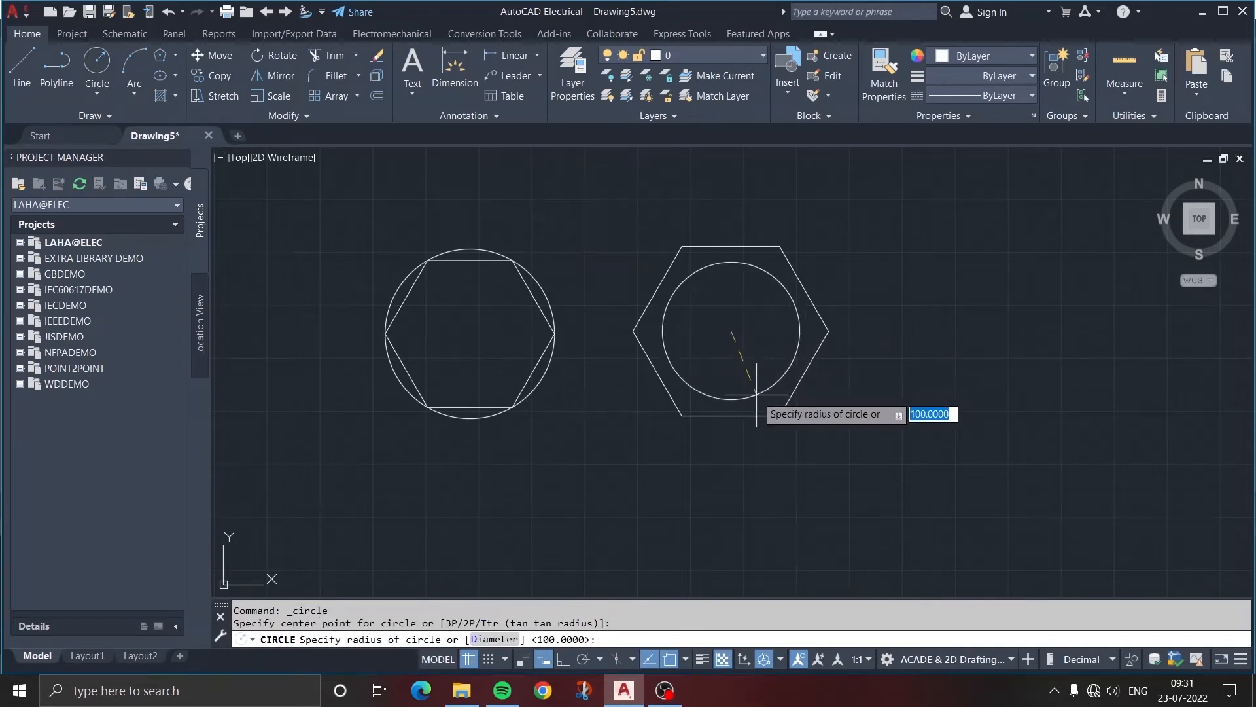
pyautogui.write('100')
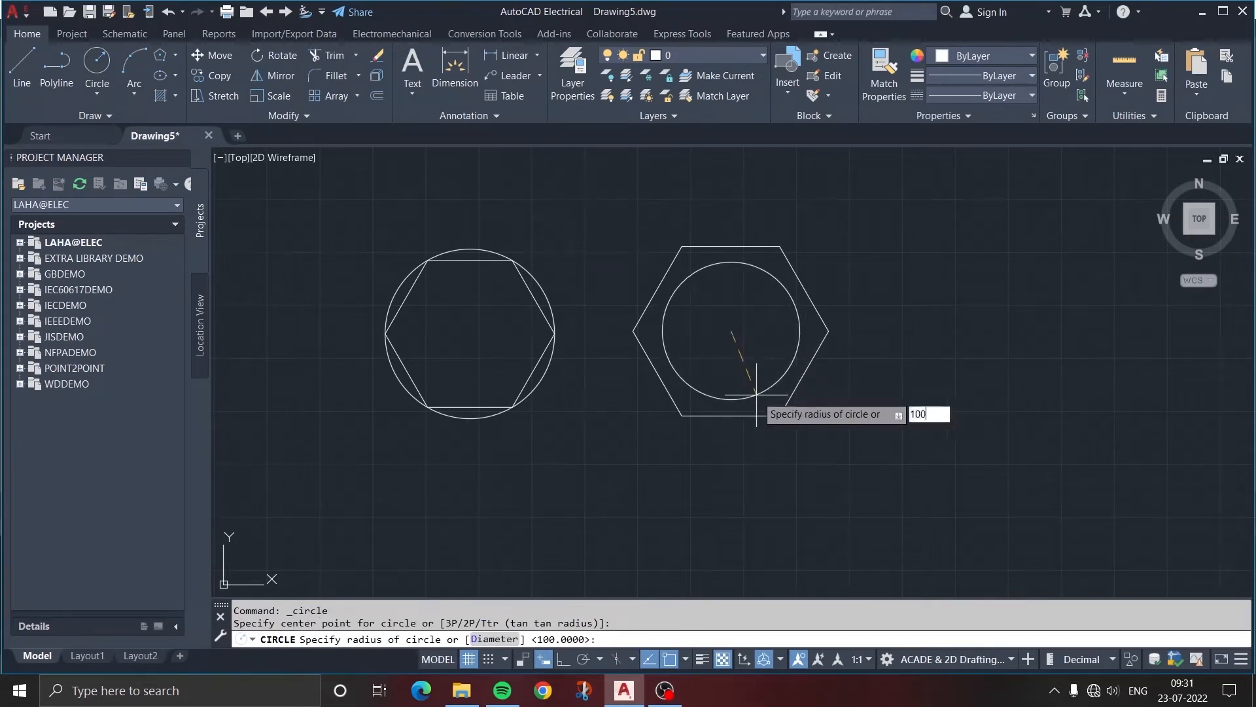
pyautogui.press('Return')
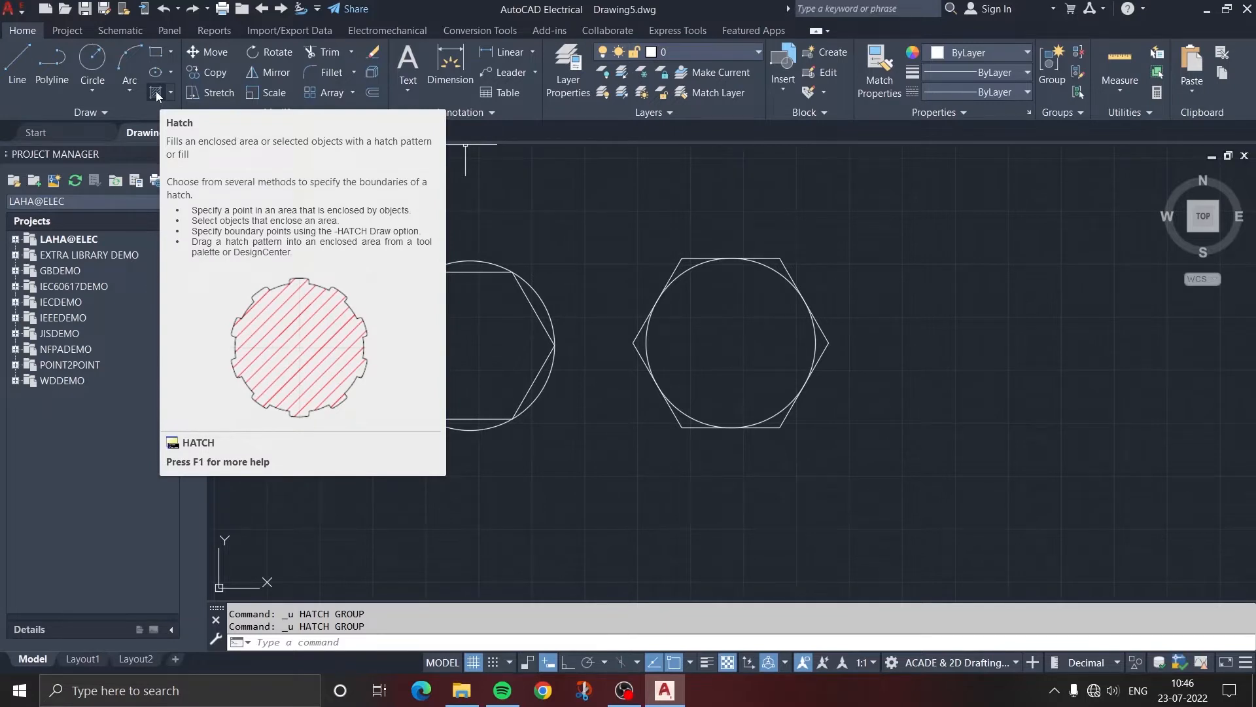
# Fill the inside of the left hexagon with a solid red hatch.
pyautogui.click(157, 96)
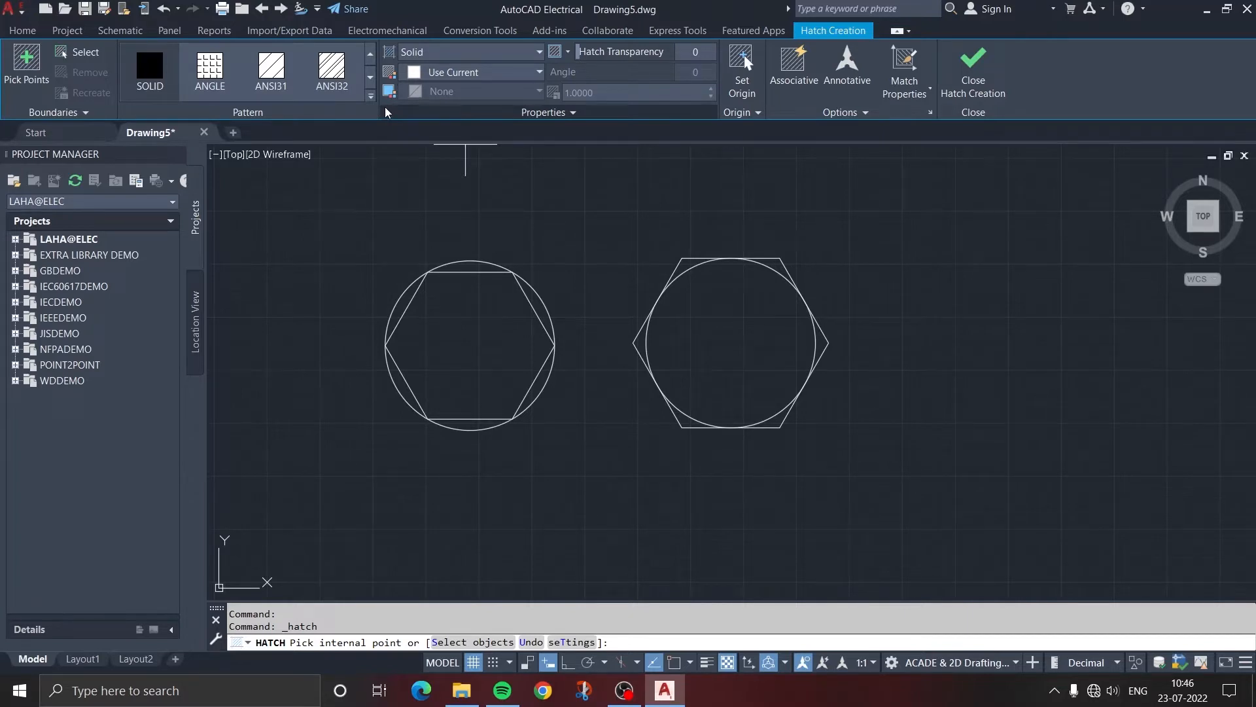
pyautogui.click(494, 57)
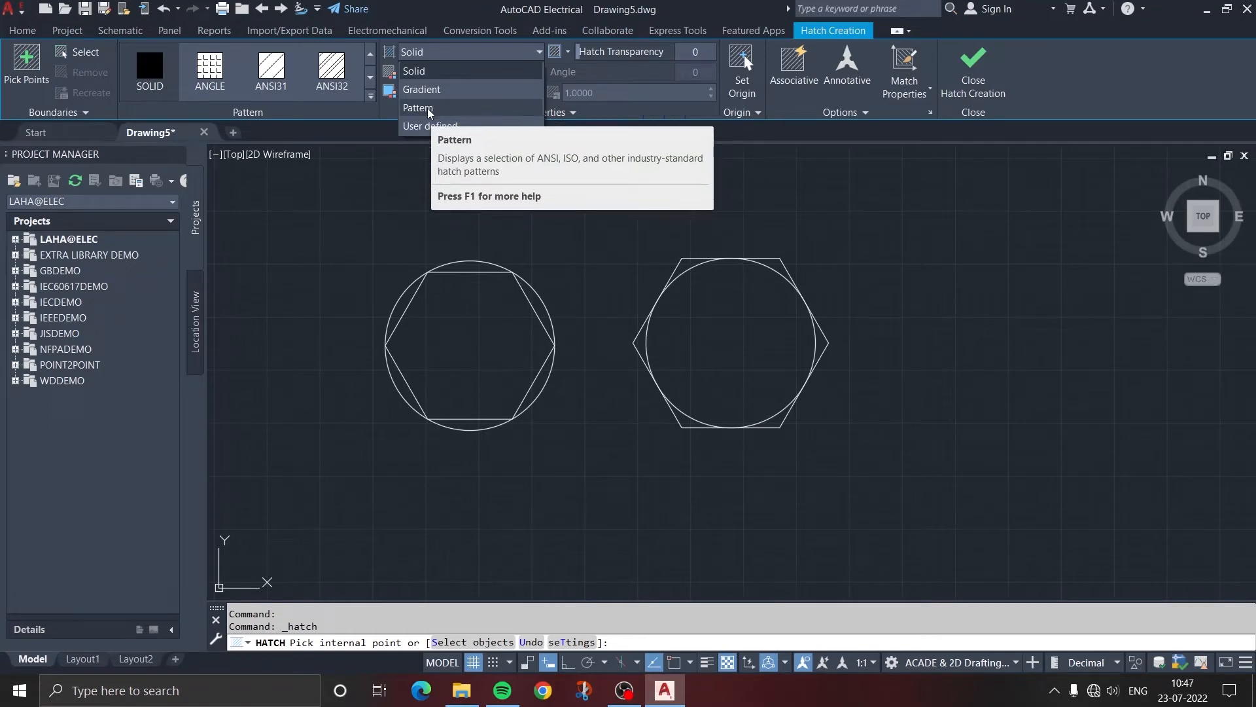
pyautogui.click(429, 72)
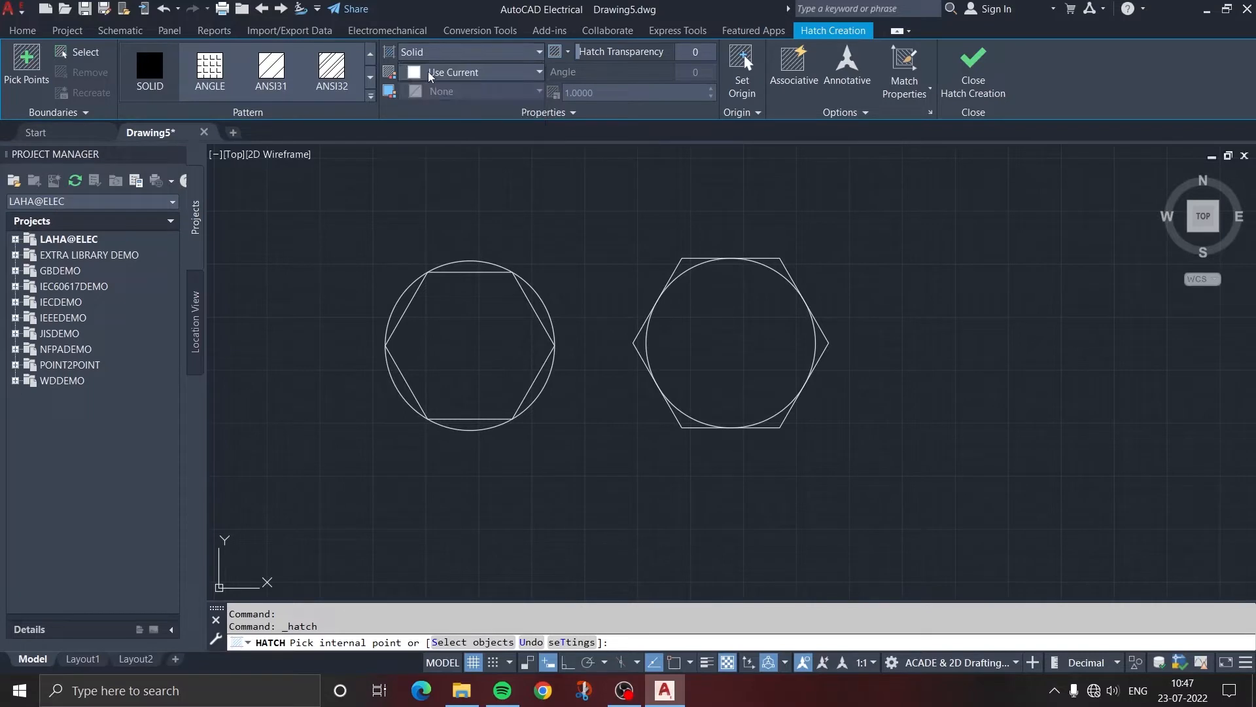
pyautogui.click(482, 76)
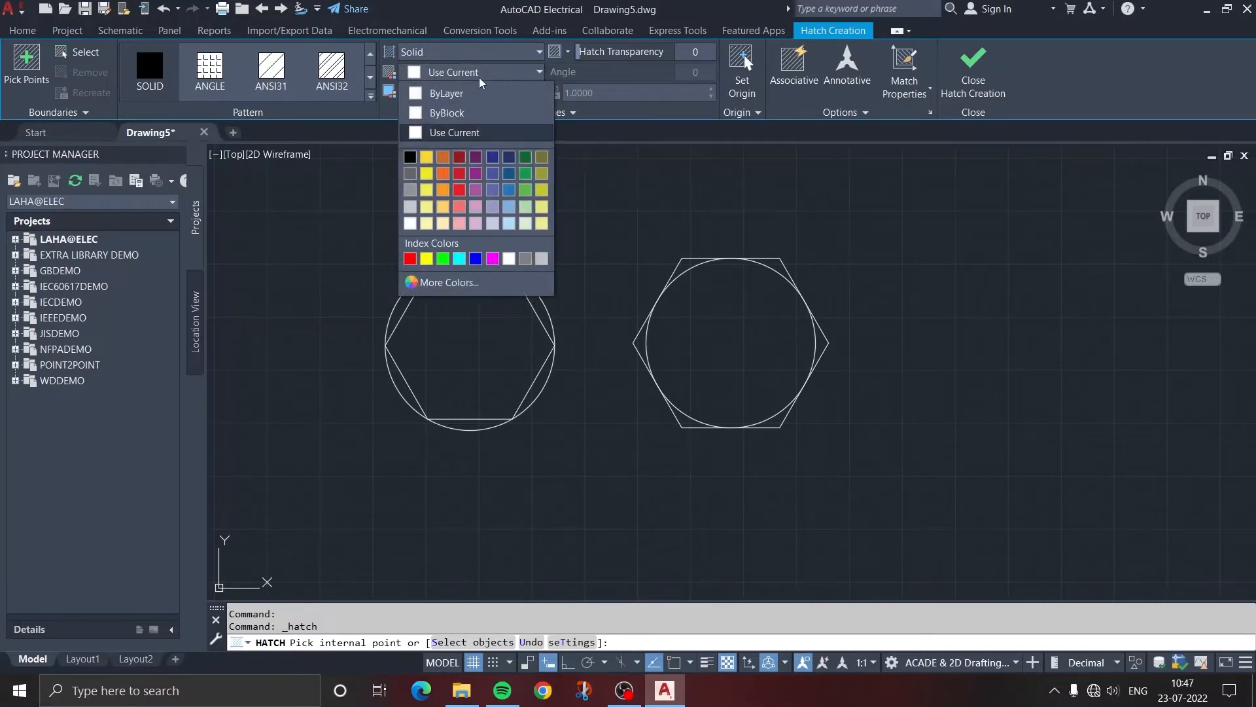
pyautogui.click(409, 258)
pyautogui.click(466, 317)
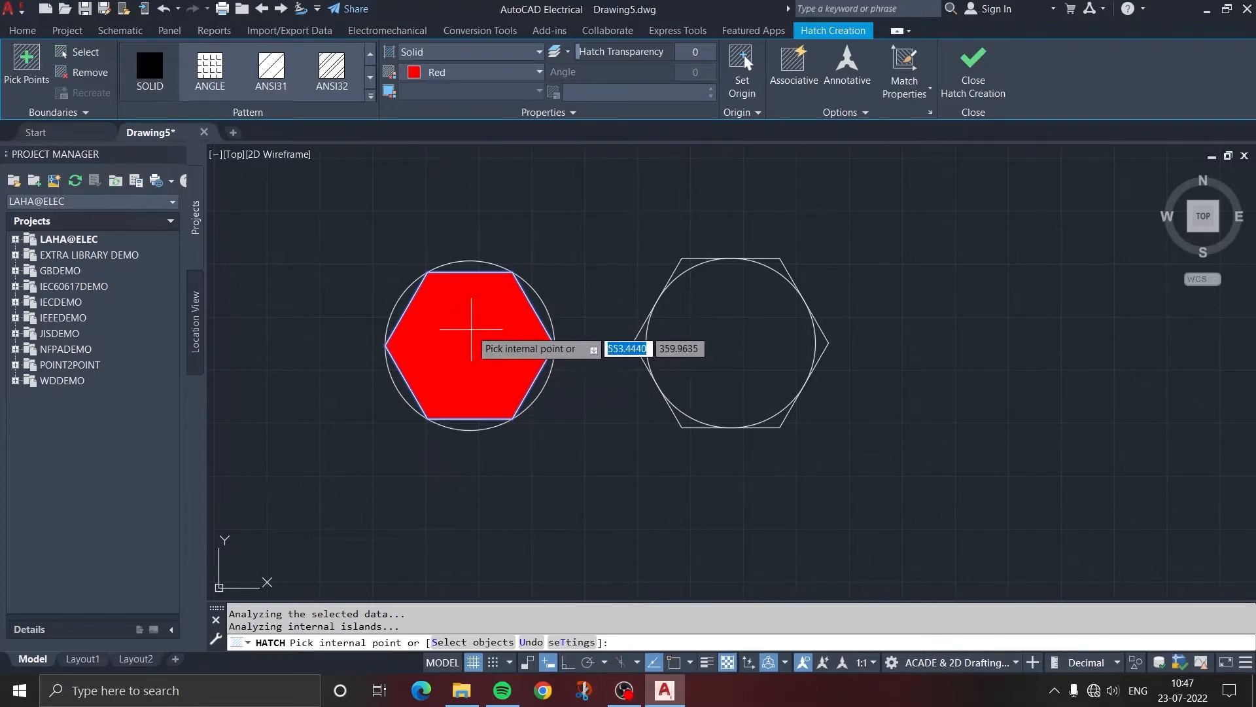
pyautogui.press('Return')
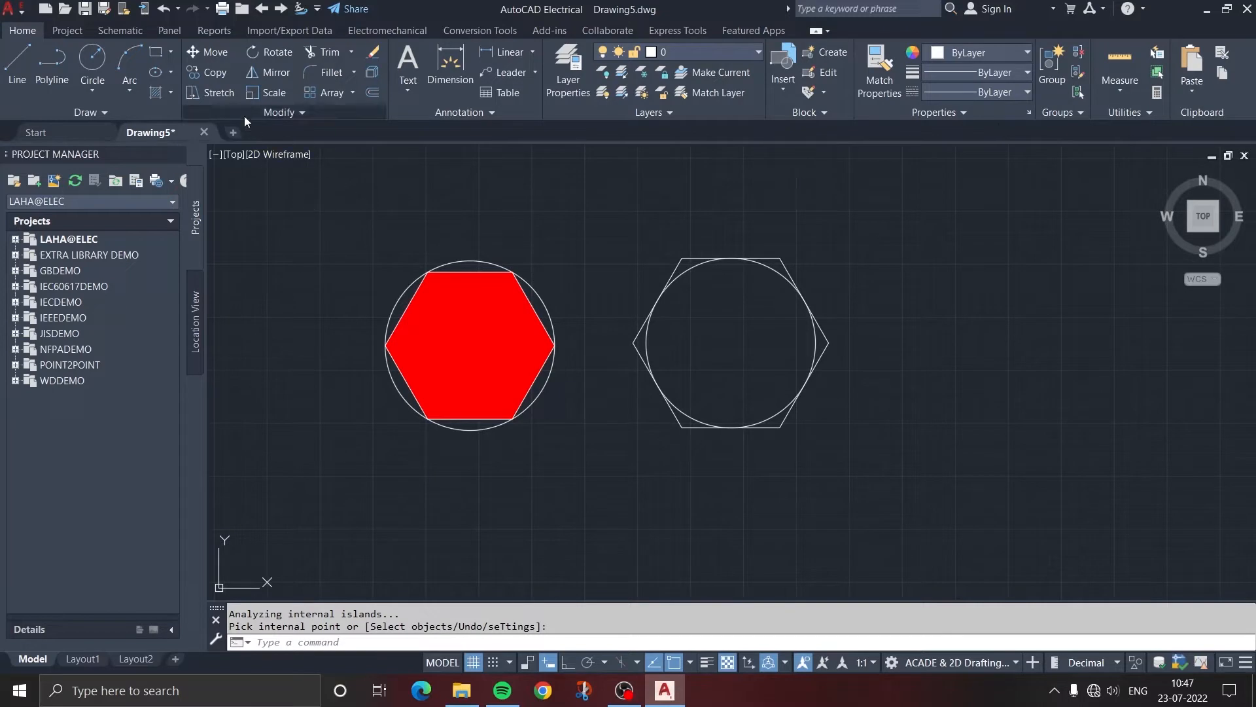
# Fill the circle inside the right hexagon with a GR_INVCYL gradient hatch in yellow and black (0,0,0).
pyautogui.click(156, 93)
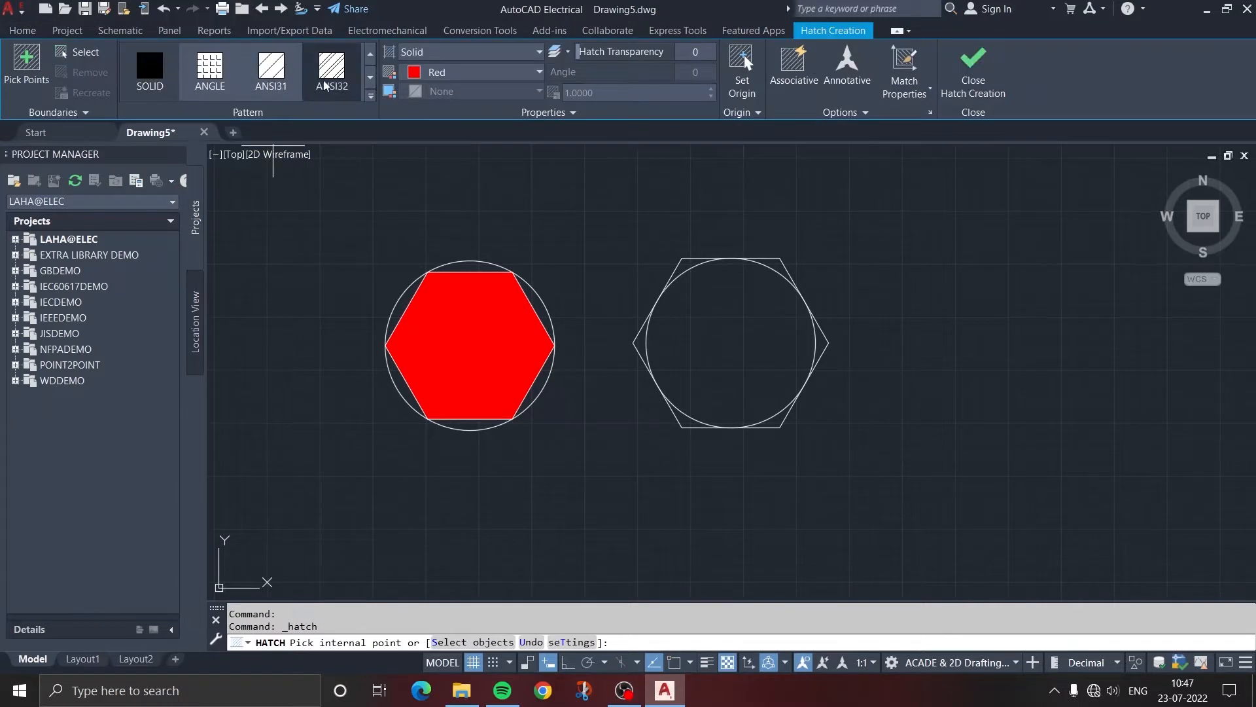
pyautogui.click(443, 55)
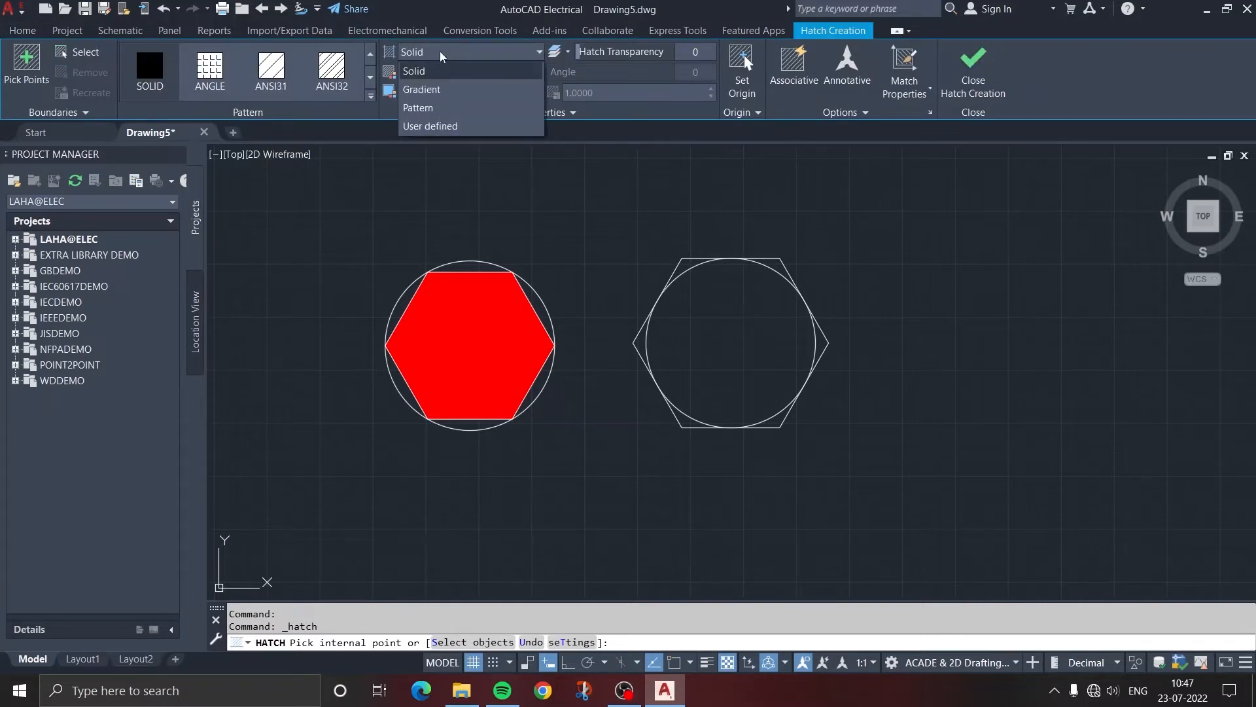
pyautogui.click(429, 89)
pyautogui.click(445, 73)
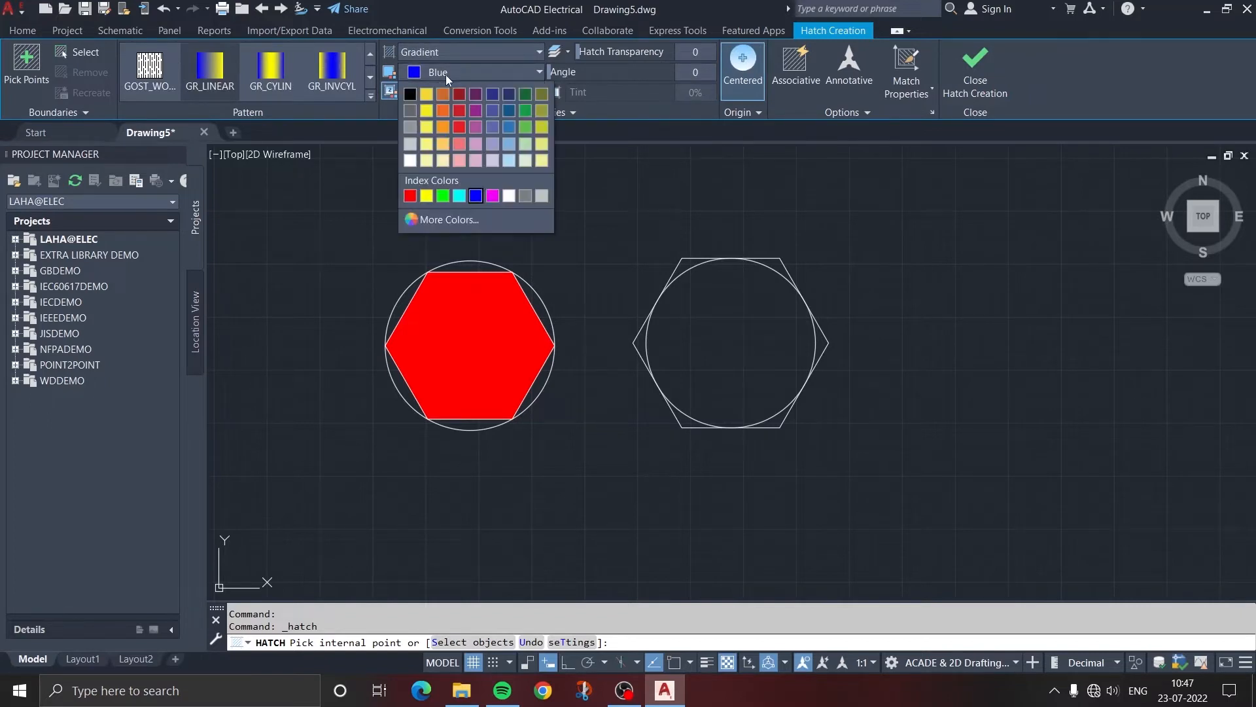
pyautogui.click(427, 195)
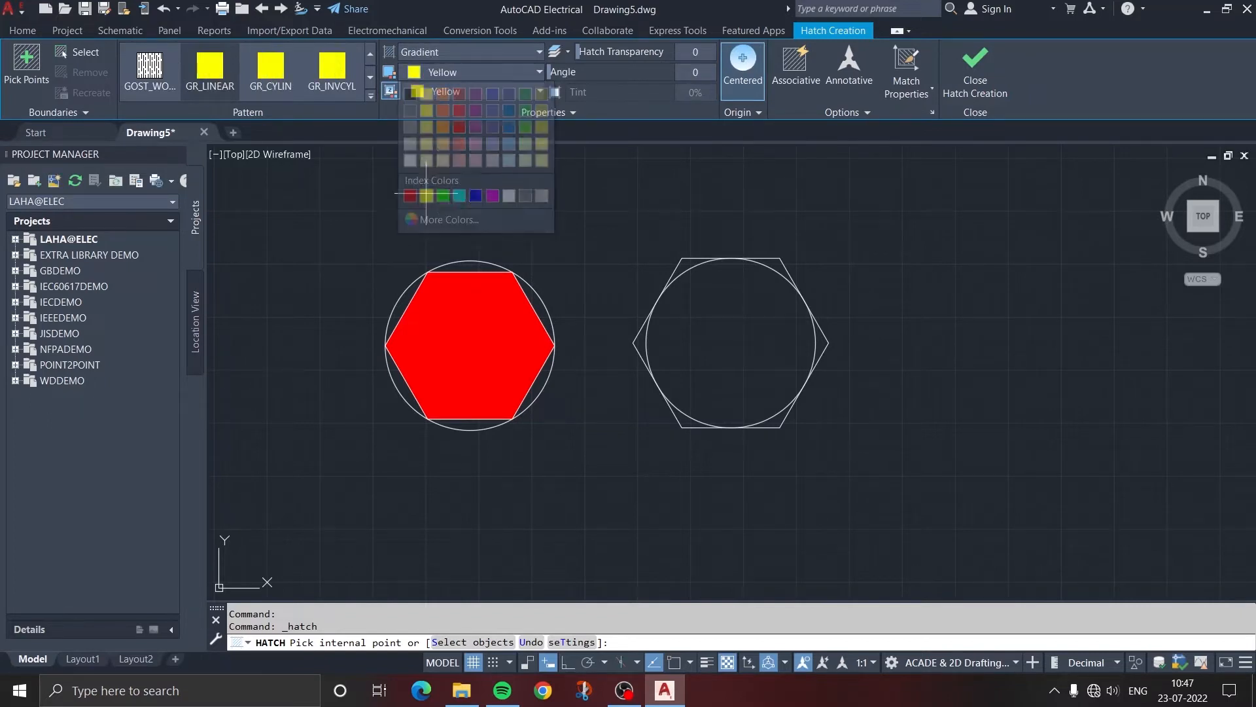
pyautogui.click(464, 91)
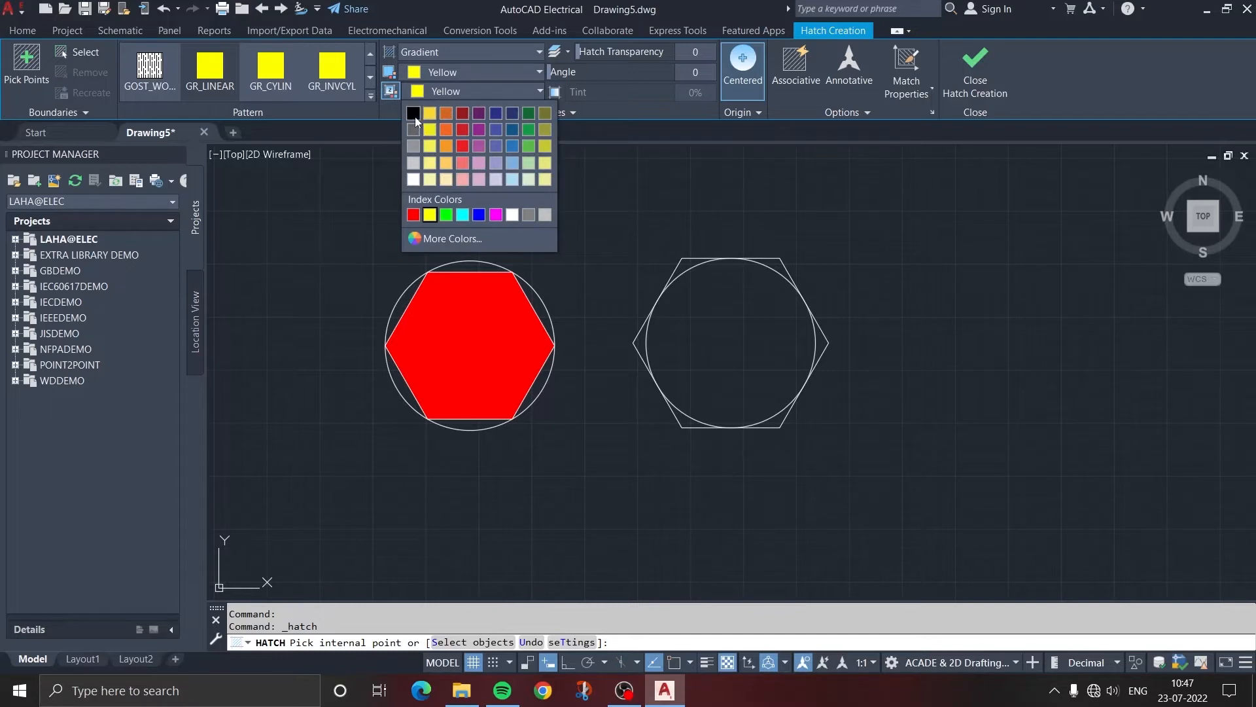
pyautogui.click(412, 113)
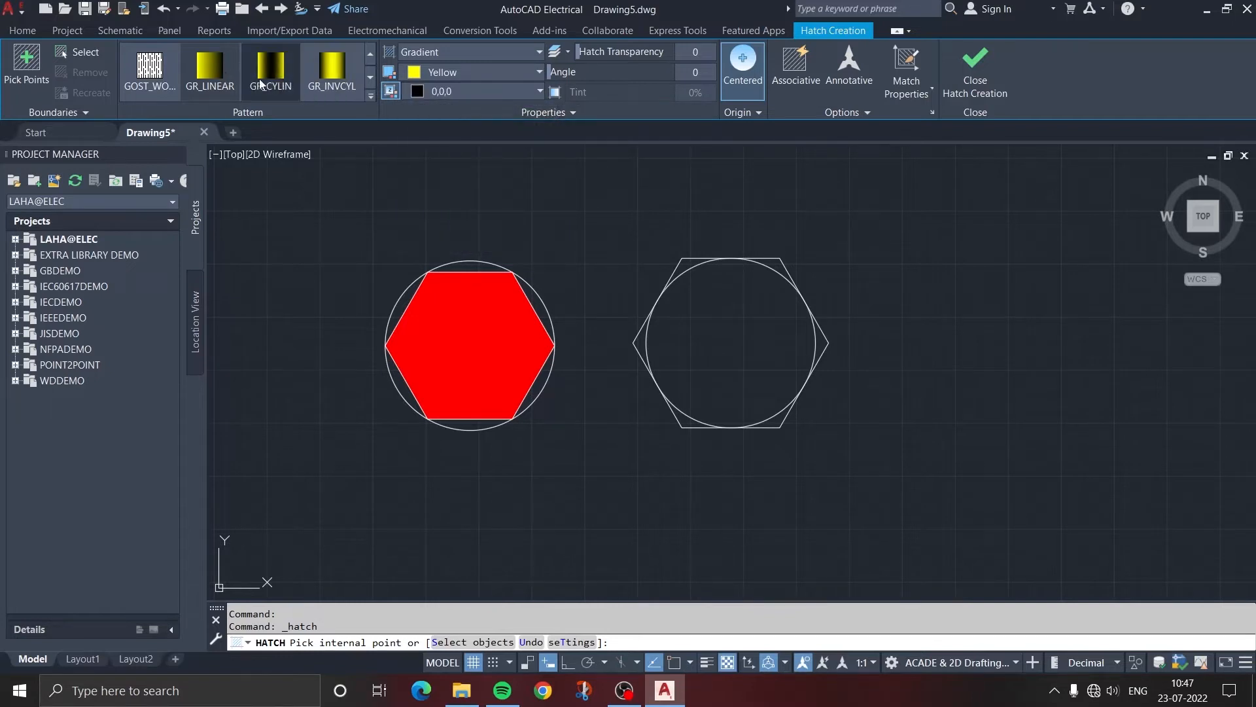
pyautogui.click(329, 72)
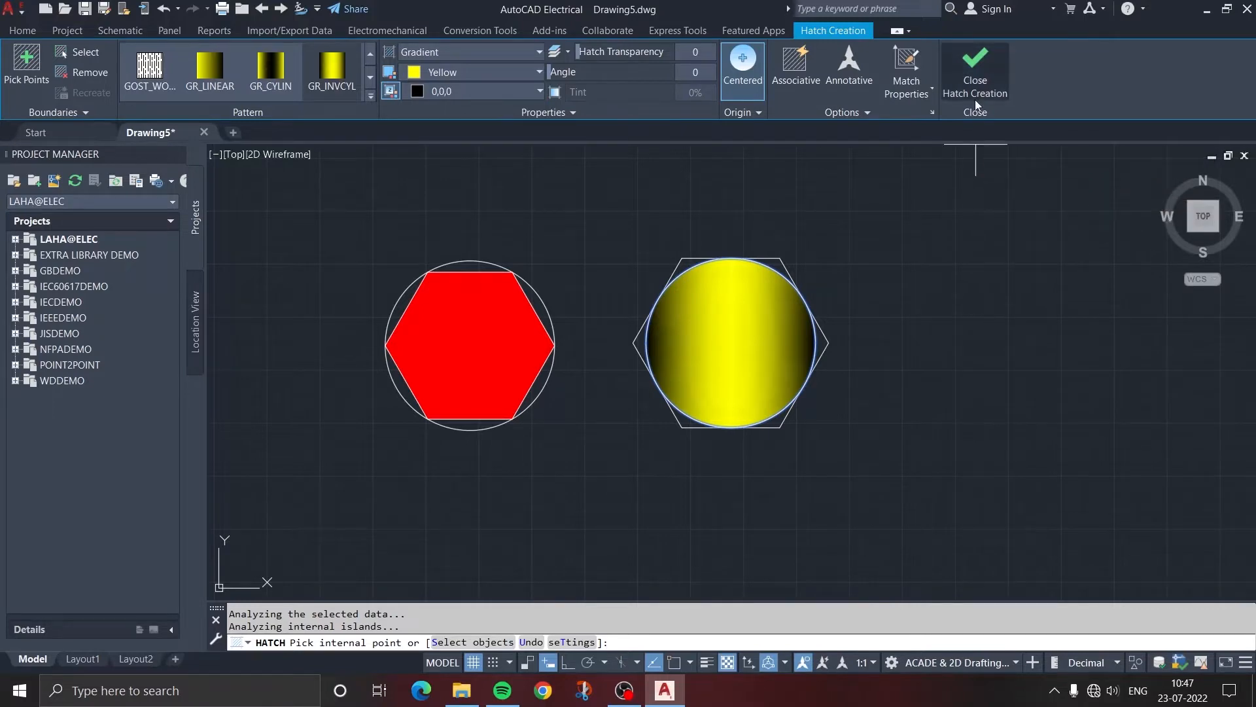
pyautogui.click(975, 79)
# Draw a freehand-sized circle in the empty area above and to the right of the gradient-filled circle and its hexagon.
pyautogui.scroll(-2, 357, 261)
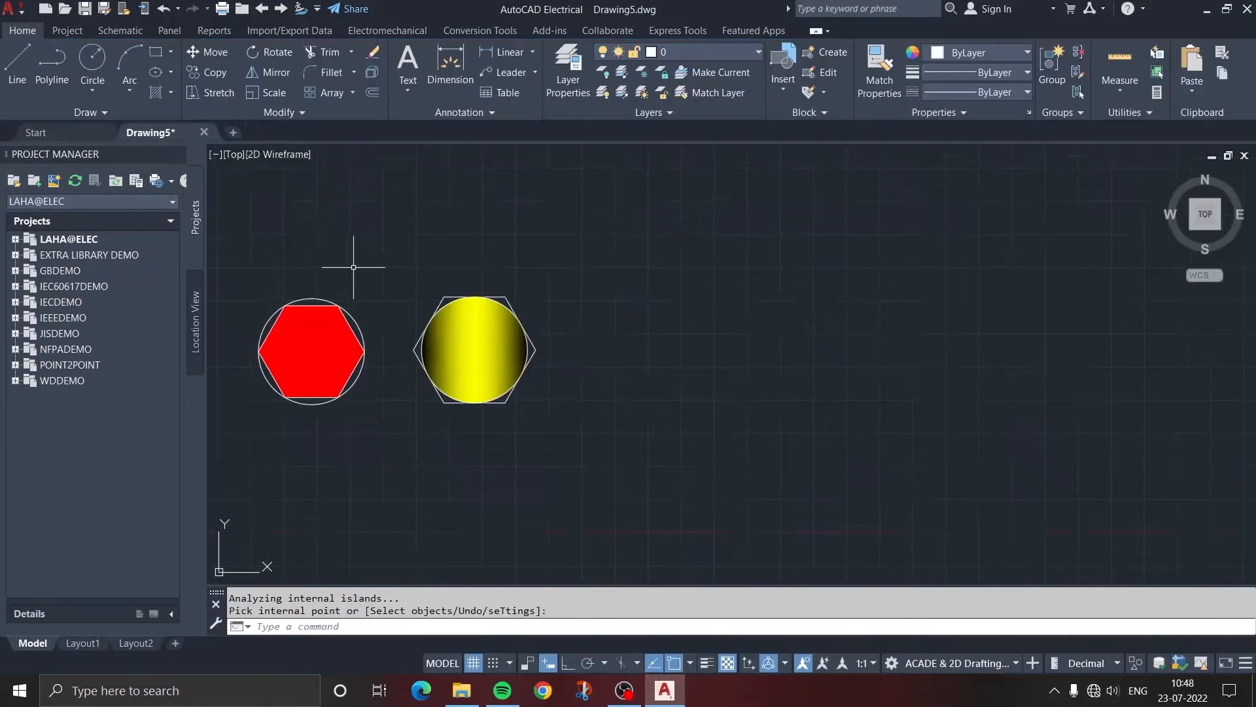
pyautogui.scroll(2, 357, 261)
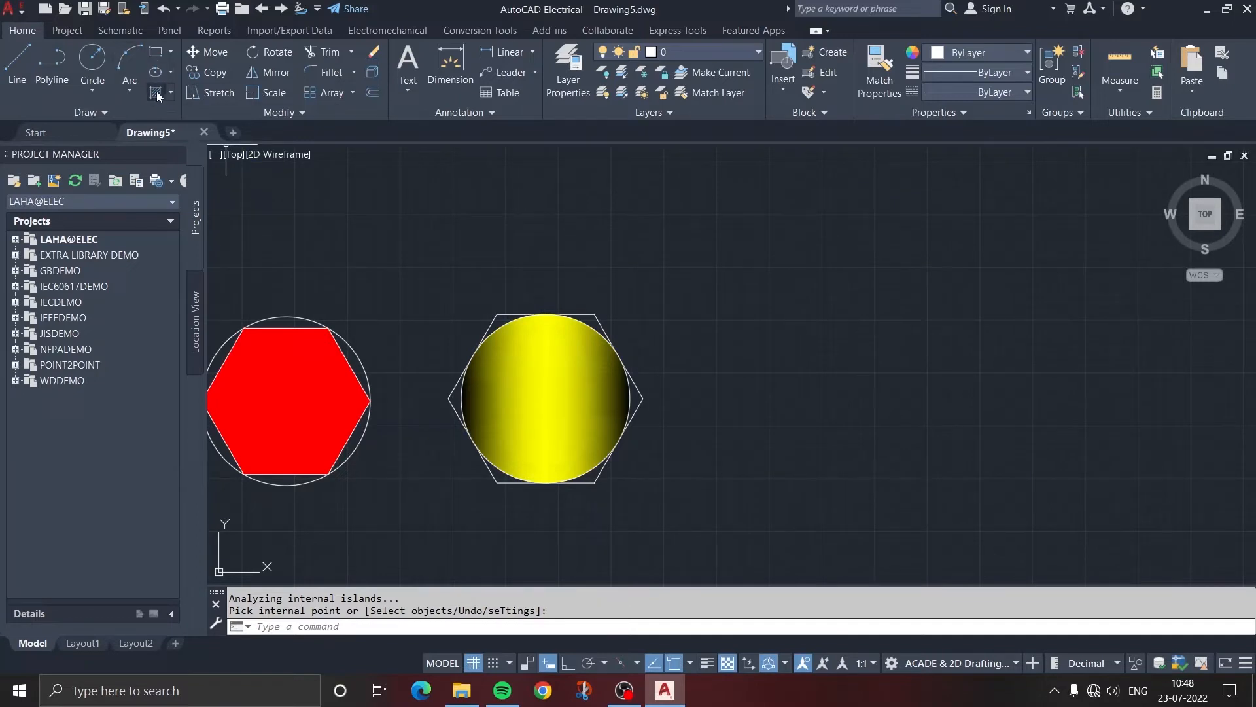
pyautogui.click(88, 70)
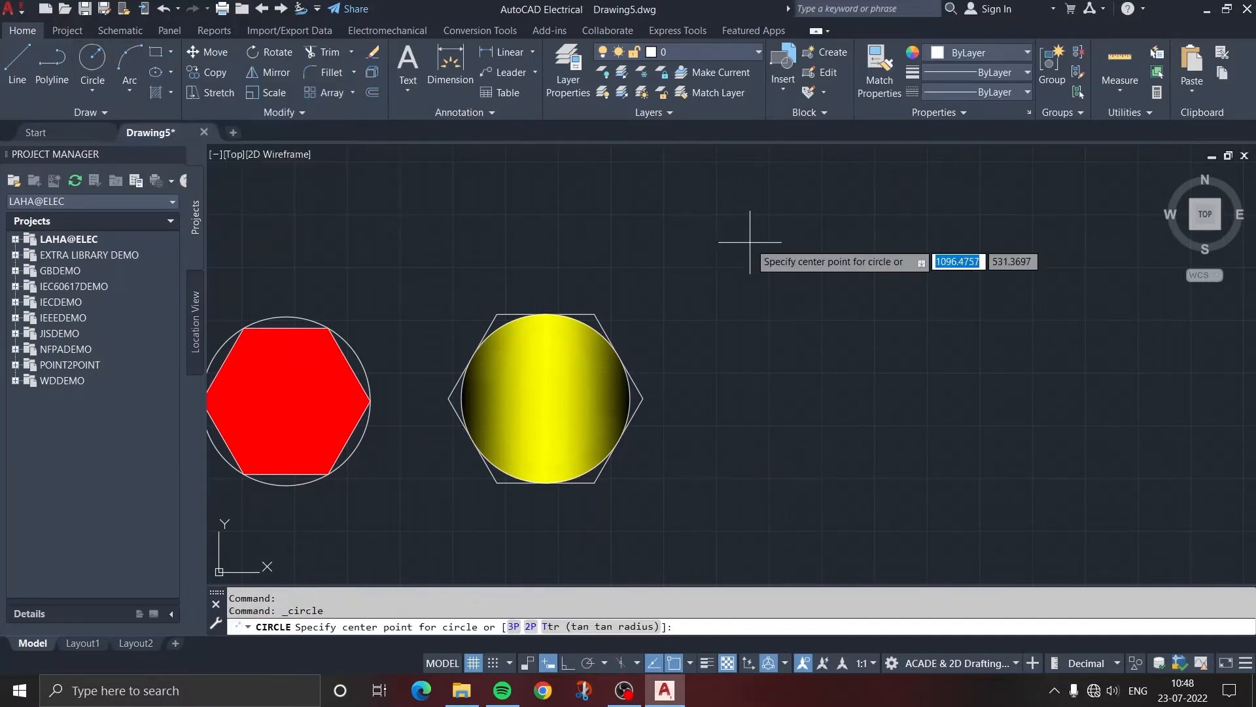
pyautogui.click(743, 259)
pyautogui.click(825, 307)
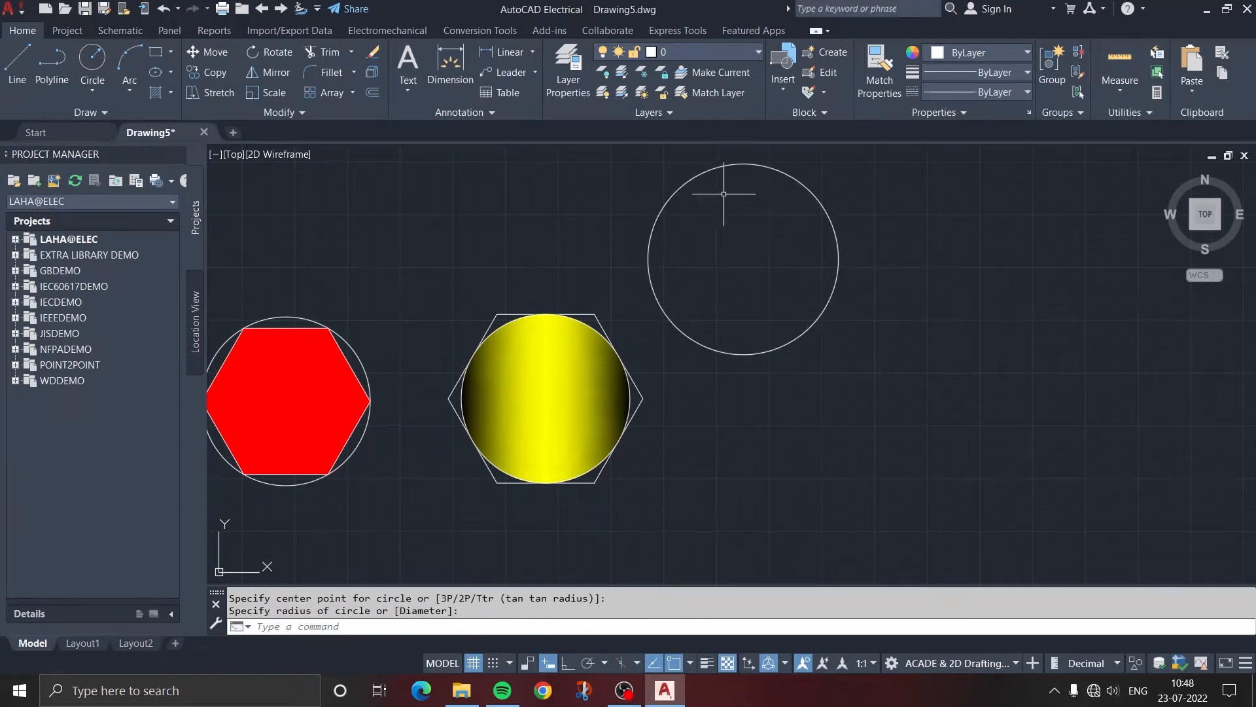
# Fill the new empty circle with a Pattern-type hatch in white (255,255,255).
pyautogui.click(157, 91)
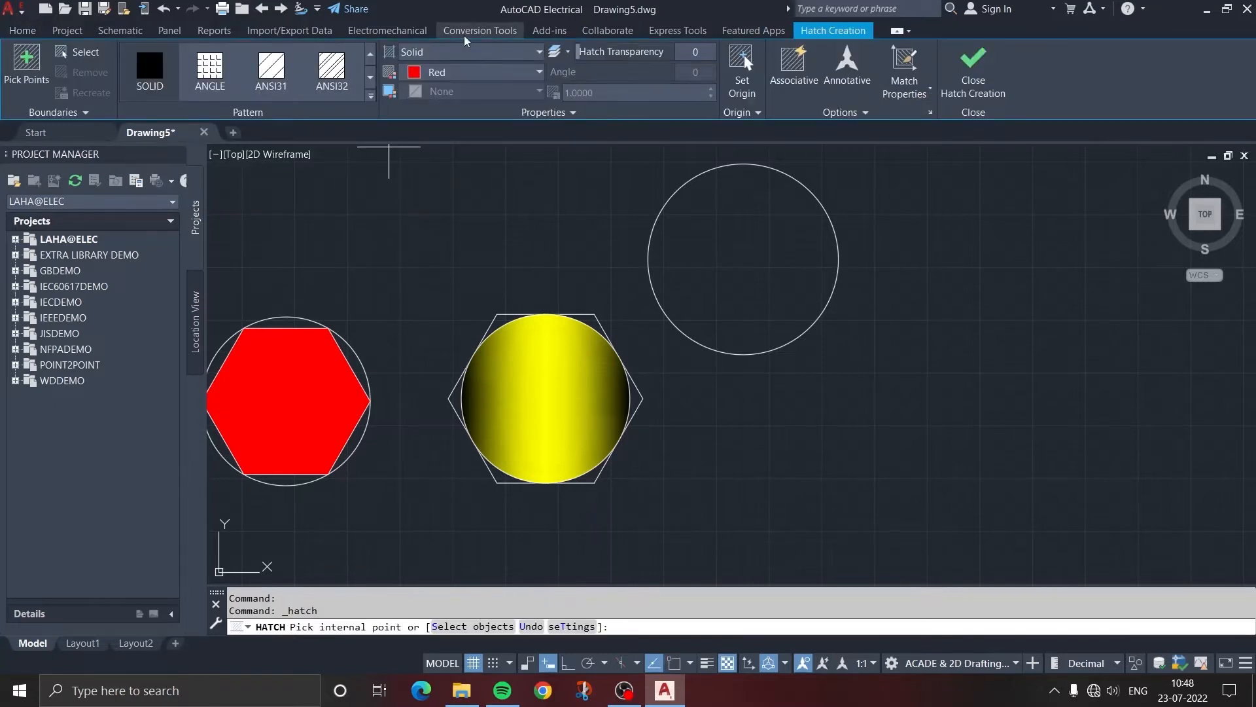
pyautogui.click(466, 53)
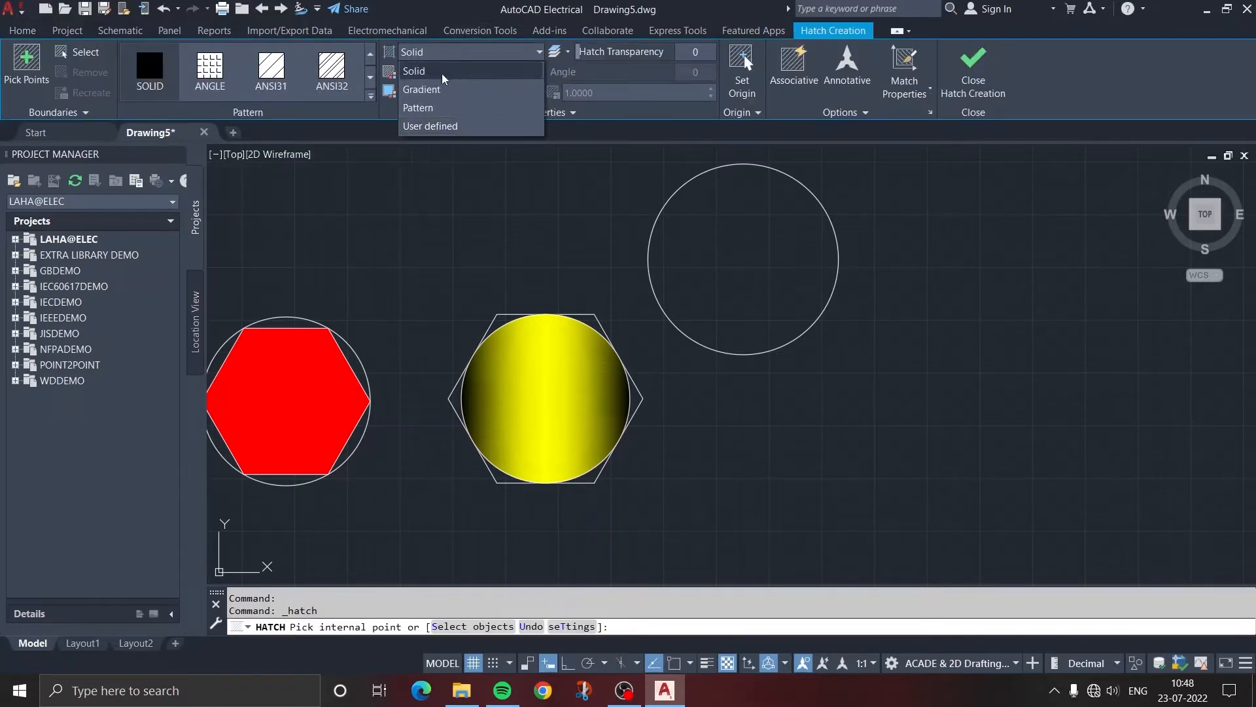
pyautogui.click(426, 109)
pyautogui.click(459, 74)
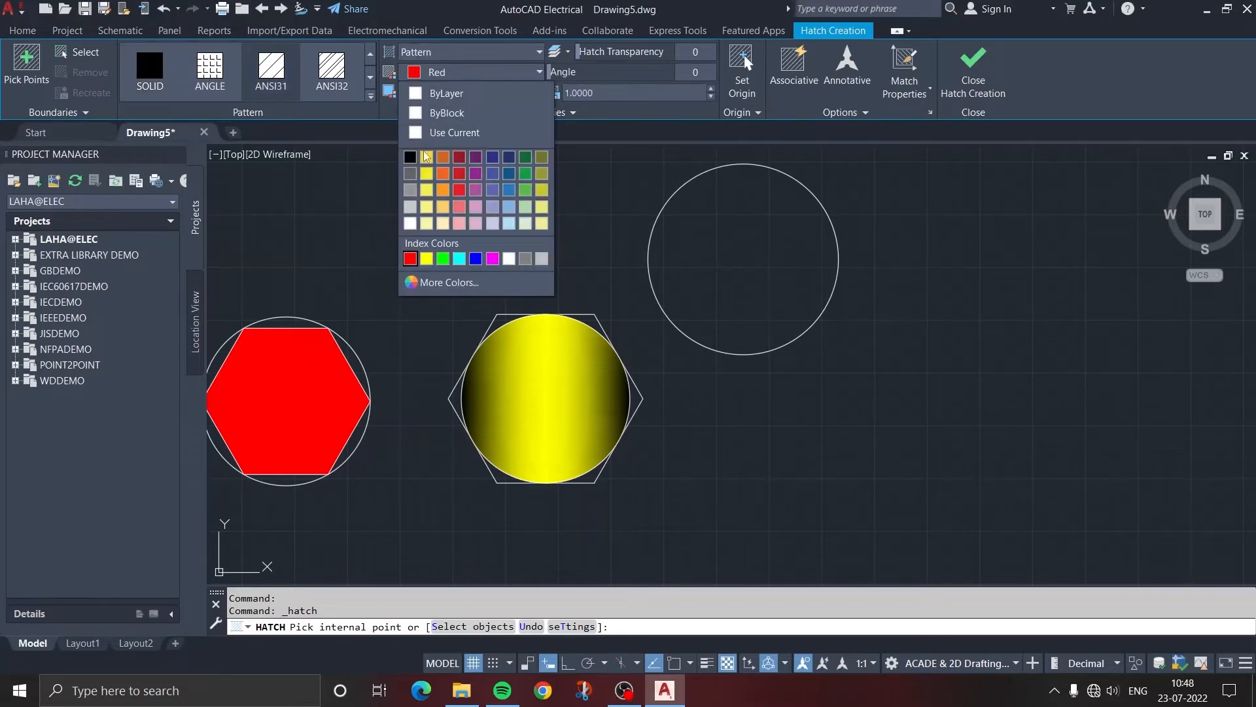
pyautogui.click(411, 223)
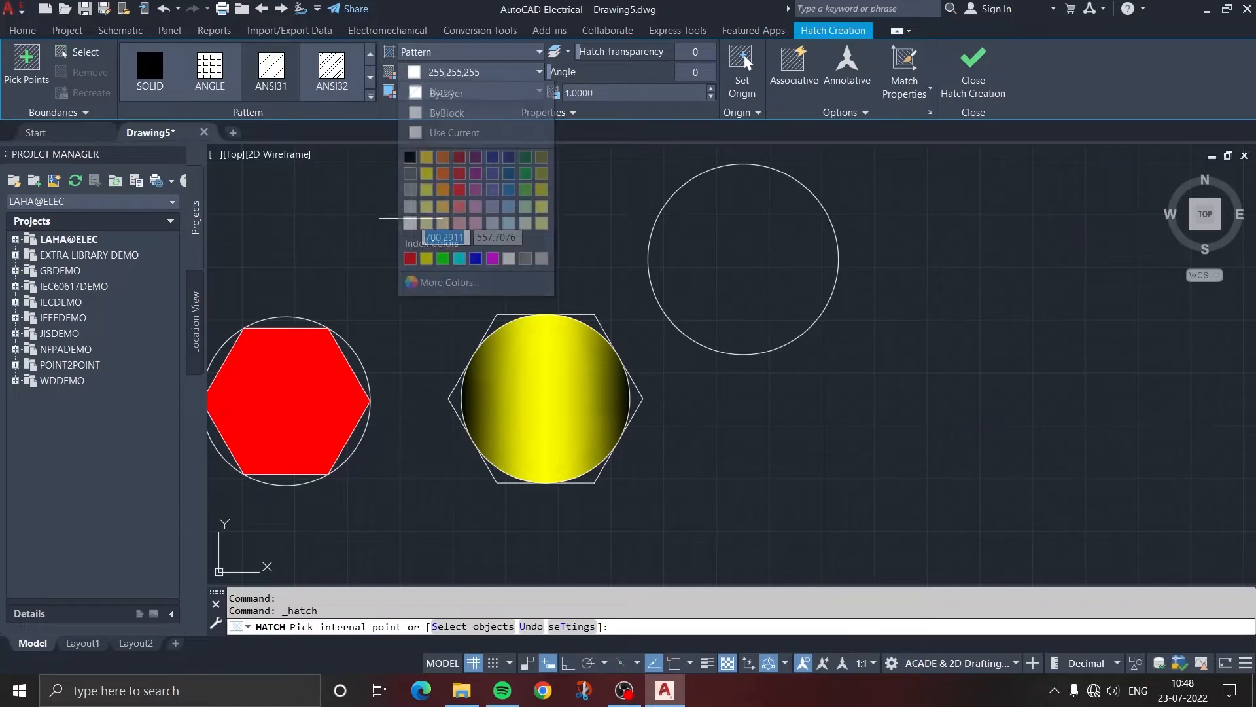
pyautogui.click(738, 248)
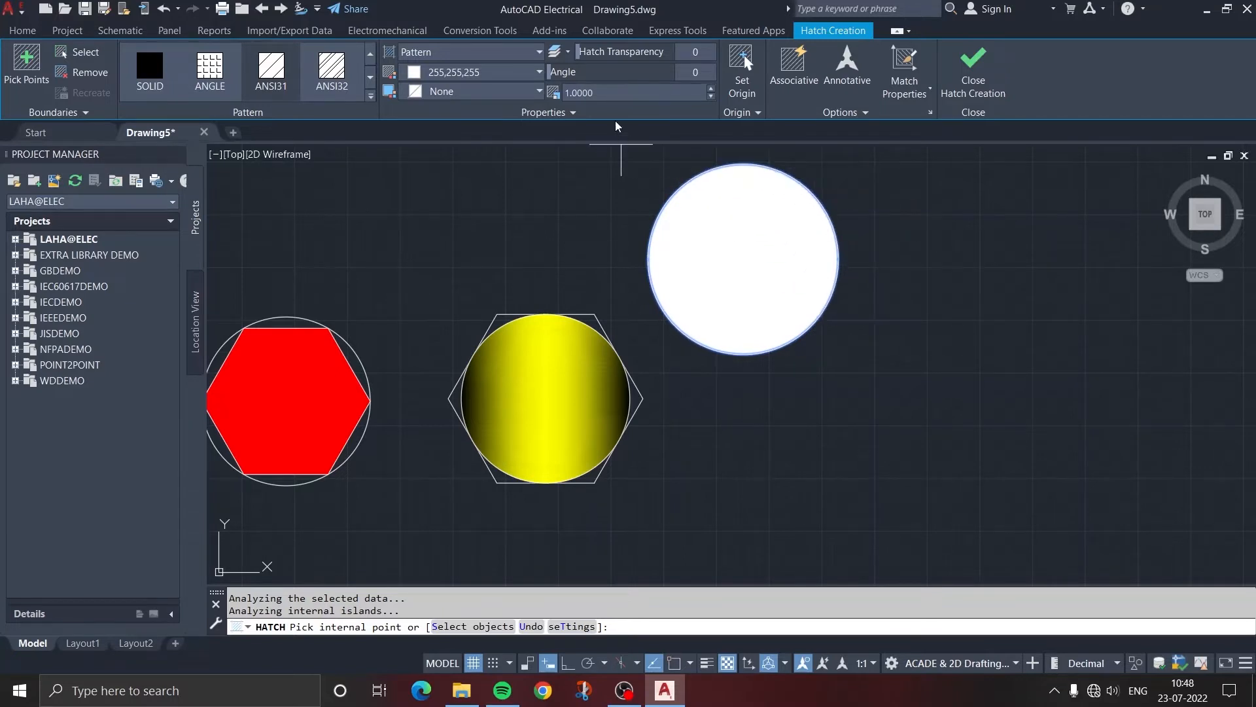
# Set the scale of the new circle's pattern hatch to 50.
pyautogui.click(603, 93)
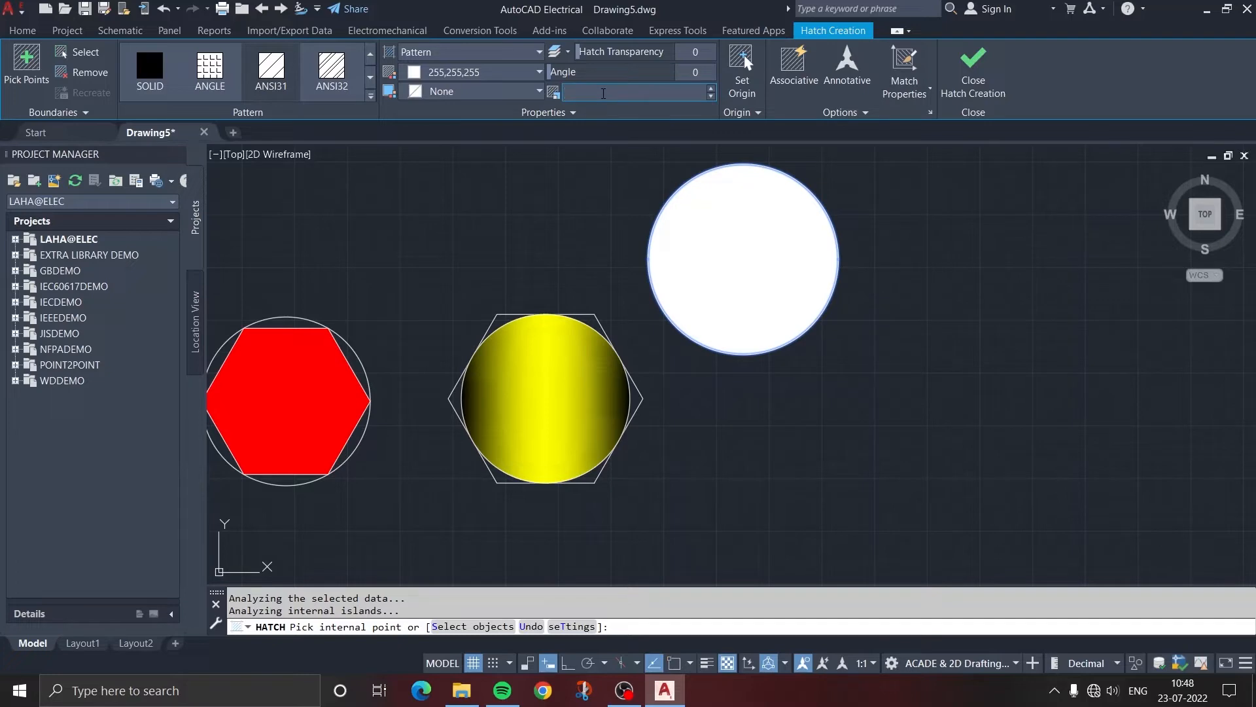
pyautogui.write('50')
pyautogui.press('Return')
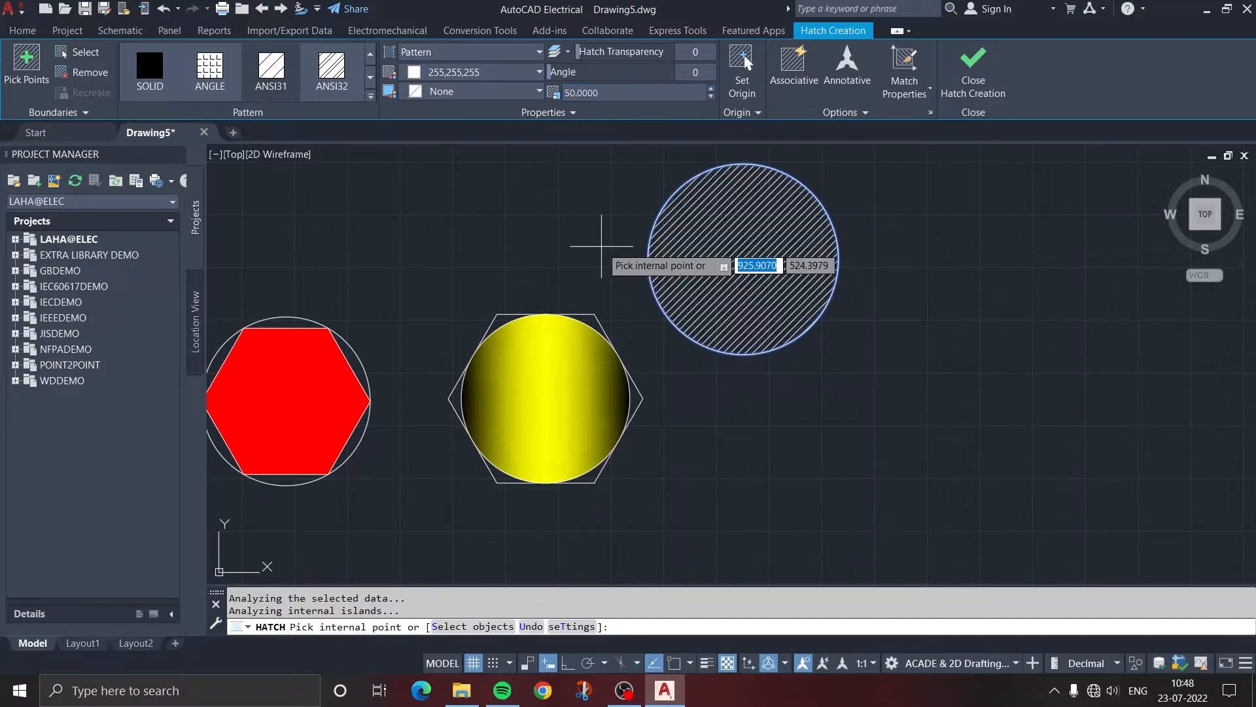
pyautogui.scroll(3, 735, 261)
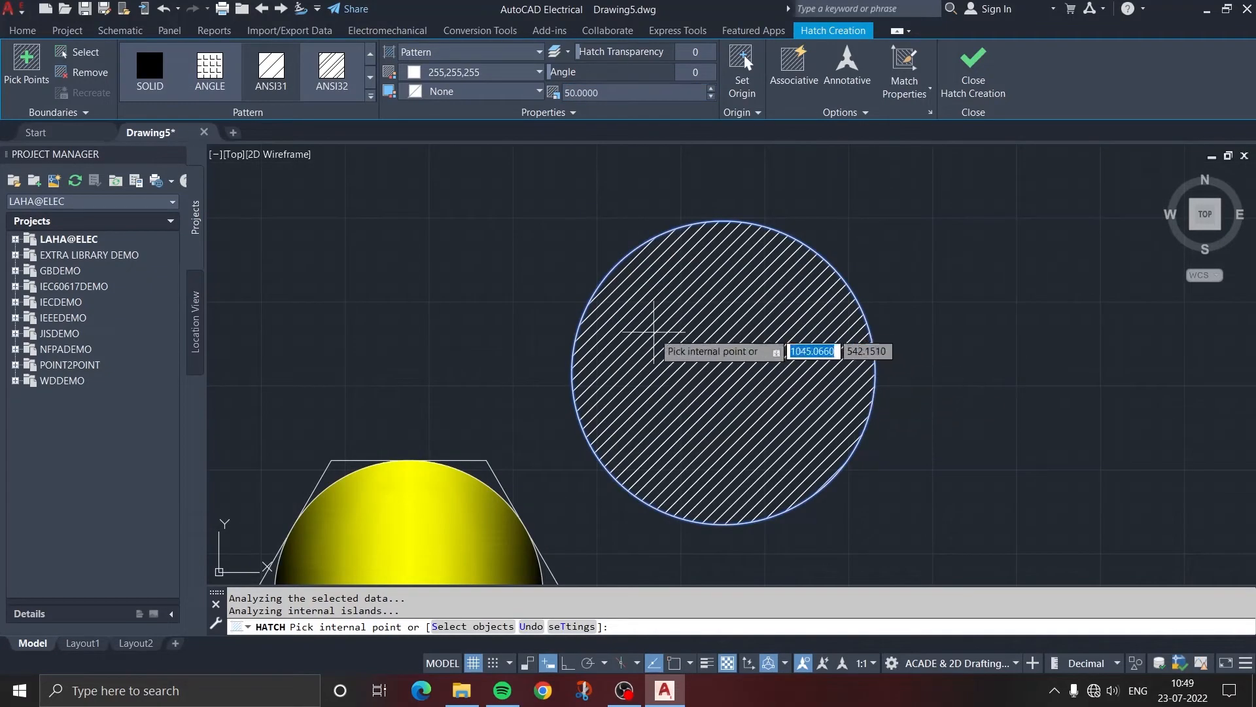
# Set the pattern hatch's angle to 154 and adjust its transparency.
pyautogui.moveTo(688, 67); pyautogui.dragTo(708, 66)
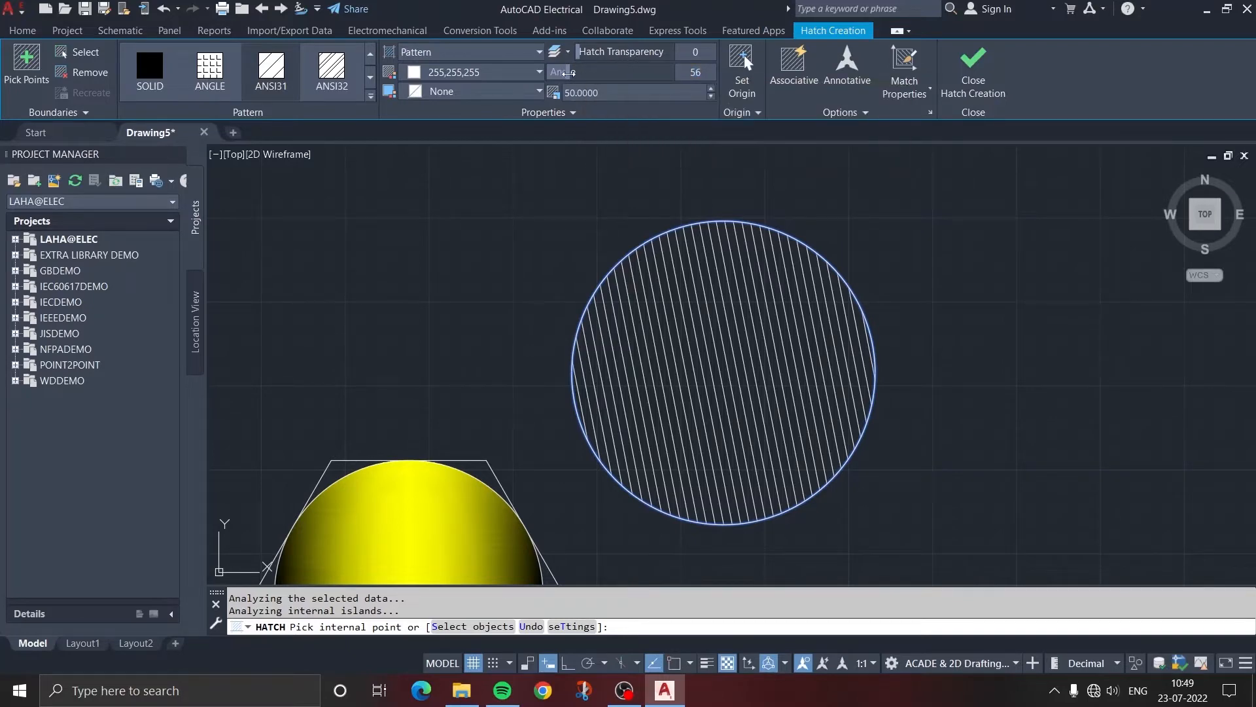
pyautogui.moveTo(564, 73); pyautogui.dragTo(616, 81)
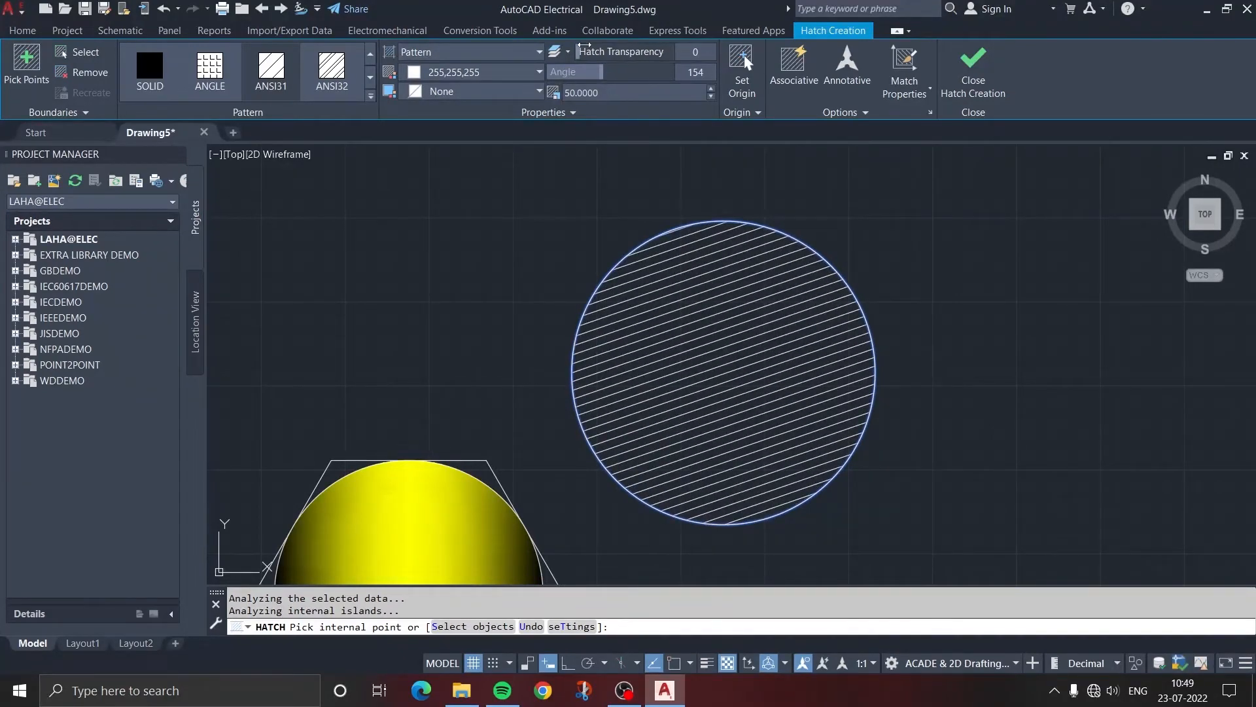
pyautogui.moveTo(584, 44); pyautogui.dragTo(688, 51)
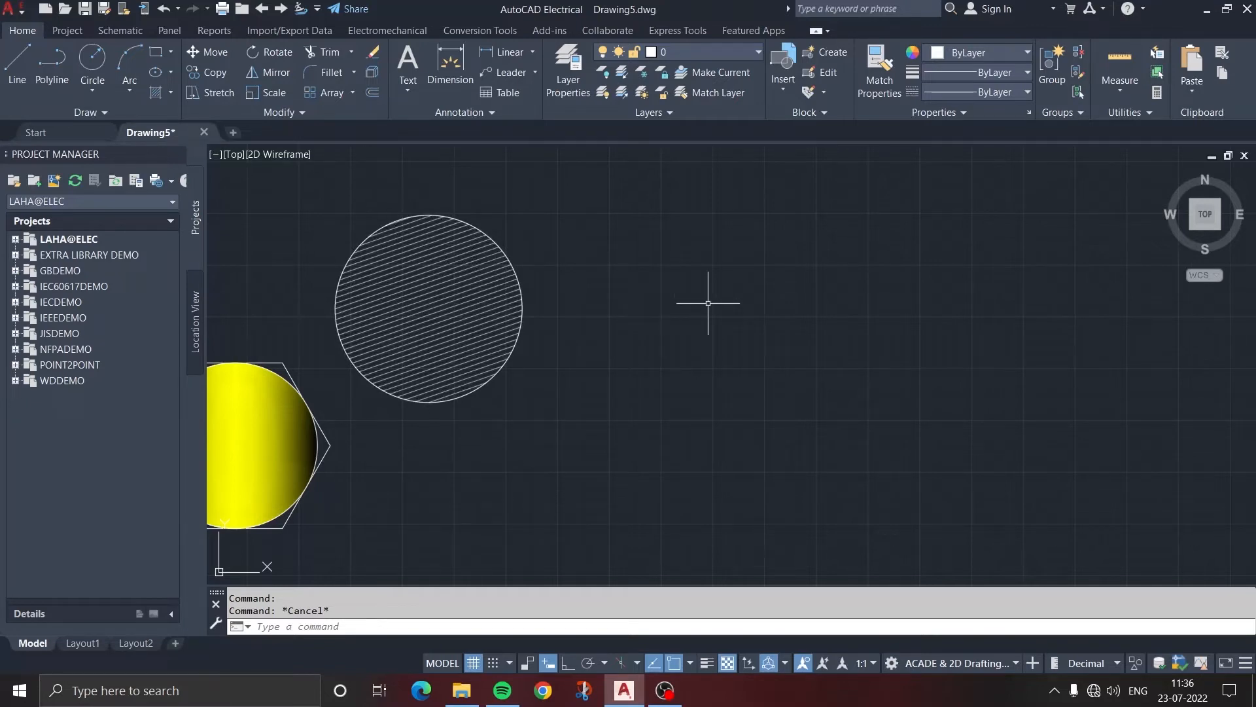
# Draw a horizontal line beside the hatched circle and a vertical line down from its right end, with Ortho on.
pyautogui.write('L')
pyautogui.press('Return')
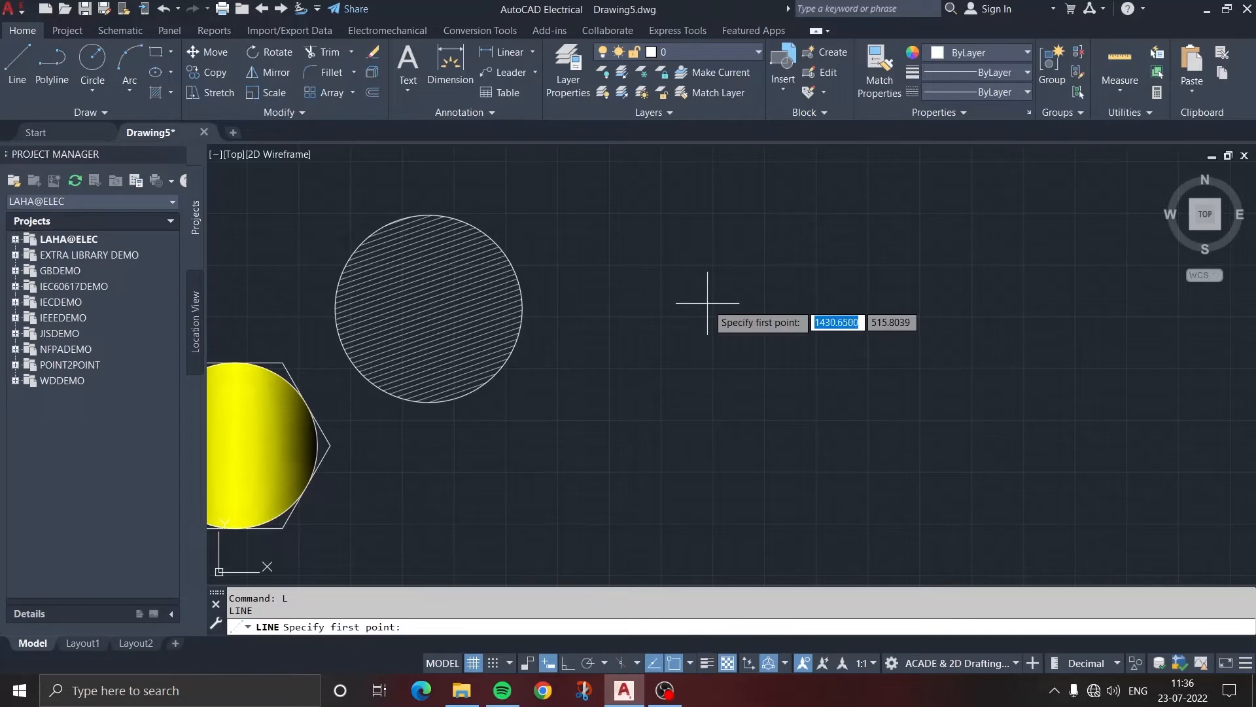
pyautogui.click(658, 319)
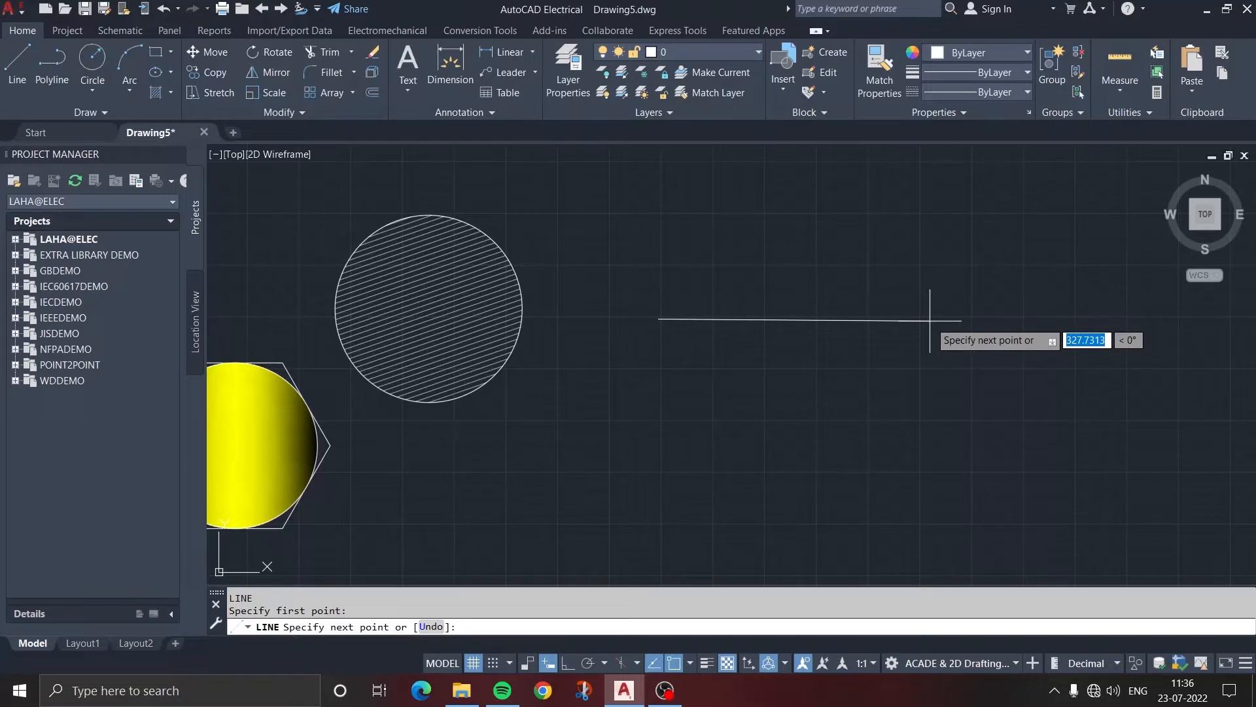
pyautogui.press('F8')
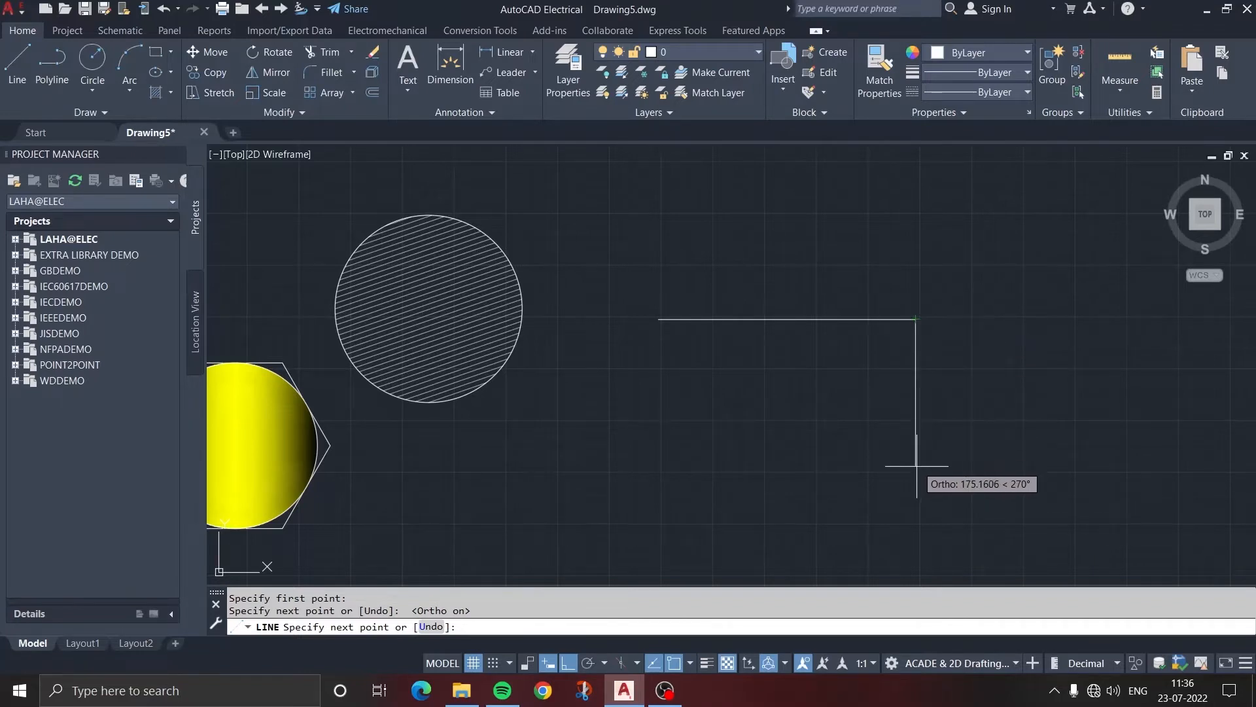
pyautogui.click(916, 497)
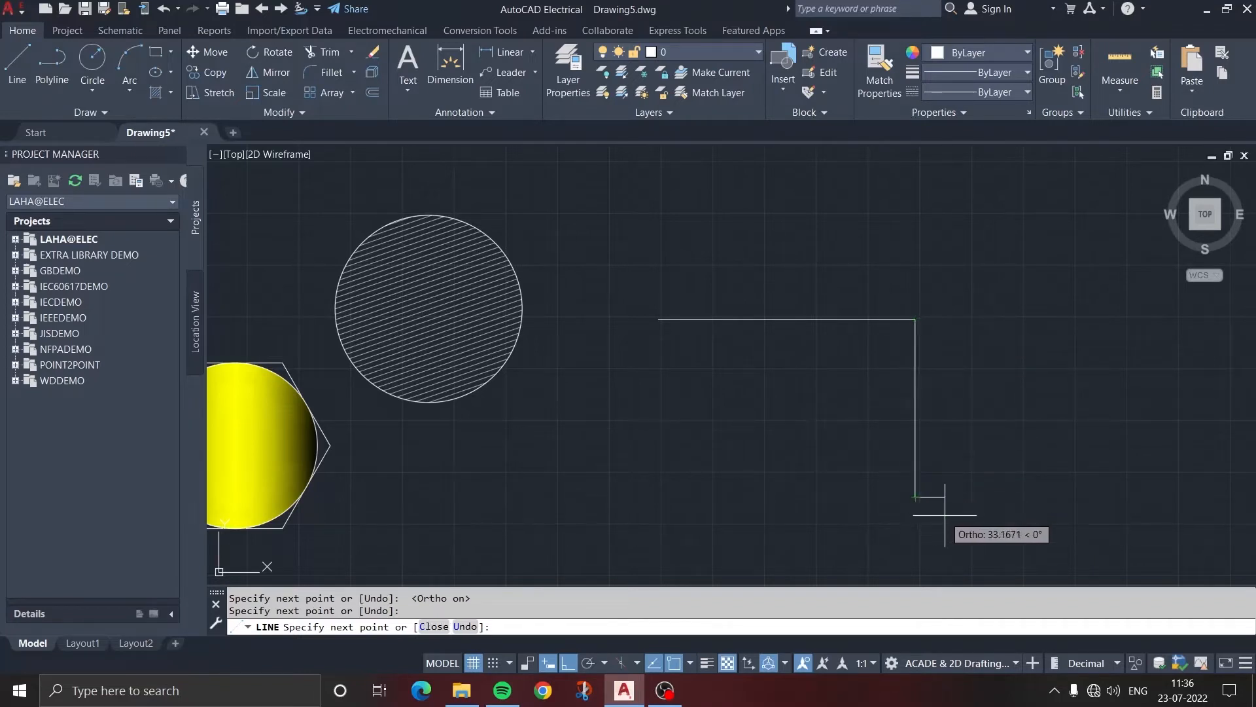
pyautogui.press('Escape')
# Fillet the corner between the horizontal and vertical lines with a radius of 10.
pyautogui.scroll(5, 875, 331)
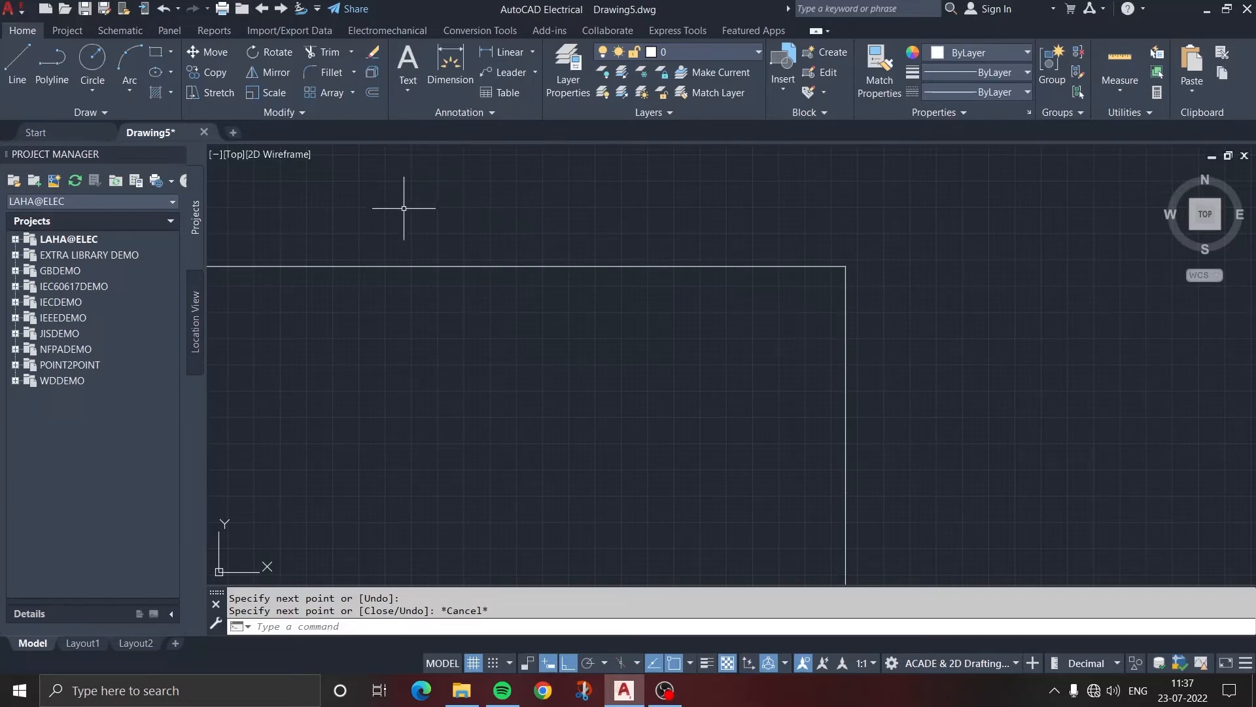
pyautogui.write('f')
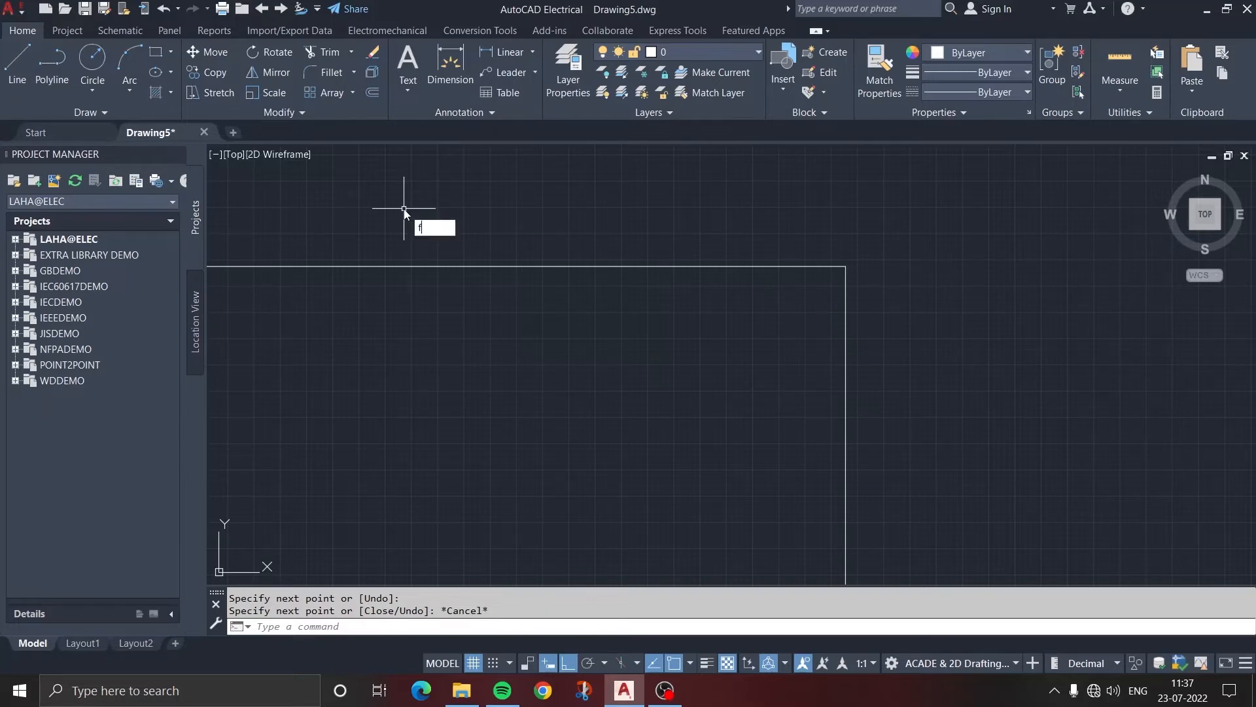
pyautogui.press('Return')
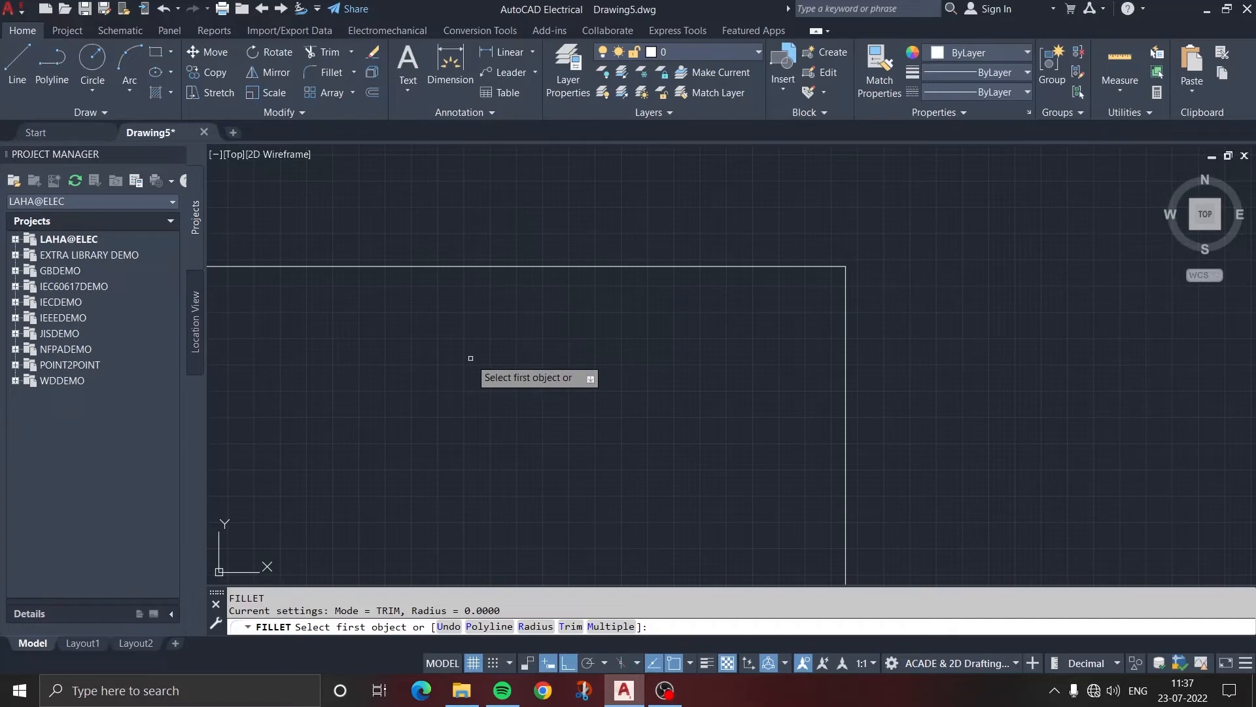
pyautogui.write('r')
pyautogui.press('Return')
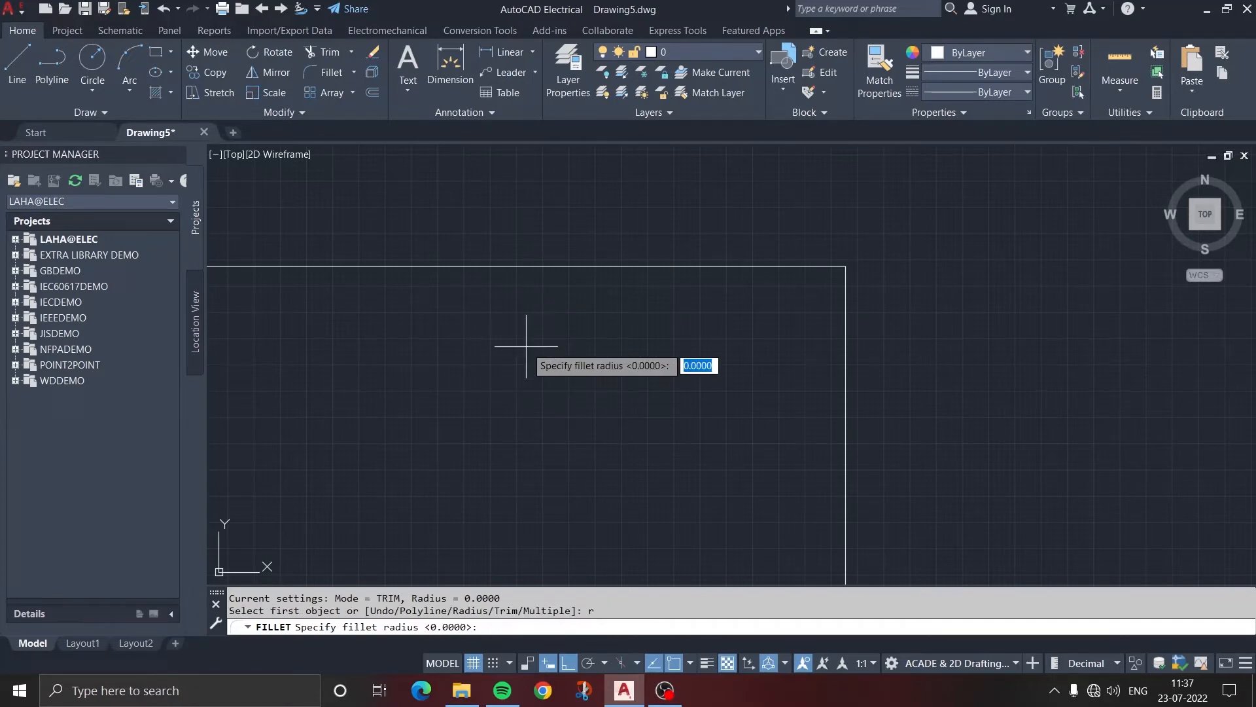
pyautogui.write('10')
pyautogui.press('Return')
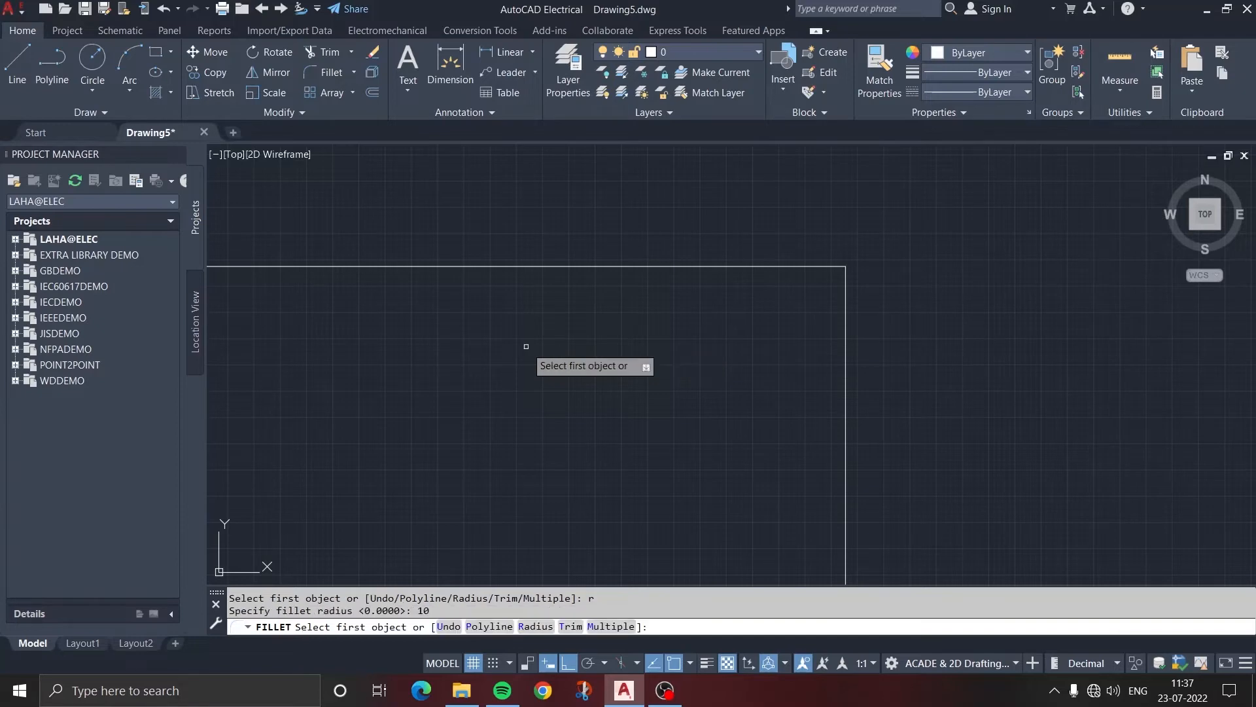
pyautogui.click(794, 267)
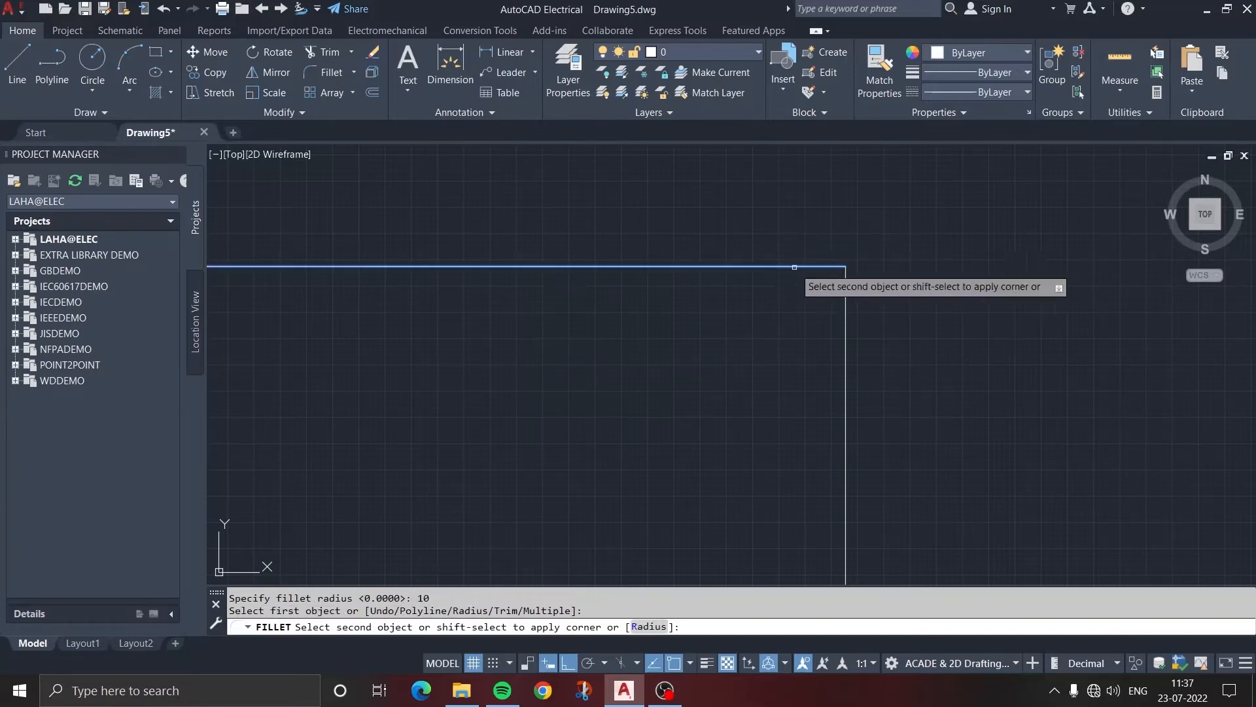
pyautogui.click(844, 313)
# Draw a closed rectangle from four separate orthogonal lines in the empty area beyond the filleted corner.
pyautogui.scroll(5, 859, 266)
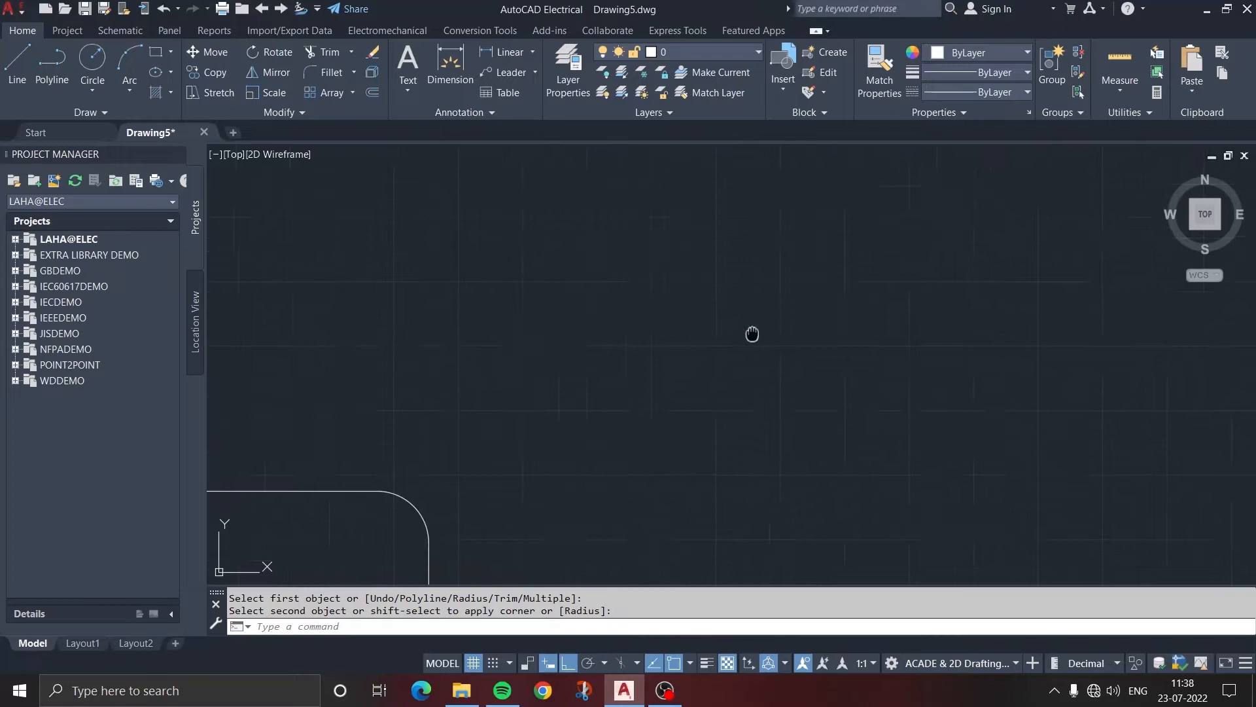
pyautogui.moveTo(752, 334); pyautogui.dragTo(590, 322, button='middle')
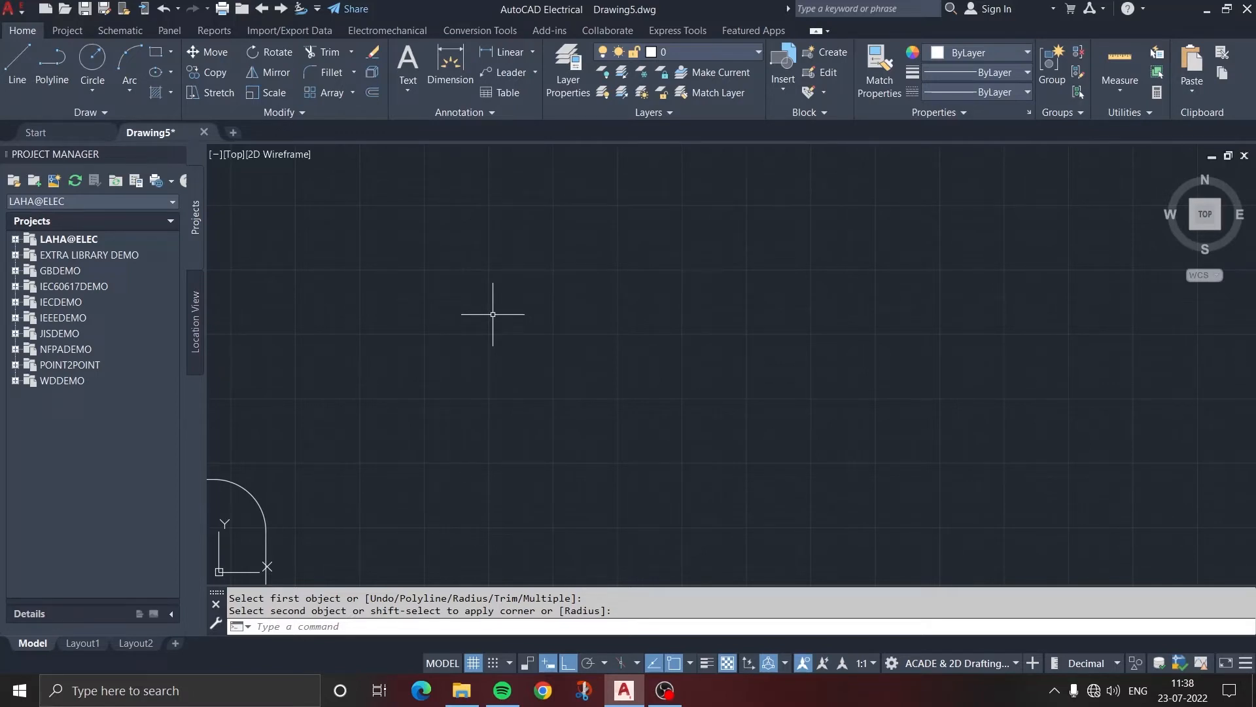
pyautogui.write('L')
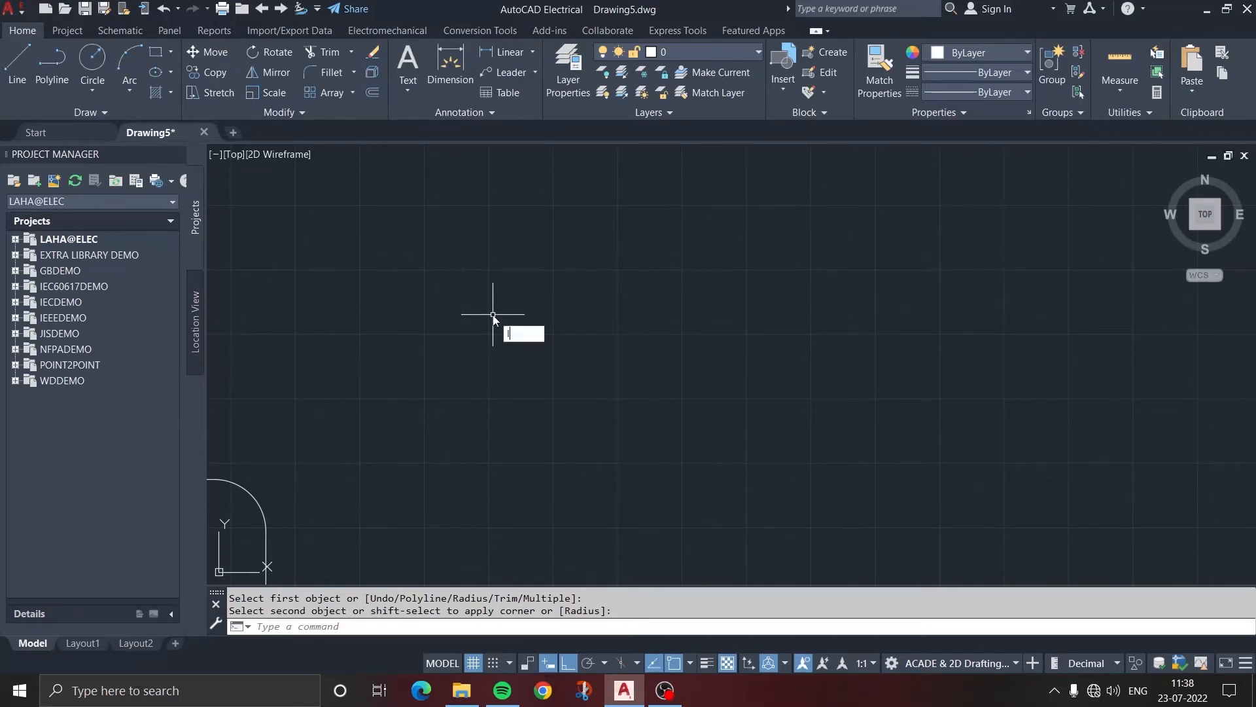
pyautogui.press('Return')
pyautogui.click(494, 428)
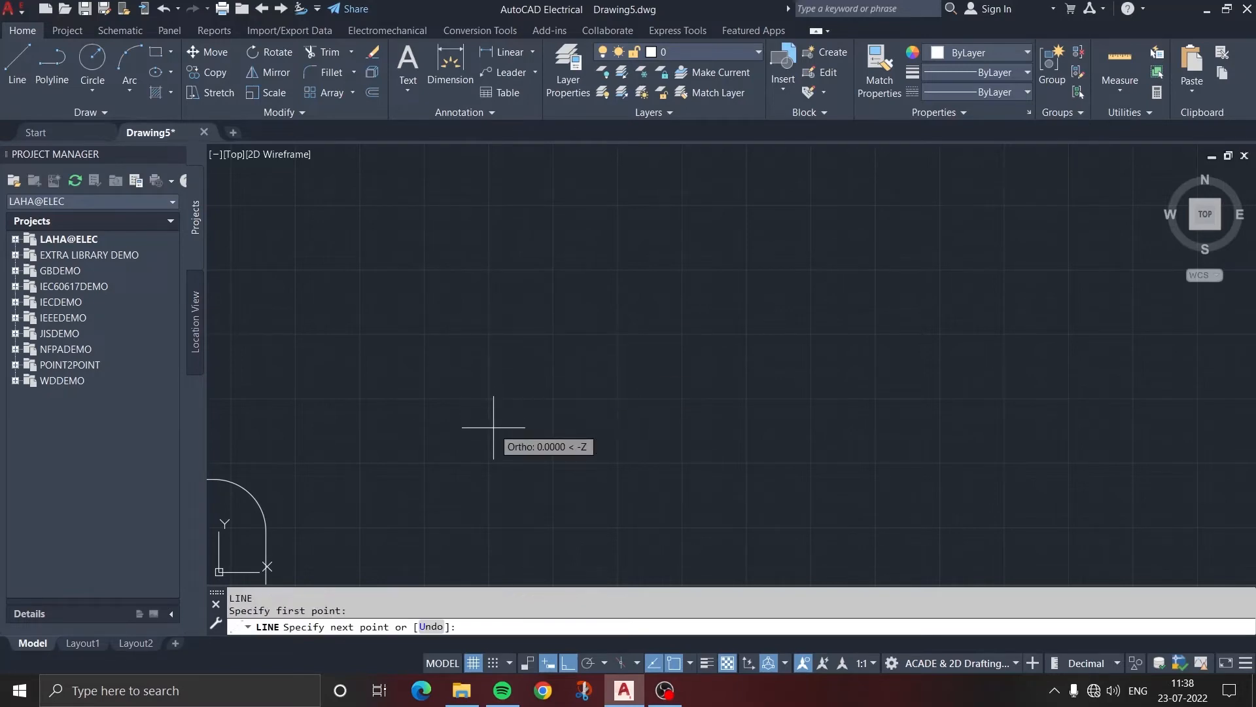
pyautogui.click(718, 427)
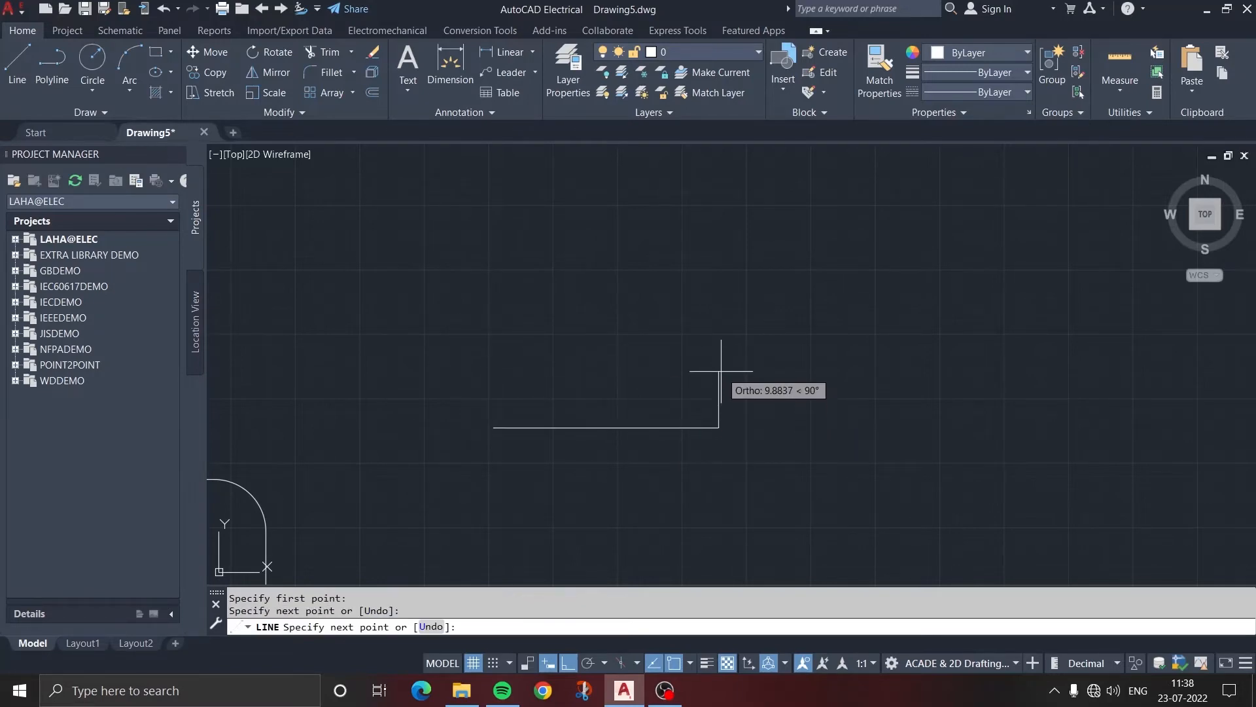
pyautogui.click(718, 304)
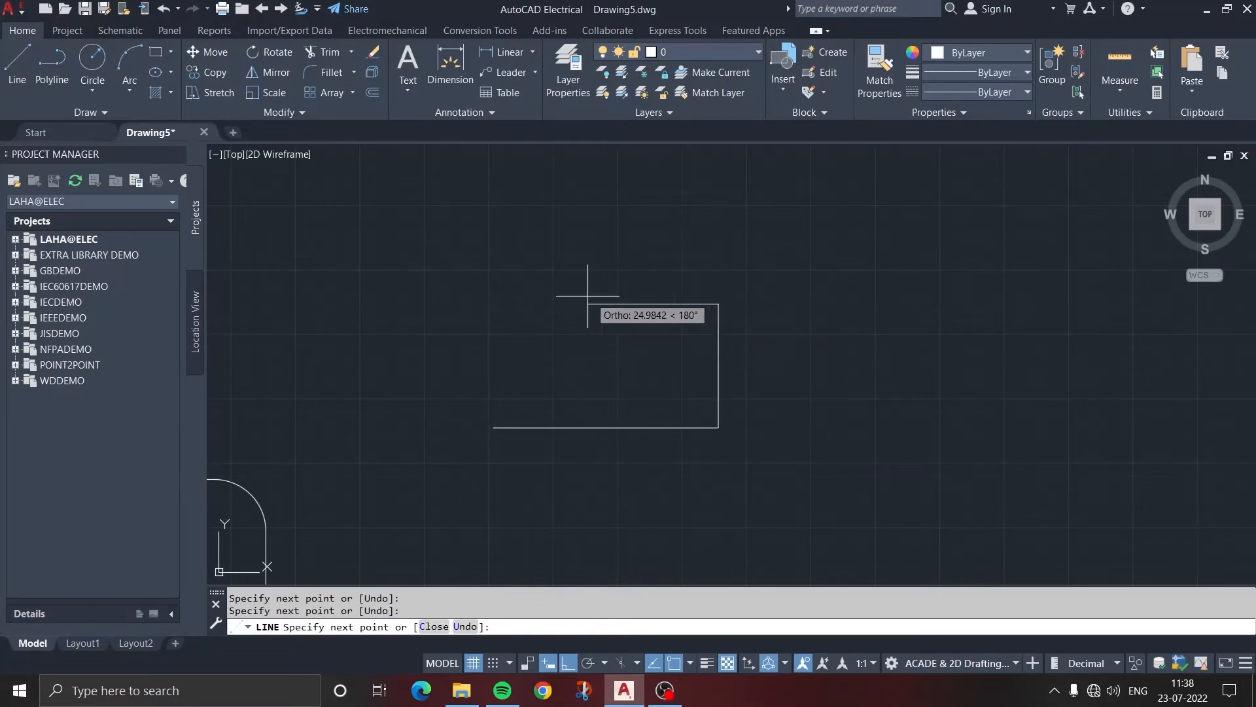
pyautogui.click(494, 304)
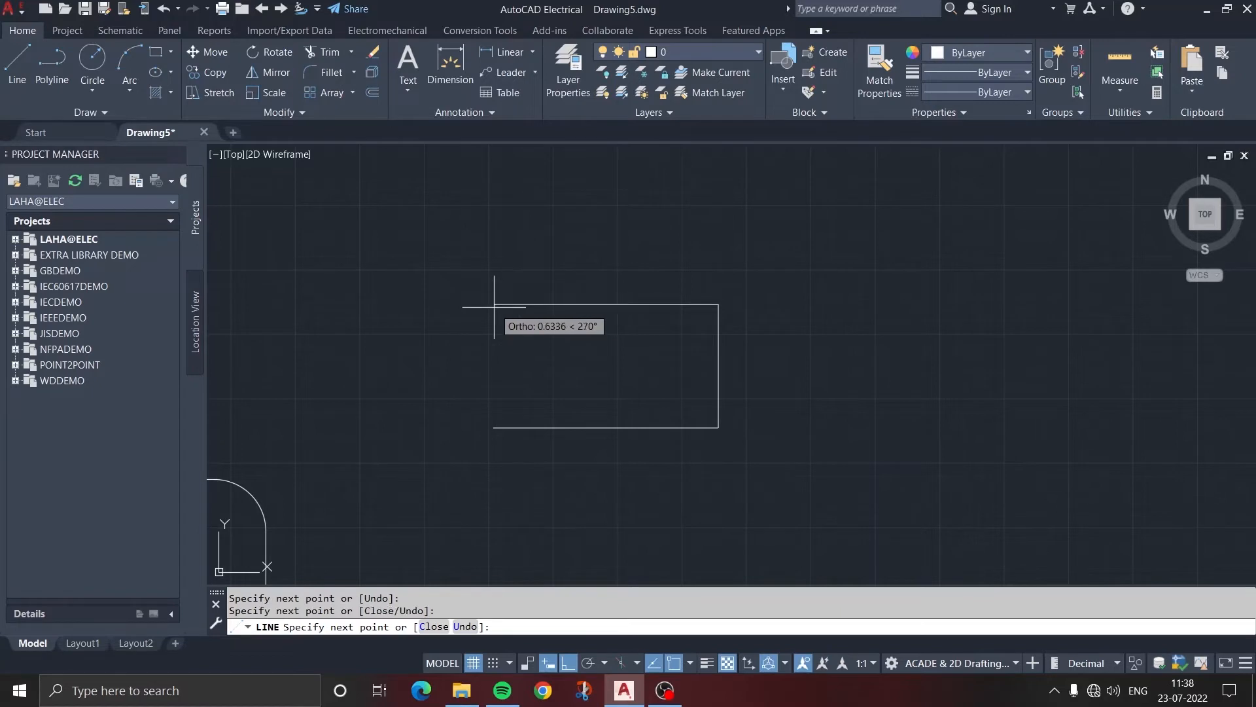
pyautogui.click(494, 427)
pyautogui.press('Escape')
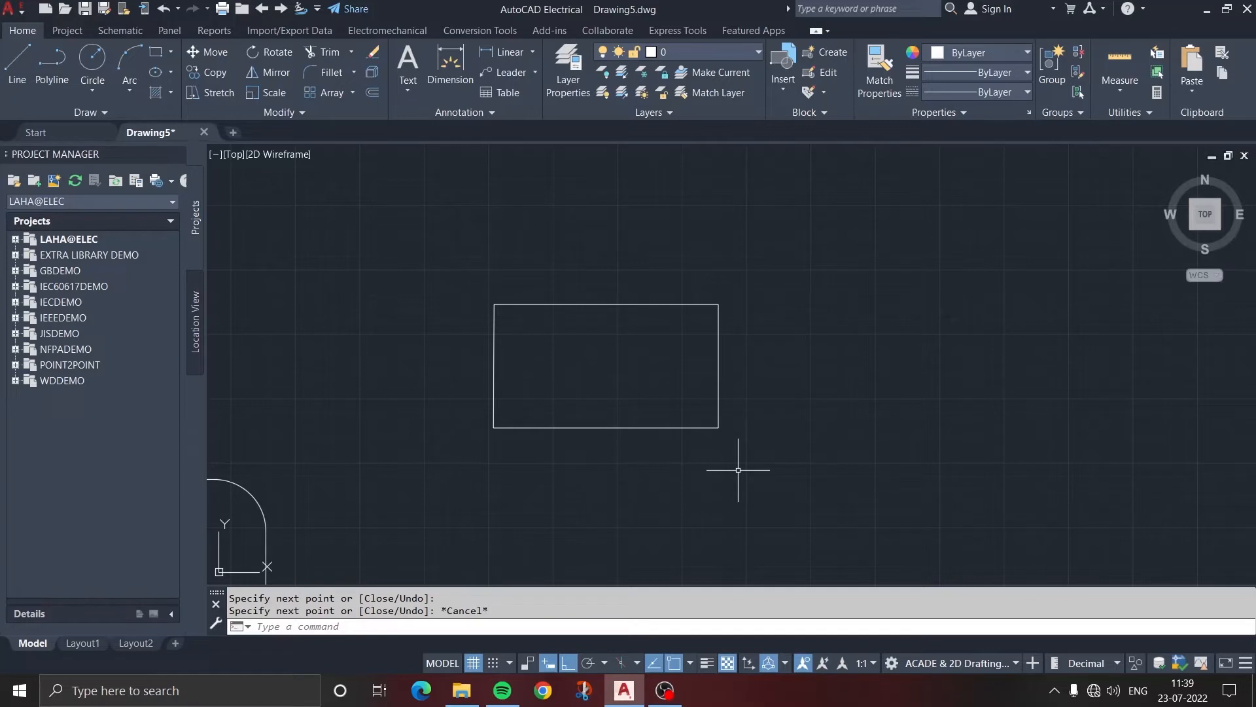
# Join the rectangle's four separate lines into a single polyline.
pyautogui.write('j')
pyautogui.press('Return')
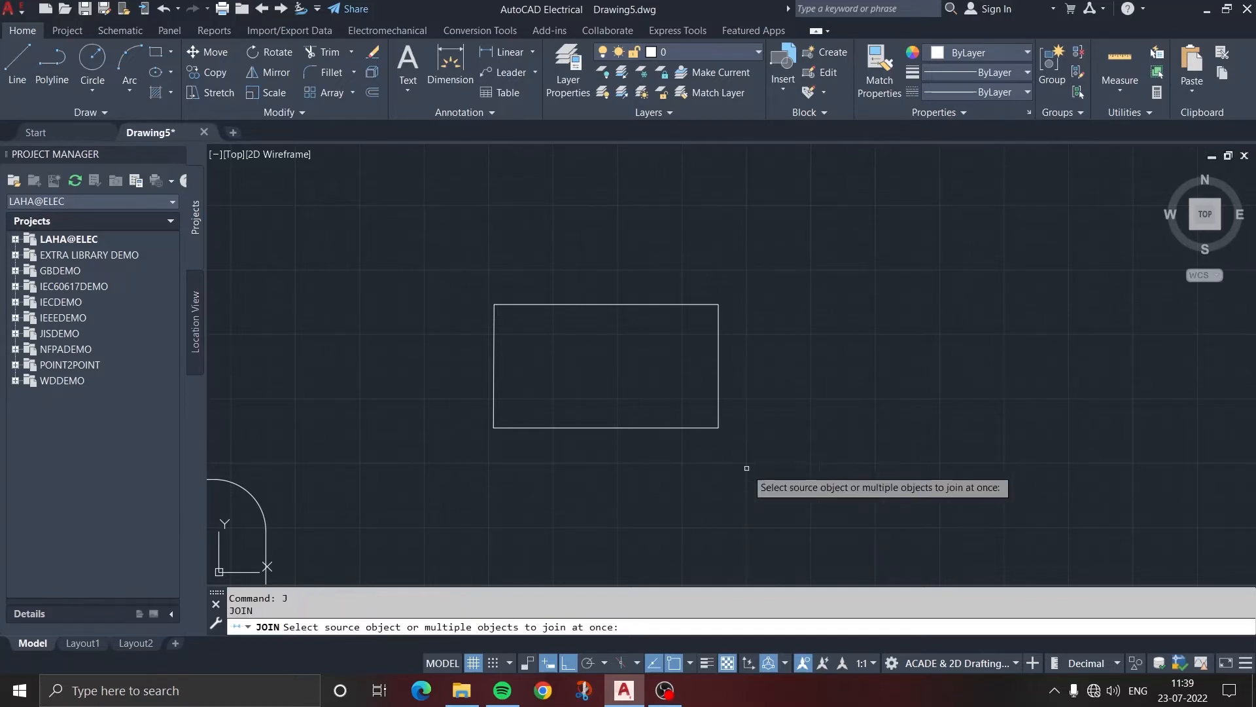
pyautogui.click(724, 442)
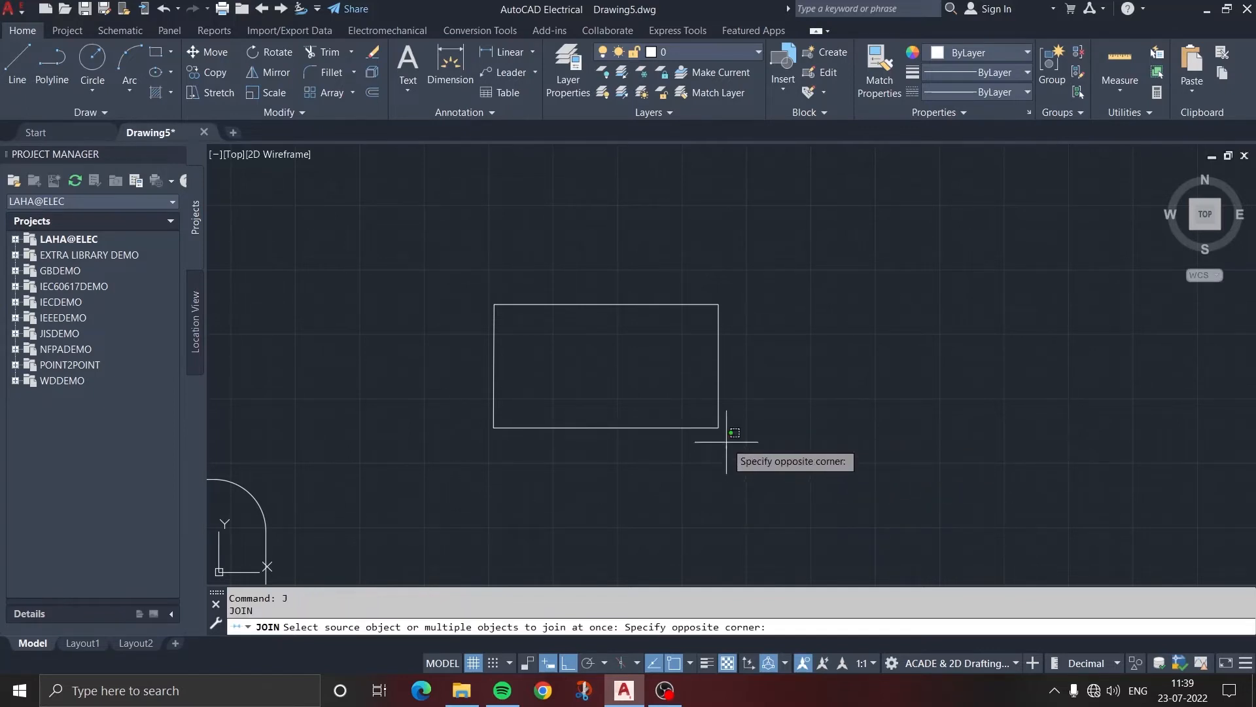
pyautogui.click(482, 286)
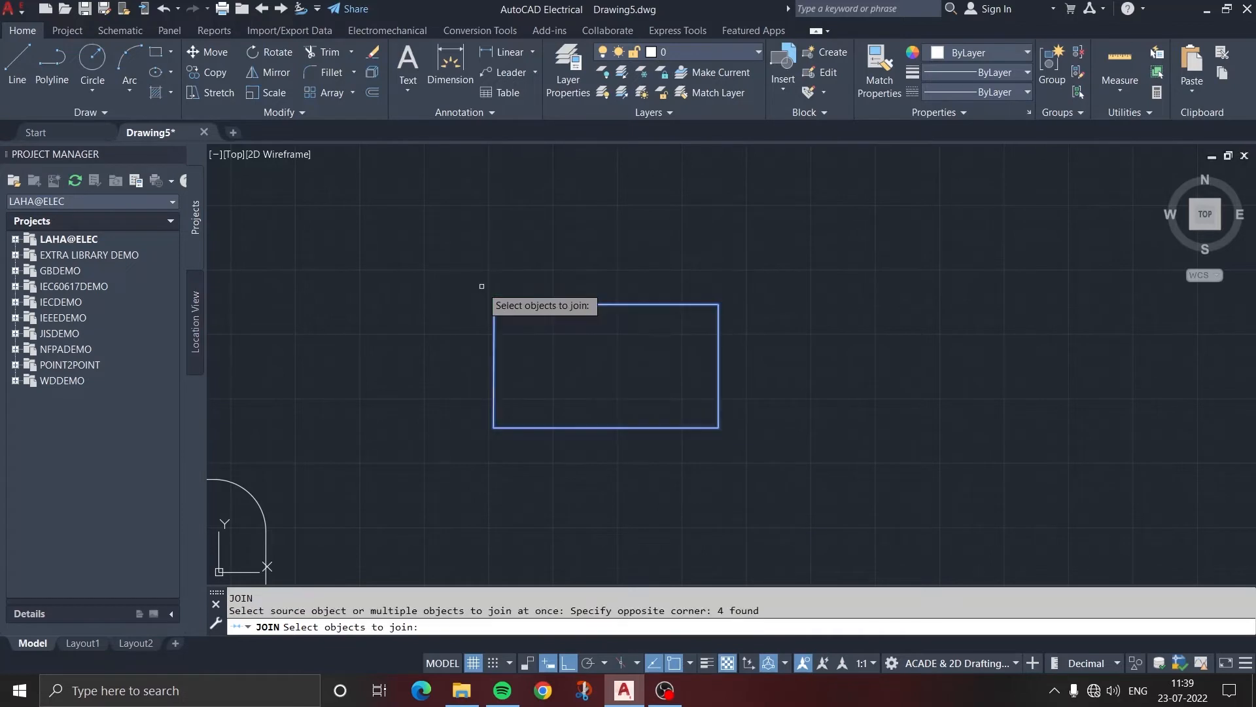
pyautogui.press('Return')
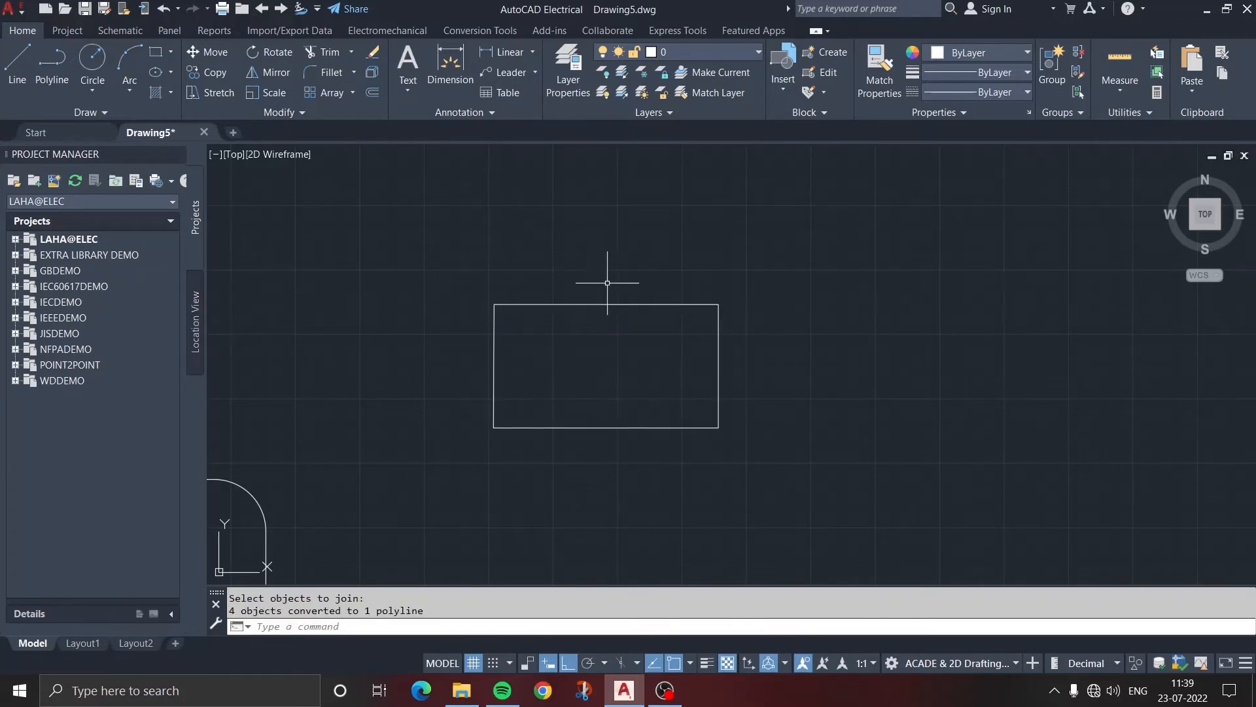
# Explode the joined rectangle back into separate lines.
pyautogui.scroll(2, 597, 300)
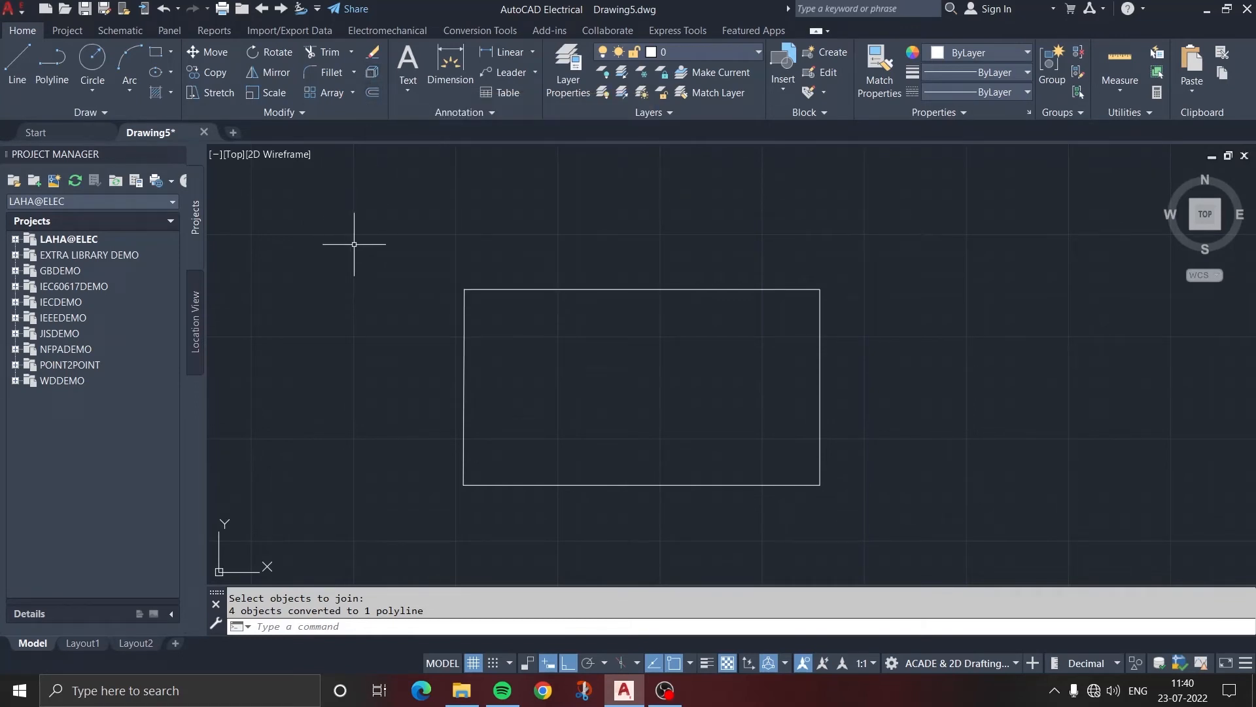
pyautogui.write('x')
pyautogui.press('Return')
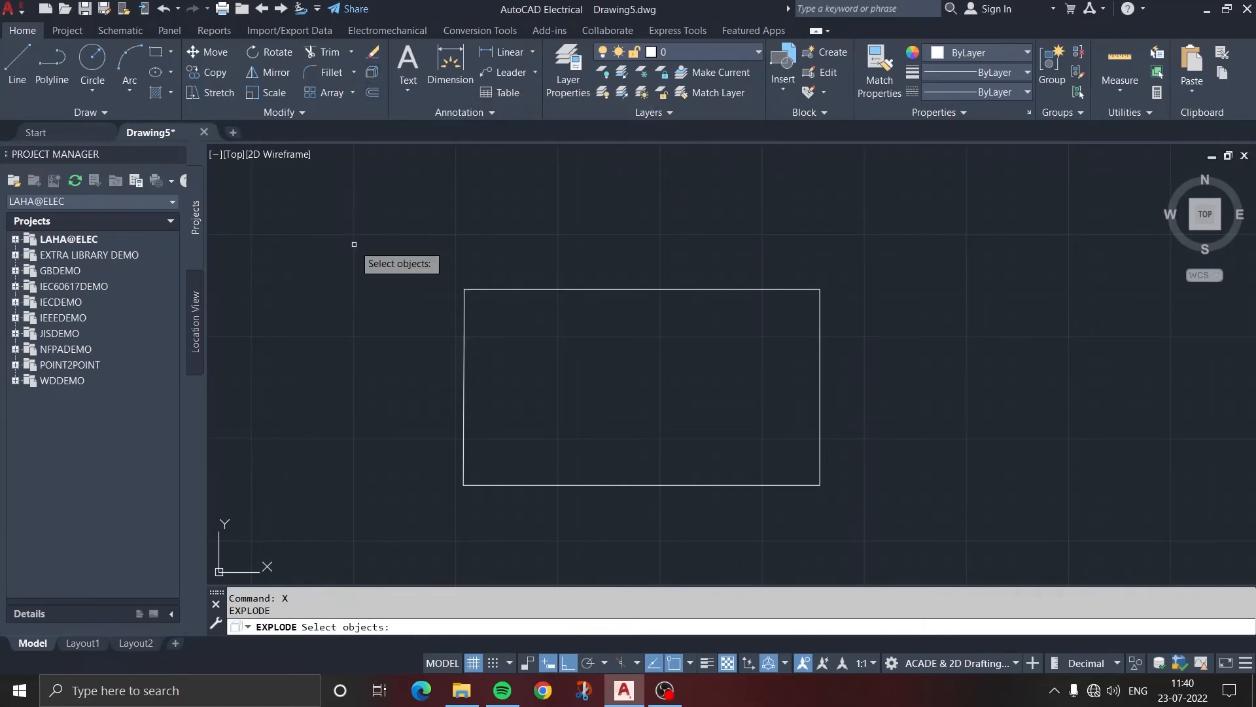
pyautogui.click(848, 503)
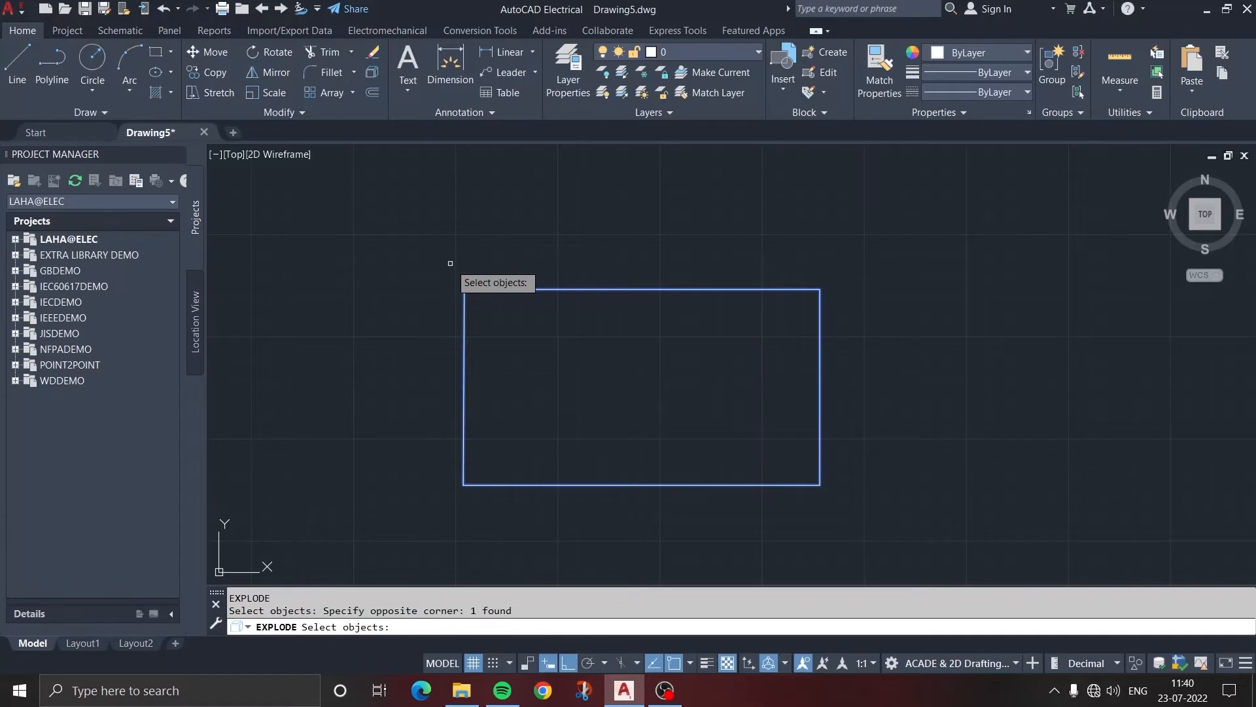
pyautogui.press('Return')
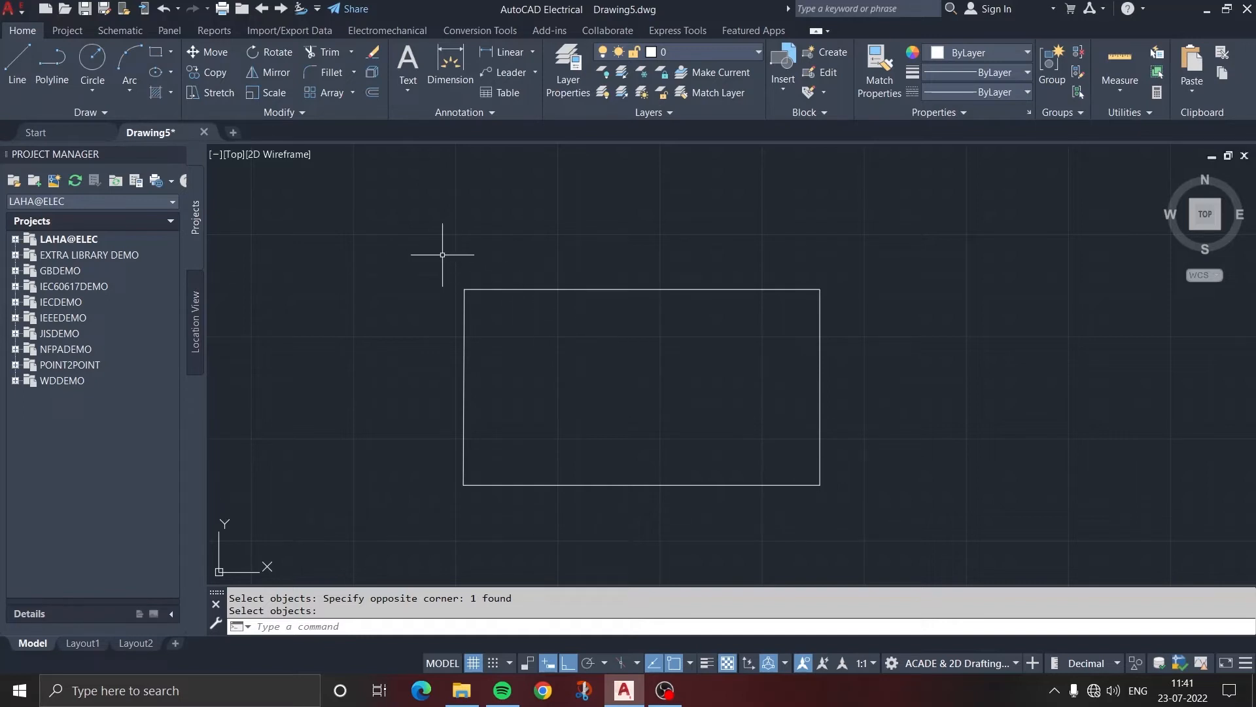
pyautogui.scroll(-5, 704, 314)
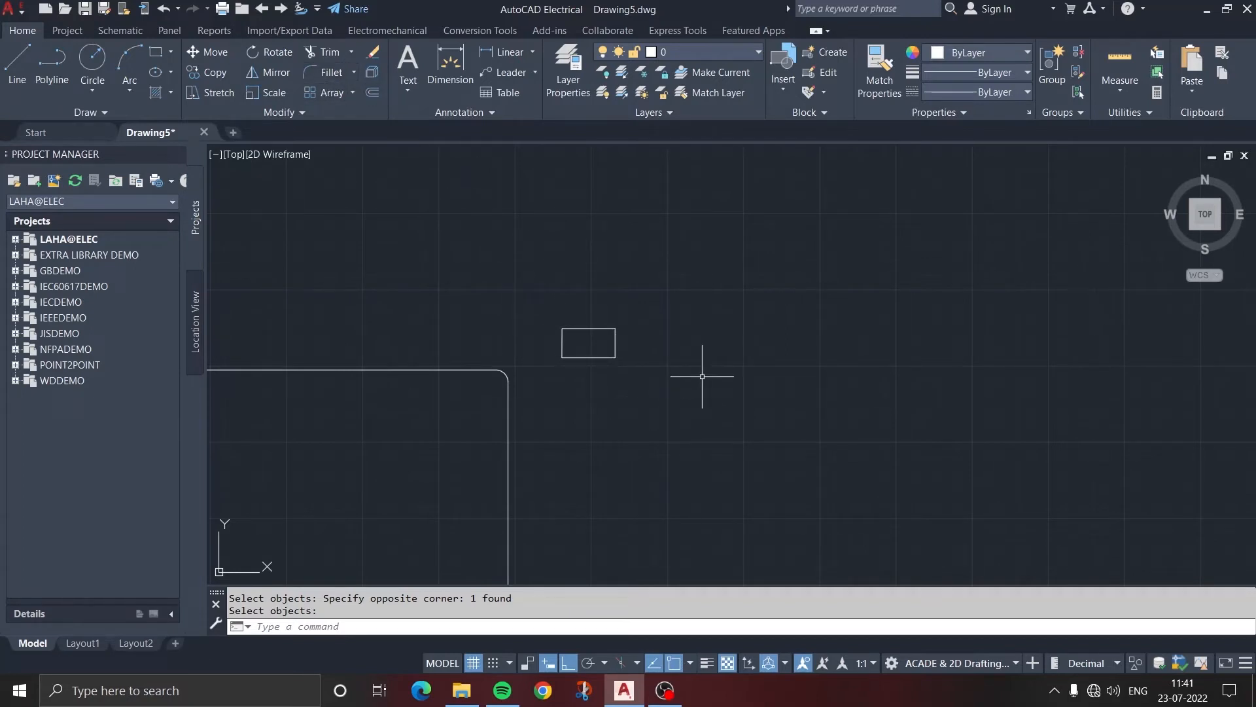
pyautogui.scroll(4, 702, 376)
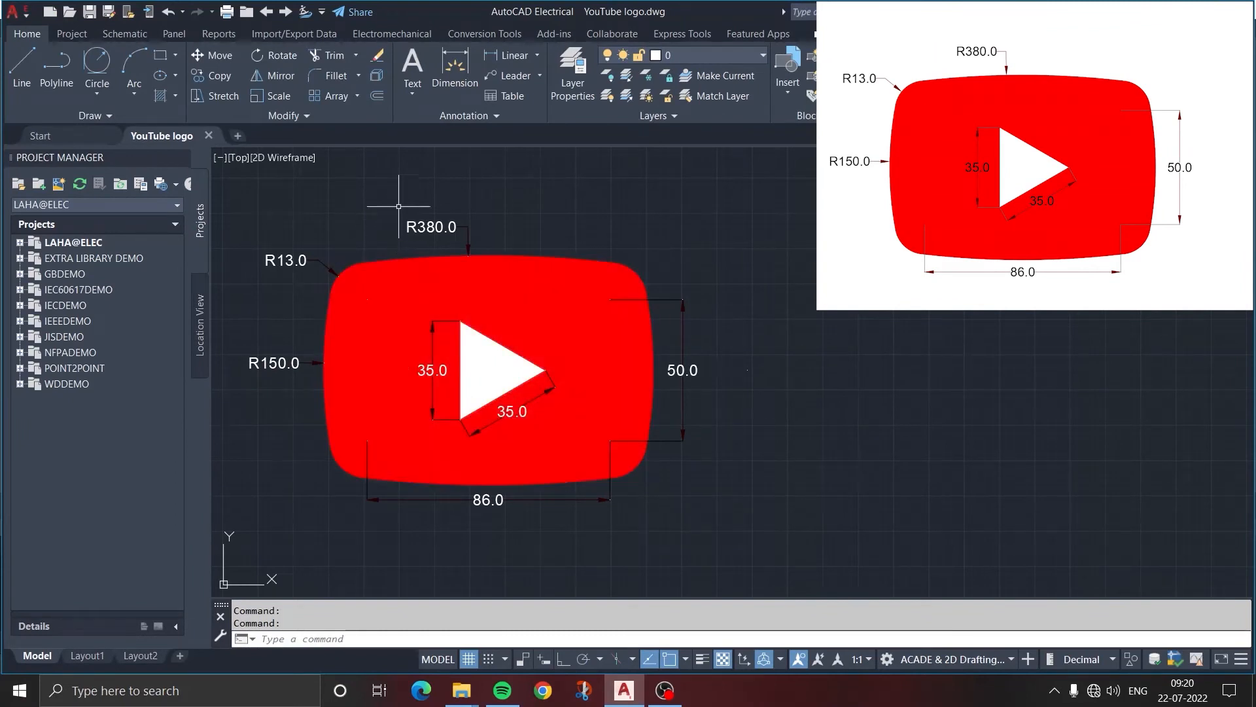
# Start a new drawing and draw a rectangle with a length of 86 and a width of 50.
pyautogui.click(239, 135)
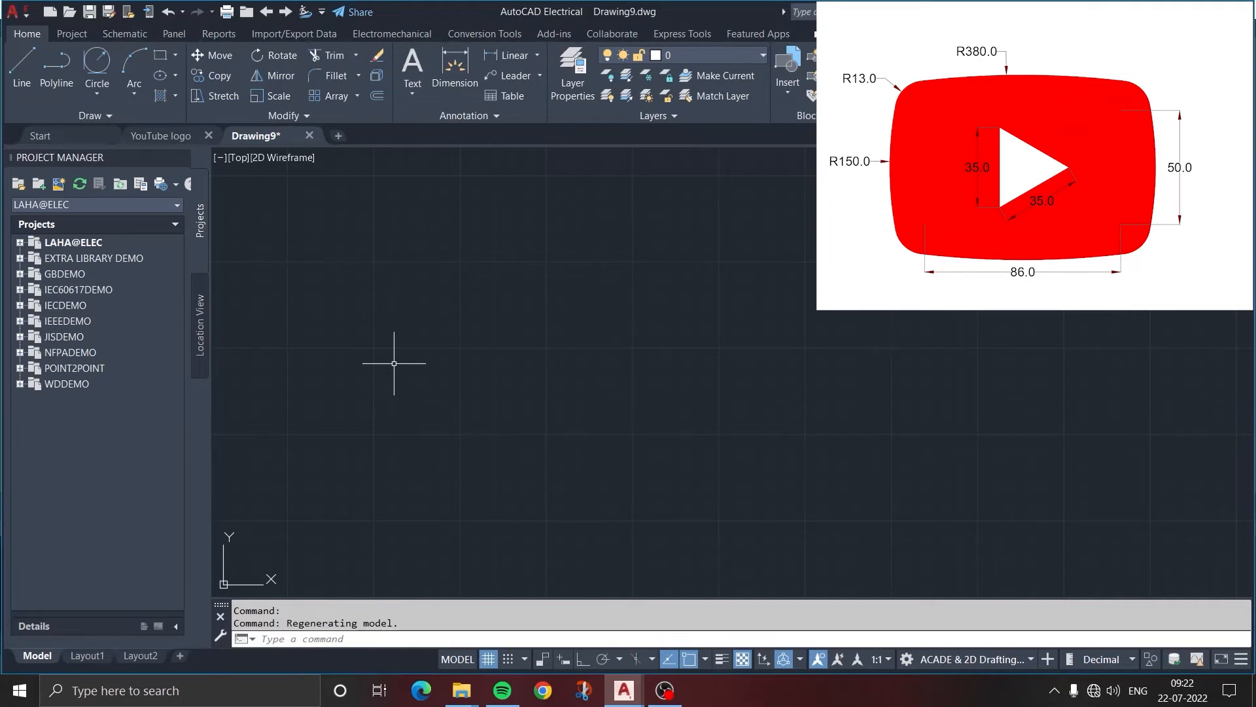
pyautogui.write('REC')
pyautogui.press('Return')
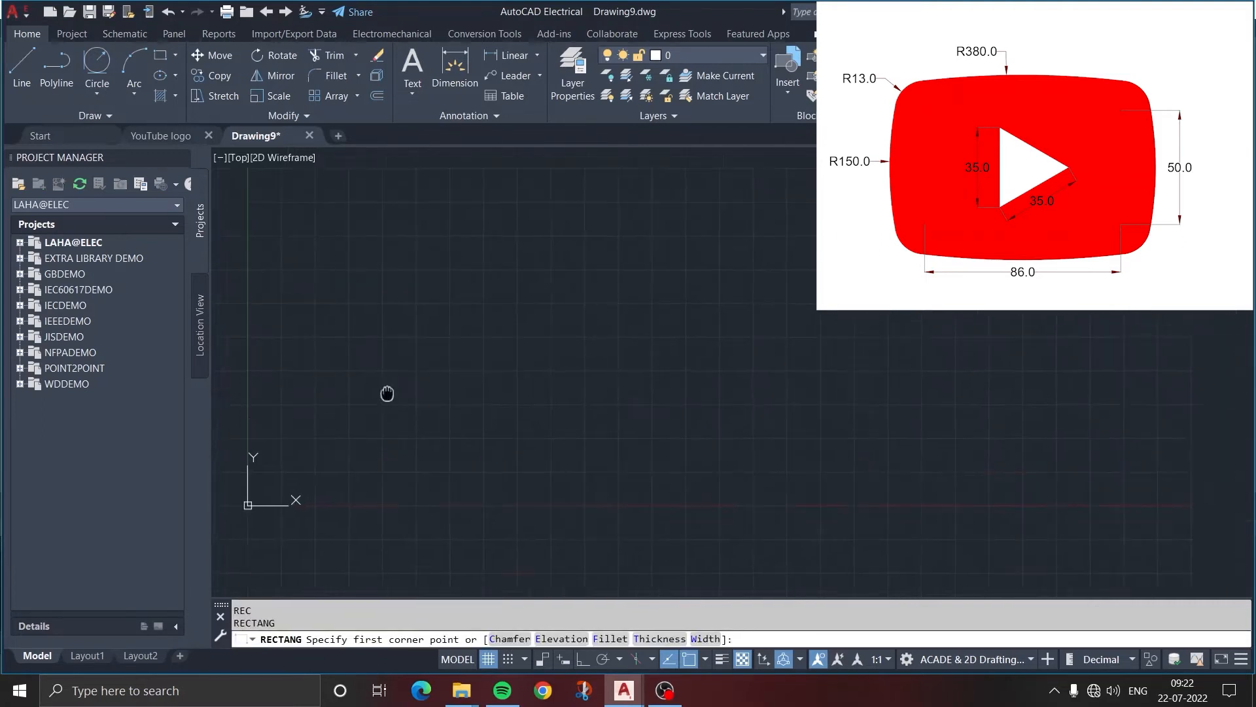
pyautogui.click(379, 358)
pyautogui.write('d')
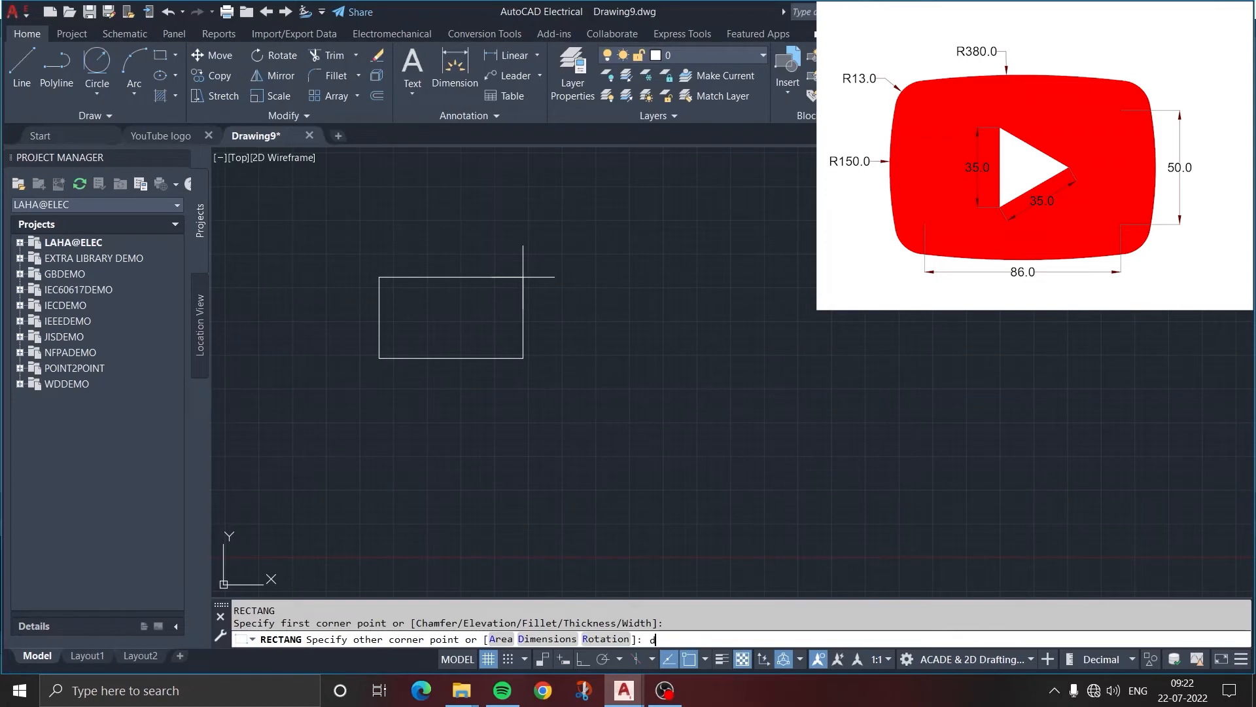
pyautogui.press('Return')
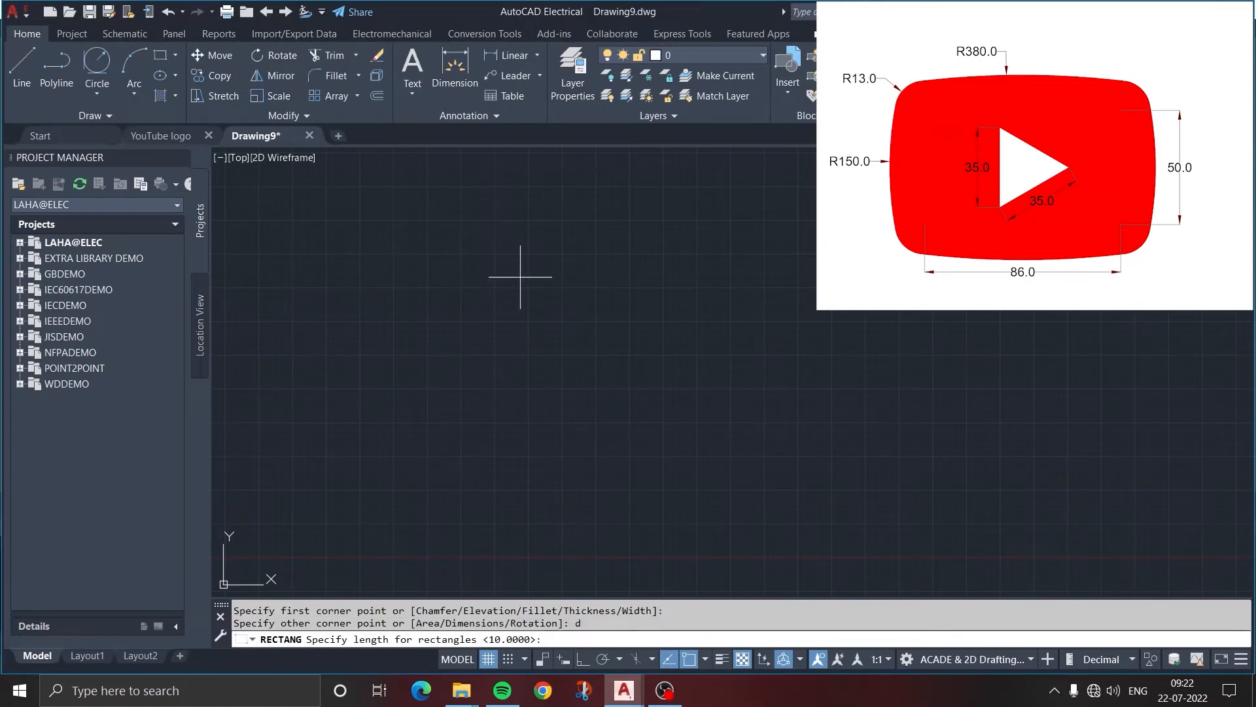
pyautogui.write('86')
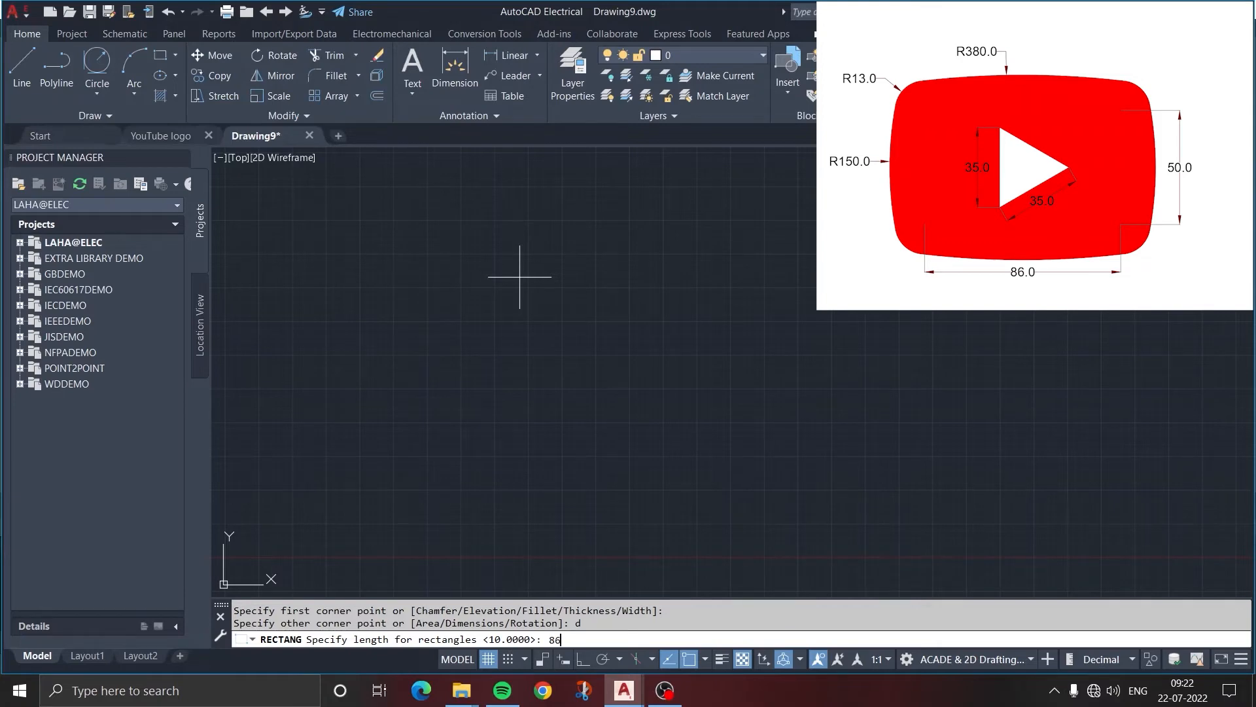
pyautogui.press('Return')
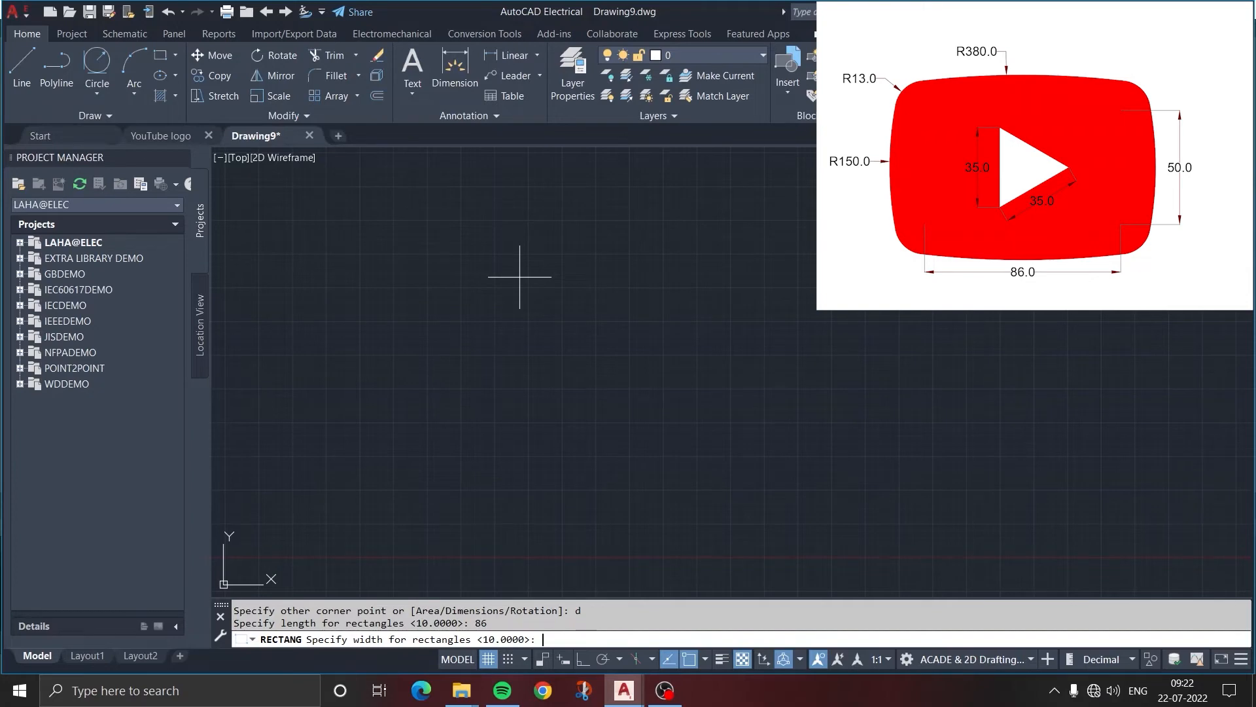
pyautogui.write('50')
pyautogui.press('Return')
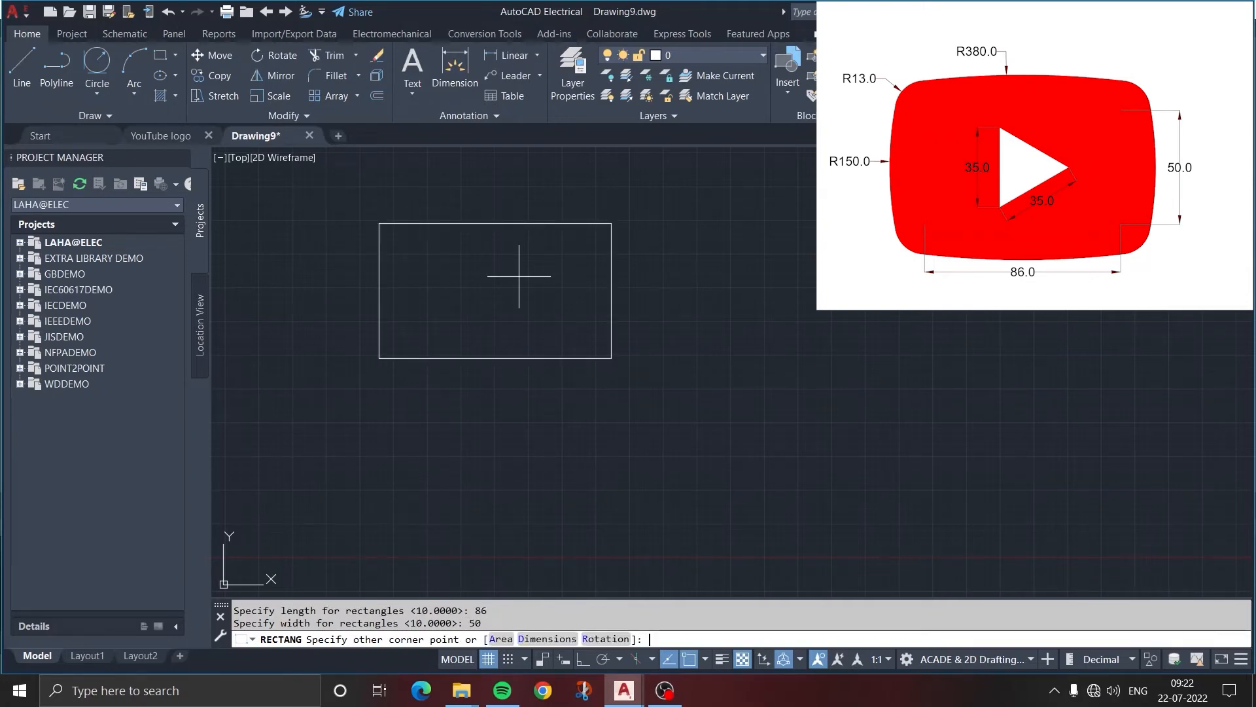
pyautogui.click(519, 276)
# Draw a circle of radius 13 centred on the rectangle's upper-left corner.
pyautogui.scroll(2, 483, 272)
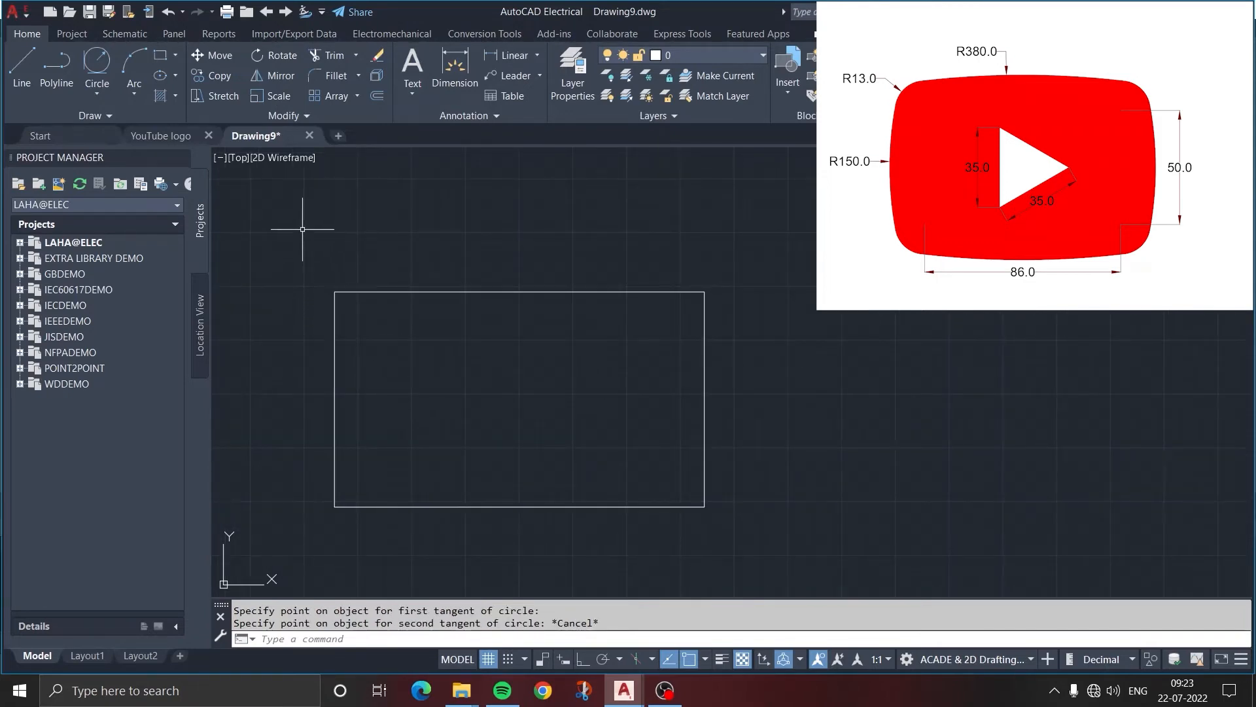
pyautogui.click(103, 96)
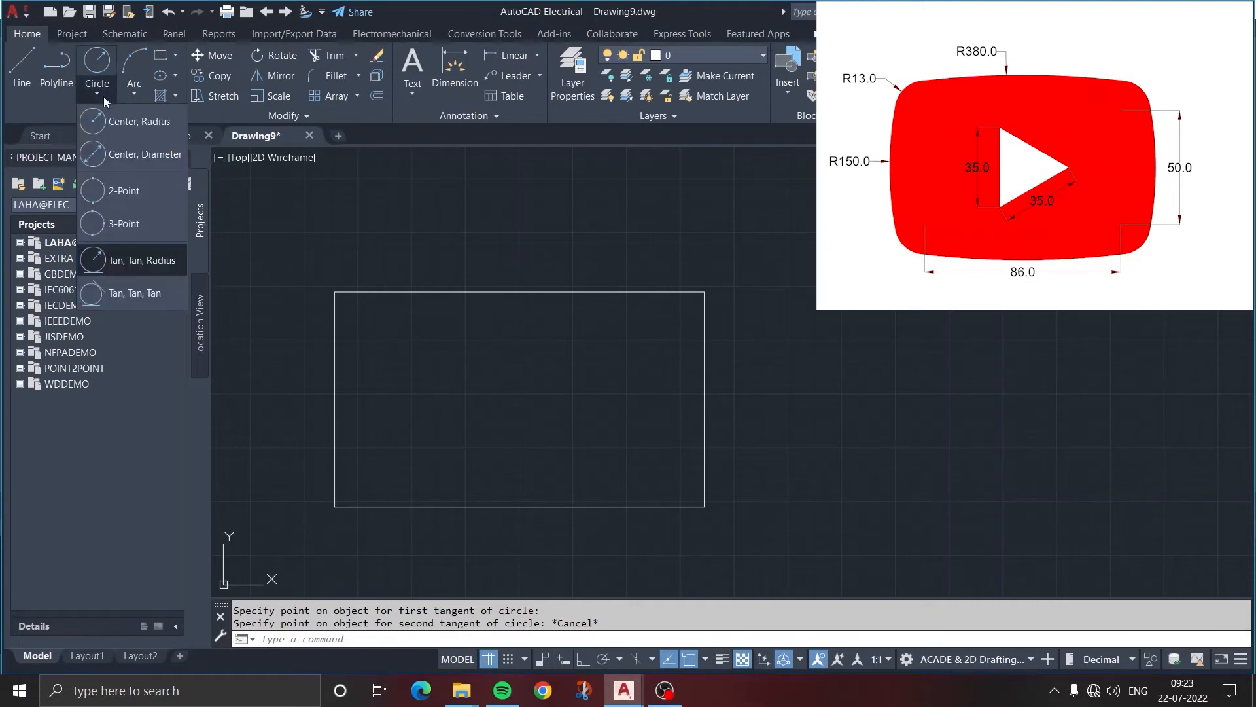
pyautogui.click(124, 117)
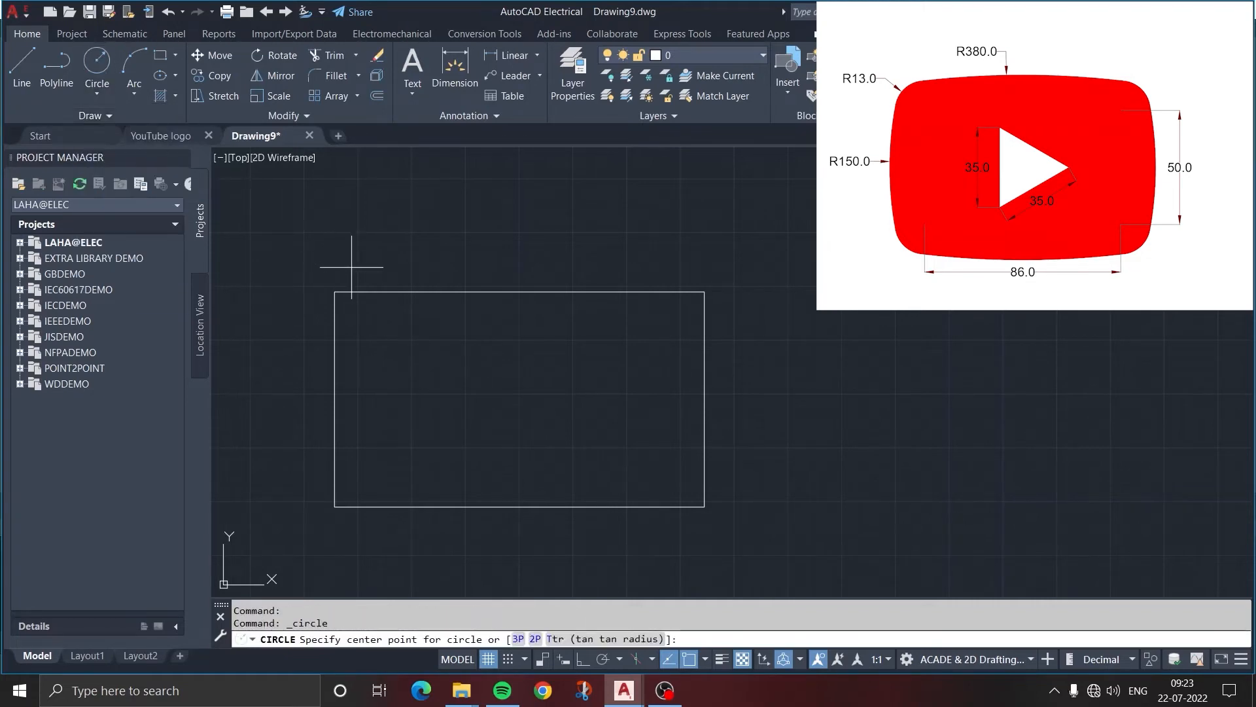
pyautogui.click(335, 290)
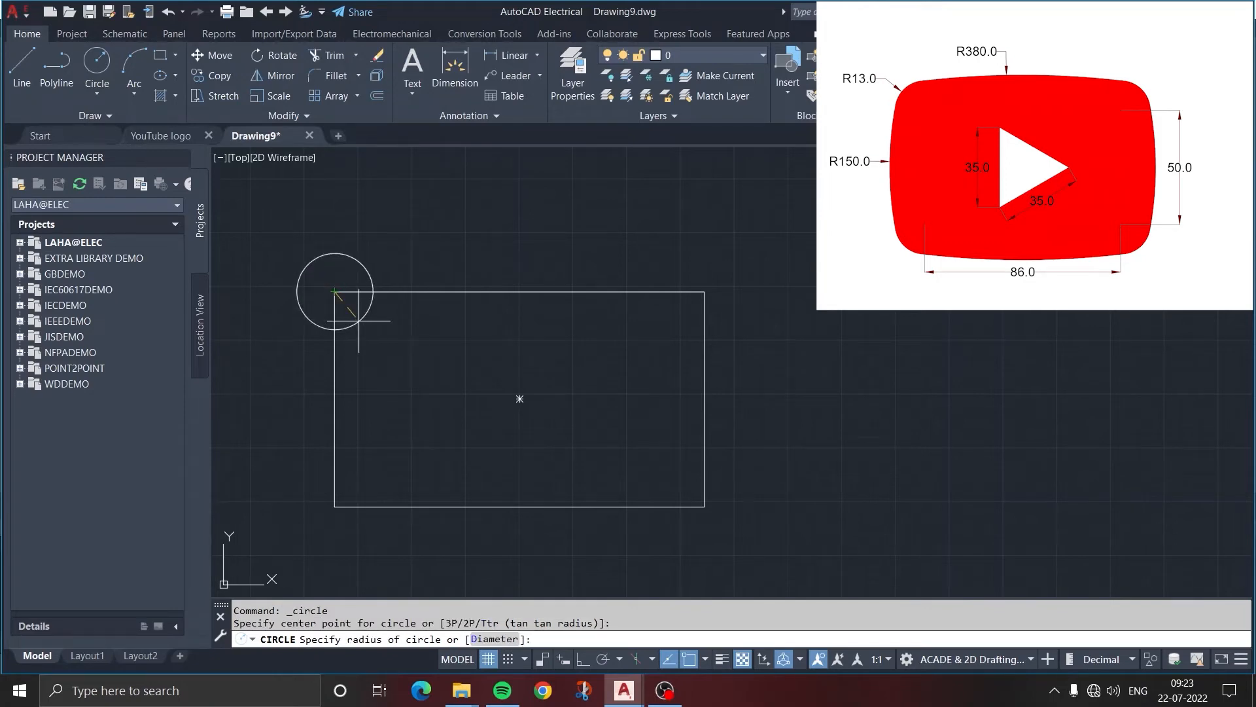
pyautogui.write('13')
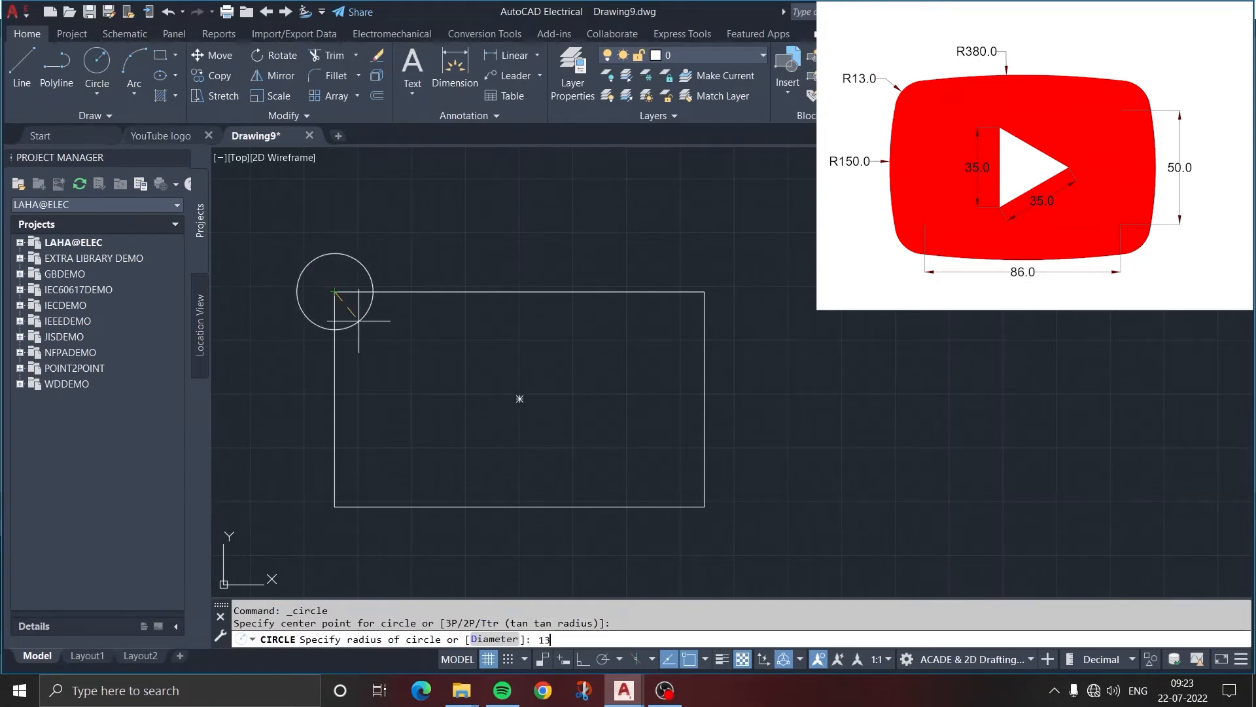
pyautogui.press('Return')
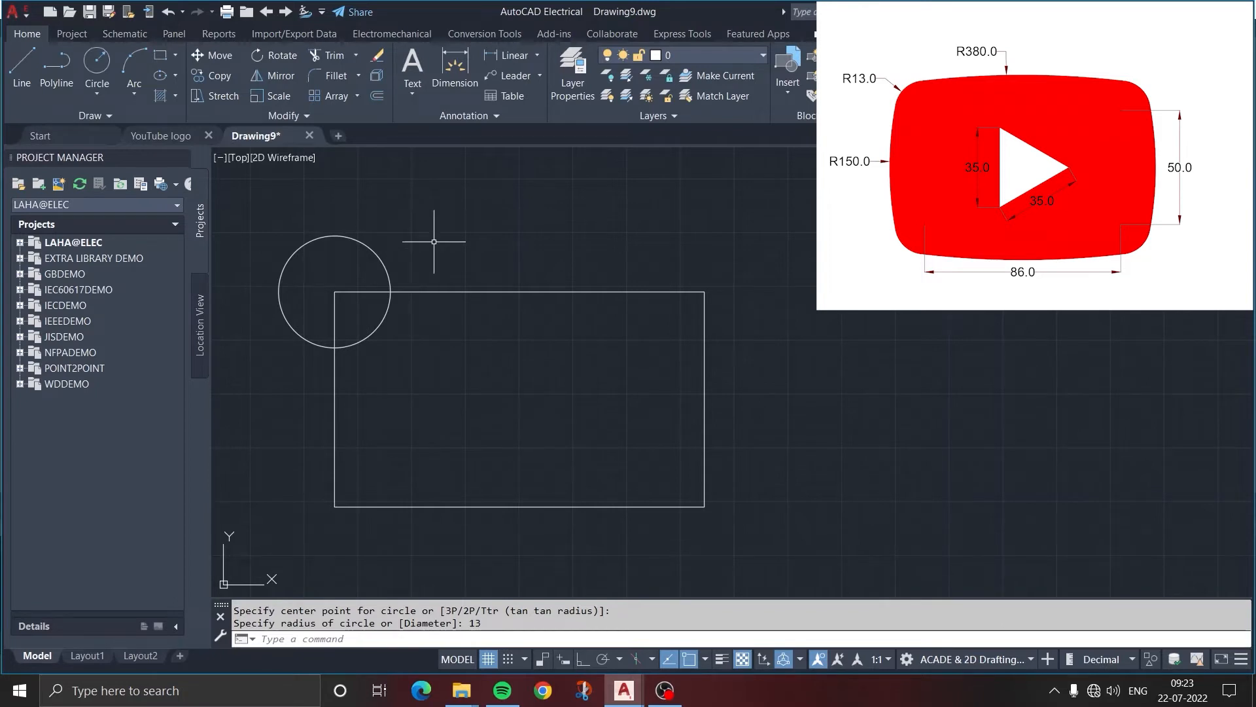
# Copy the corner circle from its centre to the rectangle's other three corners.
pyautogui.write('co')
pyautogui.press('Return')
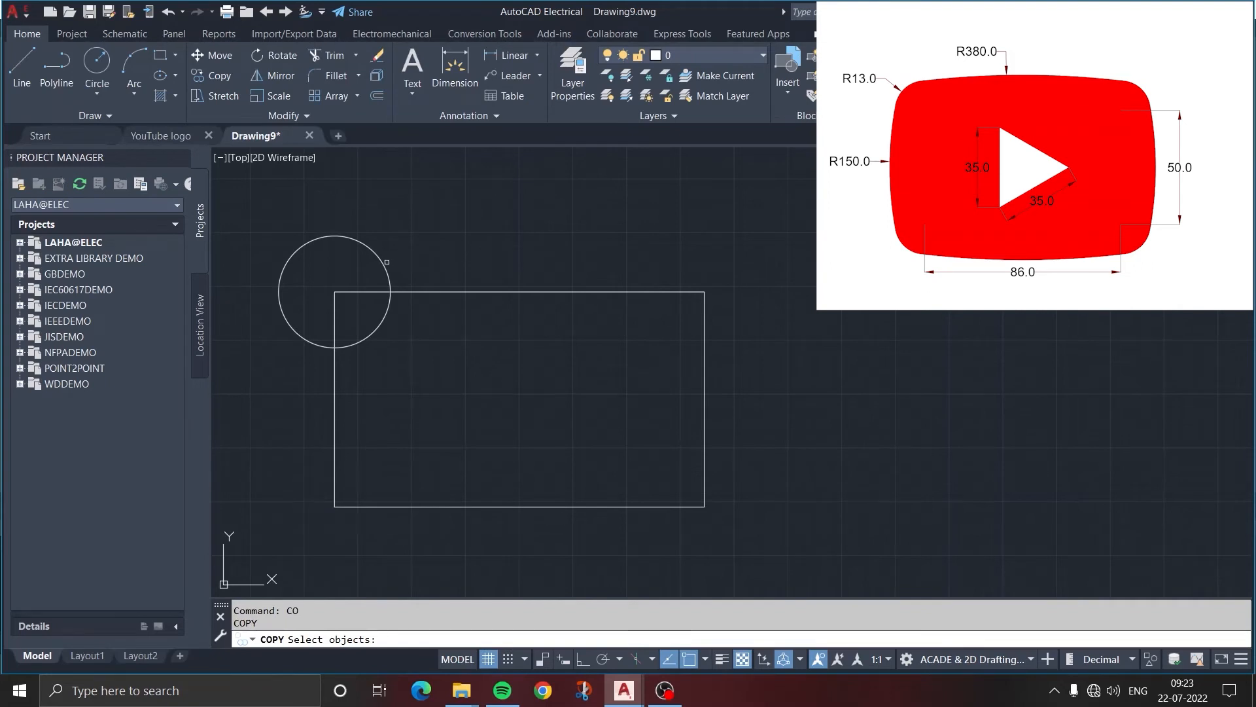
pyautogui.click(382, 262)
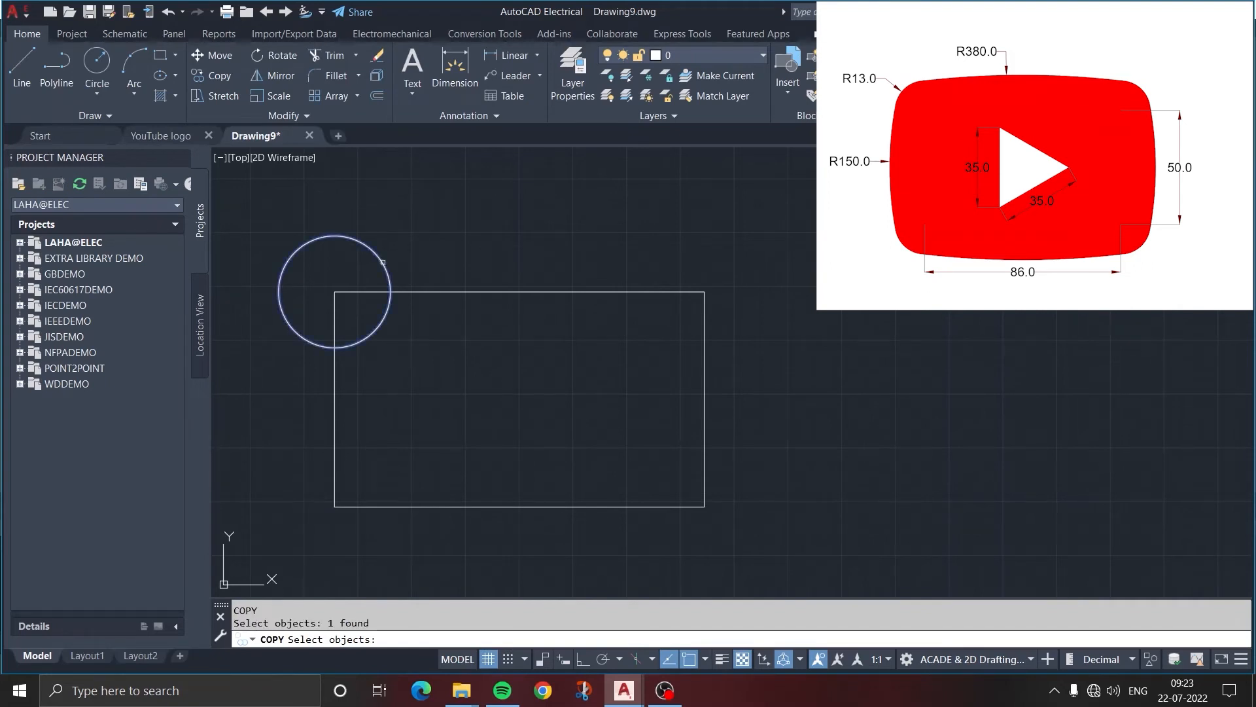
pyautogui.press('Return')
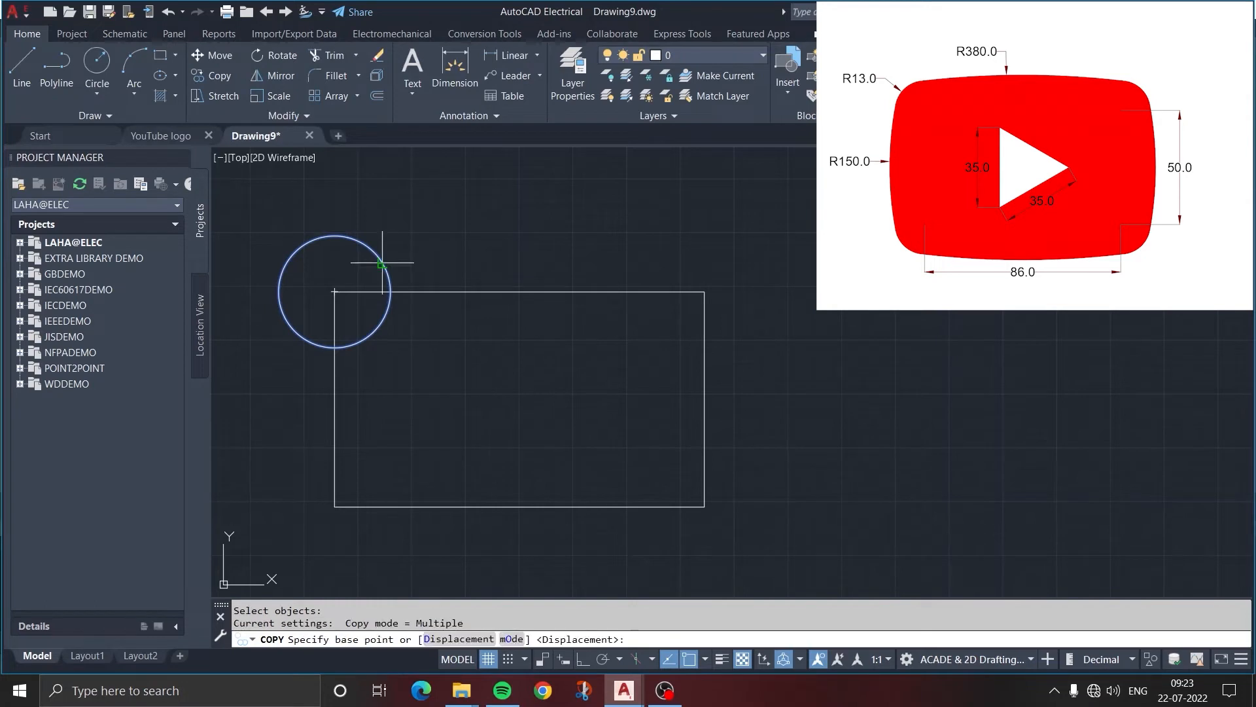
pyautogui.click(334, 292)
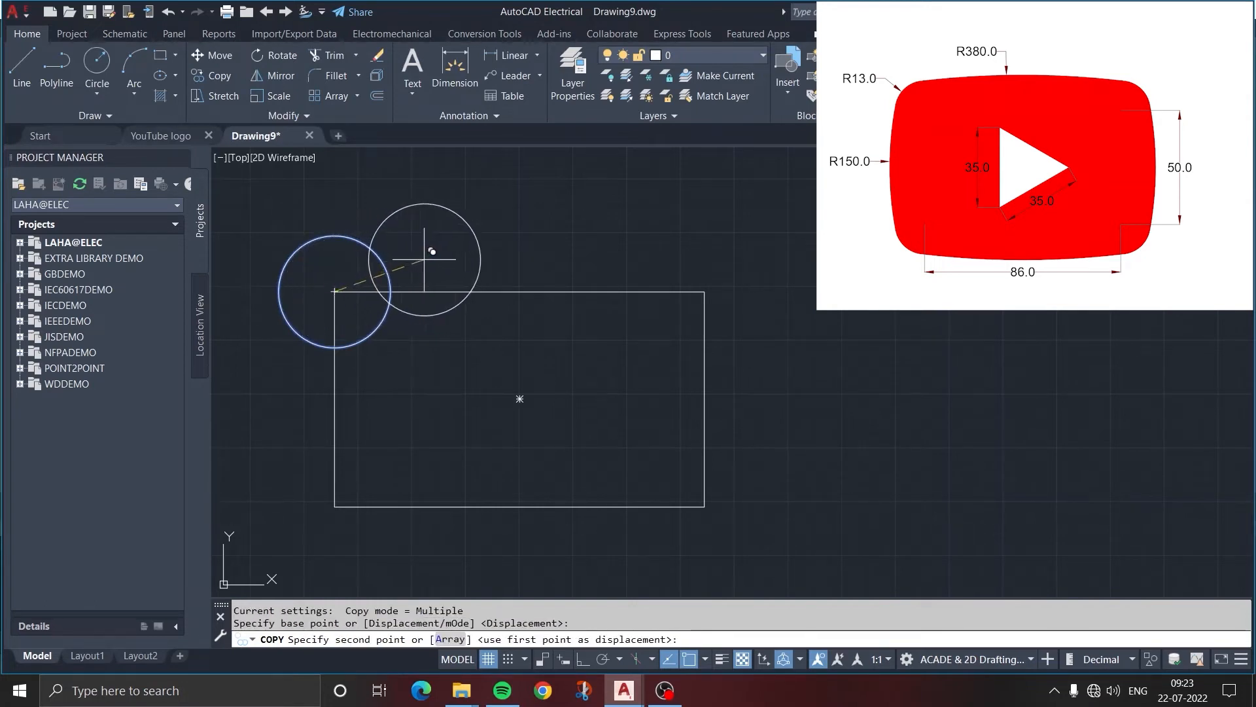
pyautogui.click(705, 291)
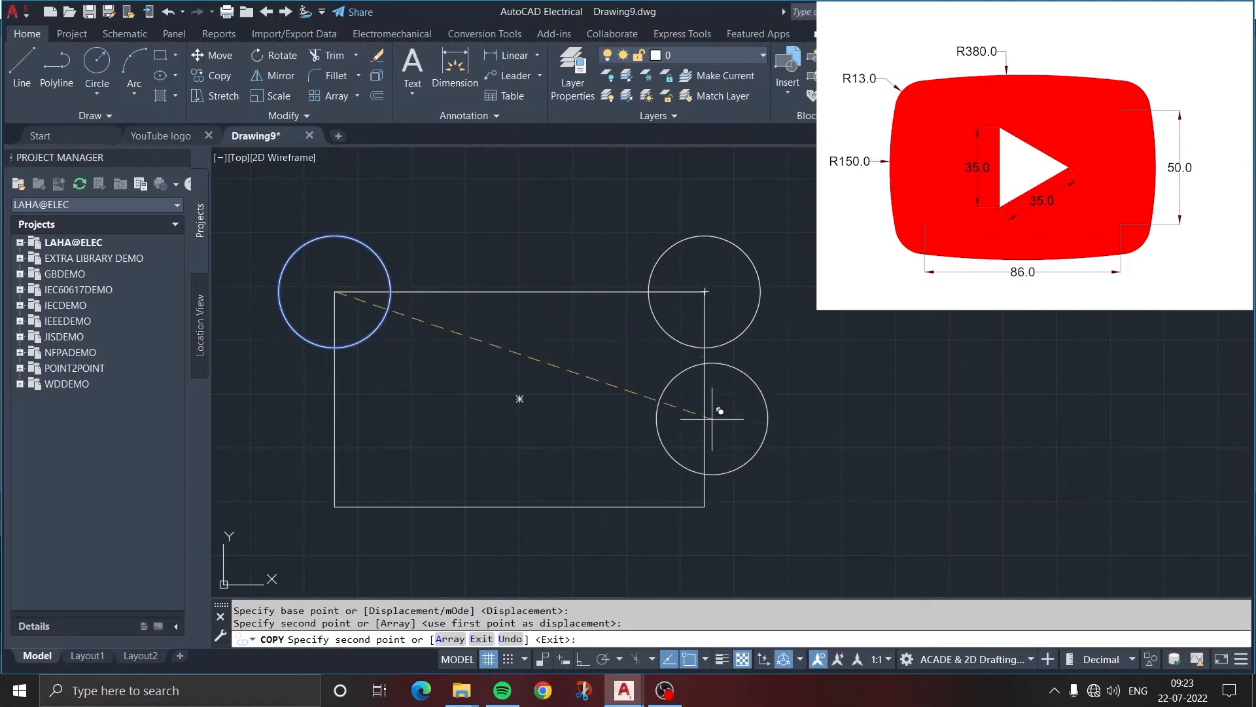
pyautogui.click(705, 503)
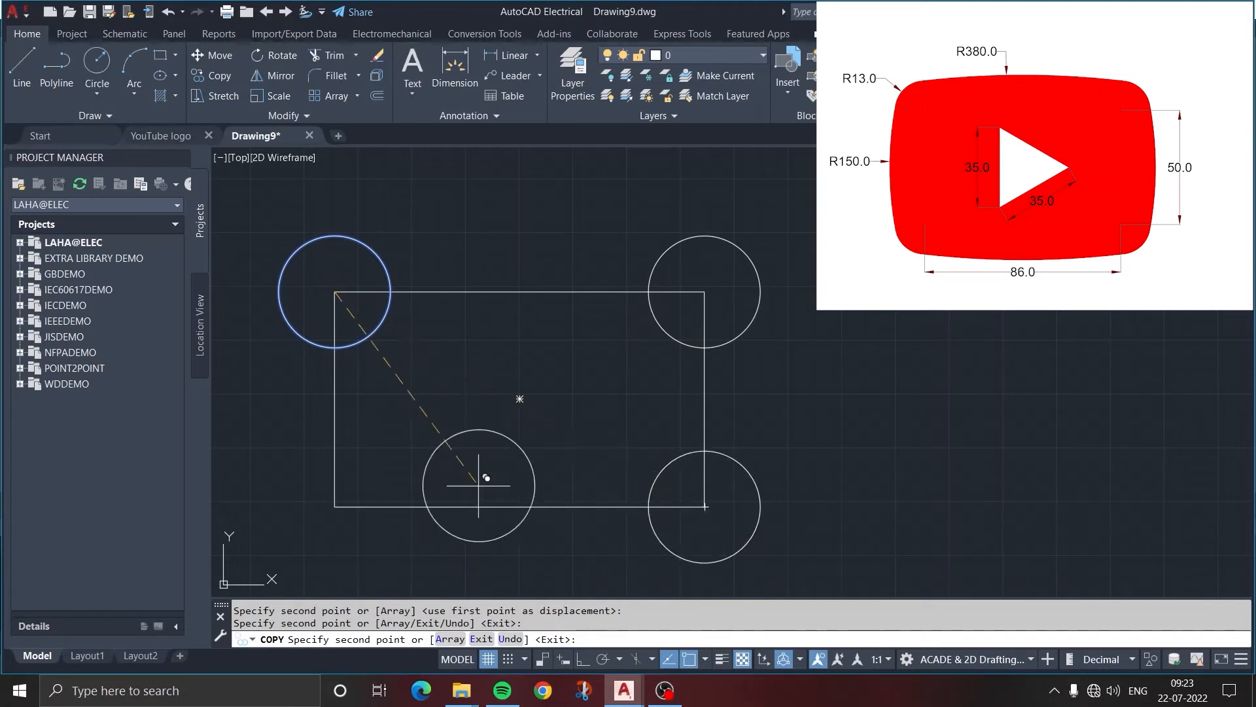
pyautogui.click(336, 506)
pyautogui.press('Escape')
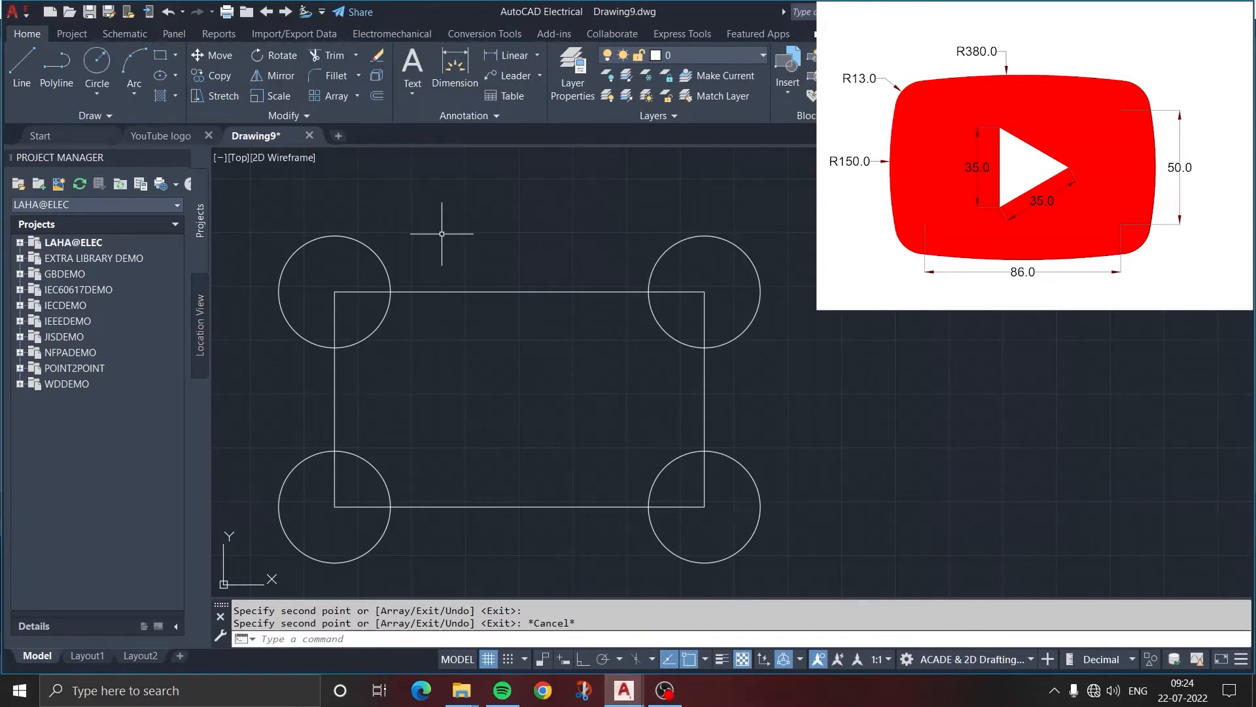
# Draw a circle of radius 380 tangent to the upper sides of the two upper corner circles.
pyautogui.click(86, 92)
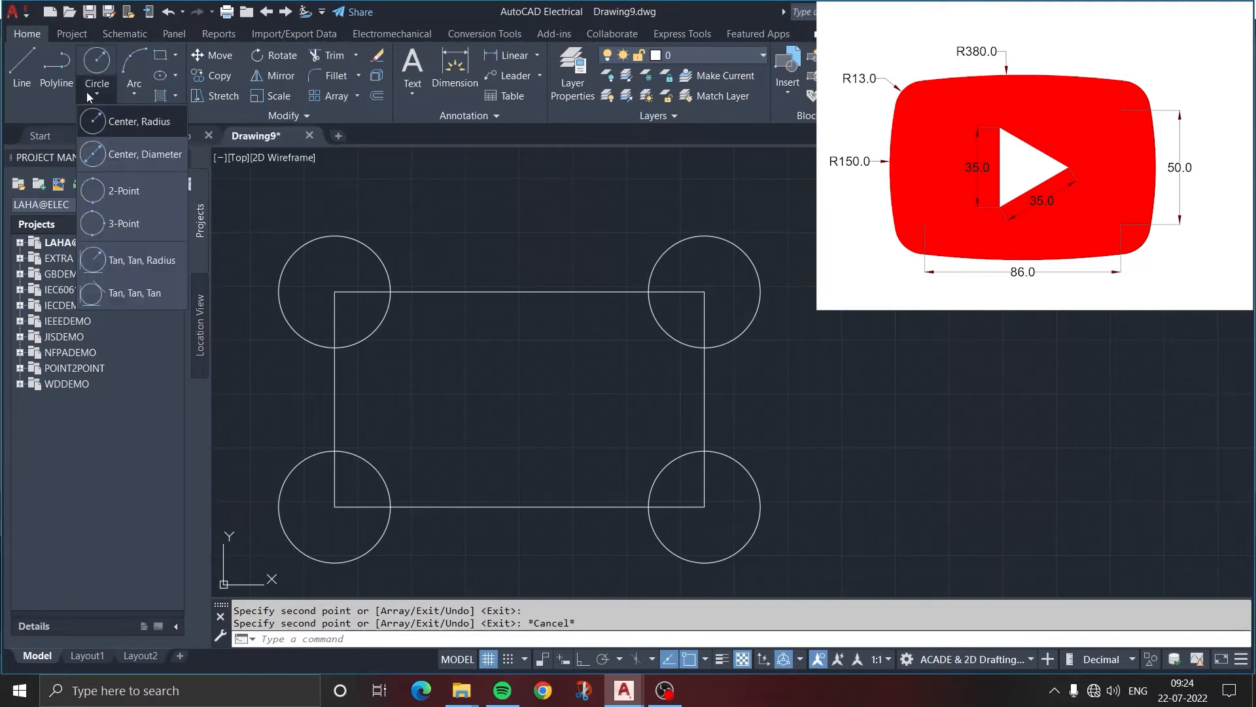
pyautogui.click(121, 261)
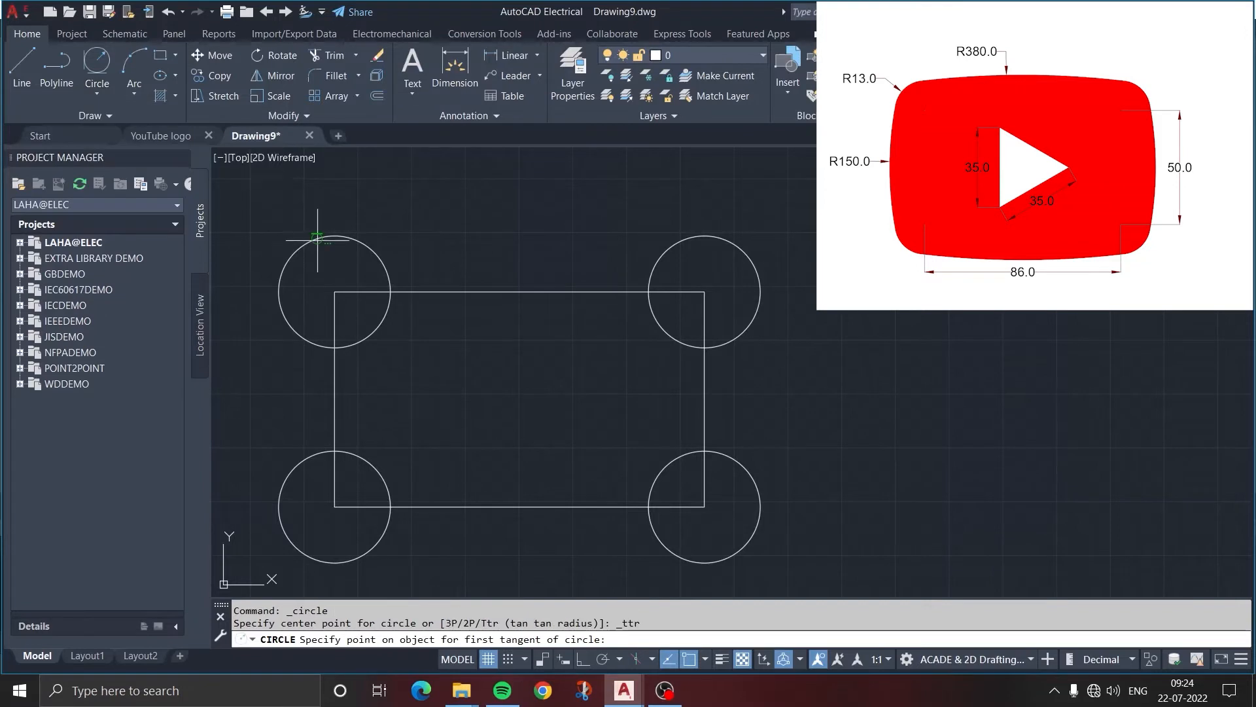
pyautogui.click(319, 237)
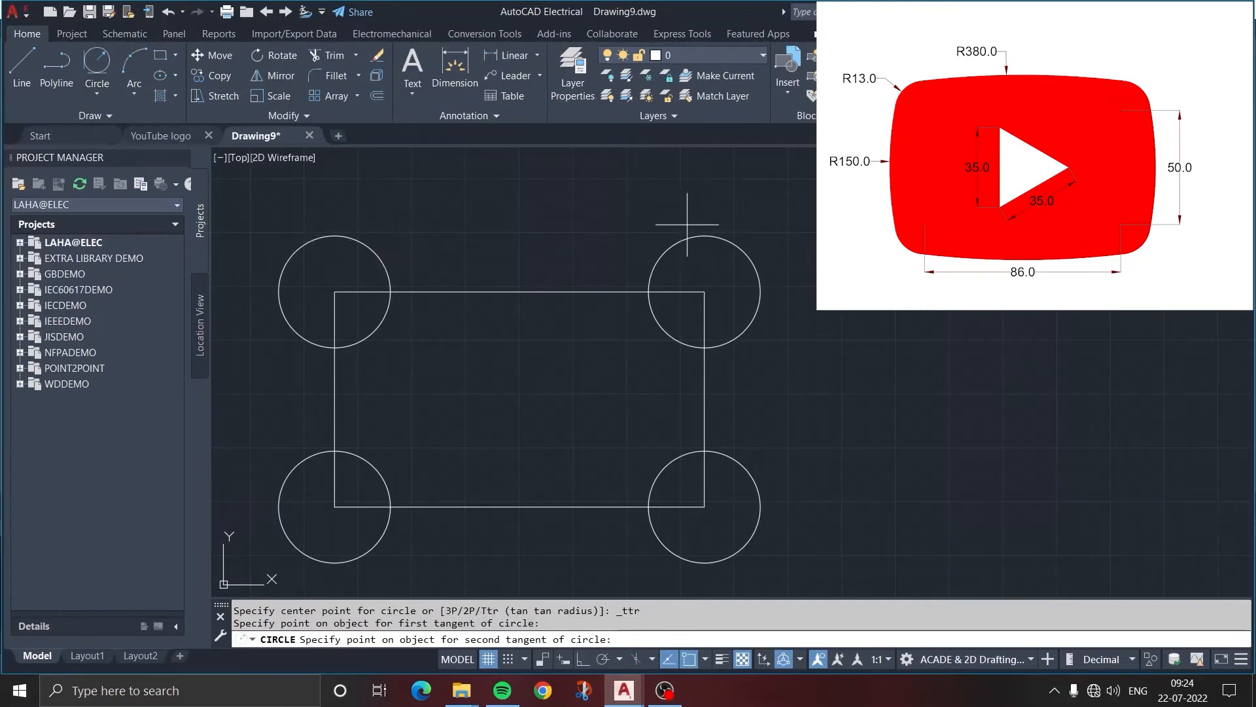
pyautogui.click(710, 236)
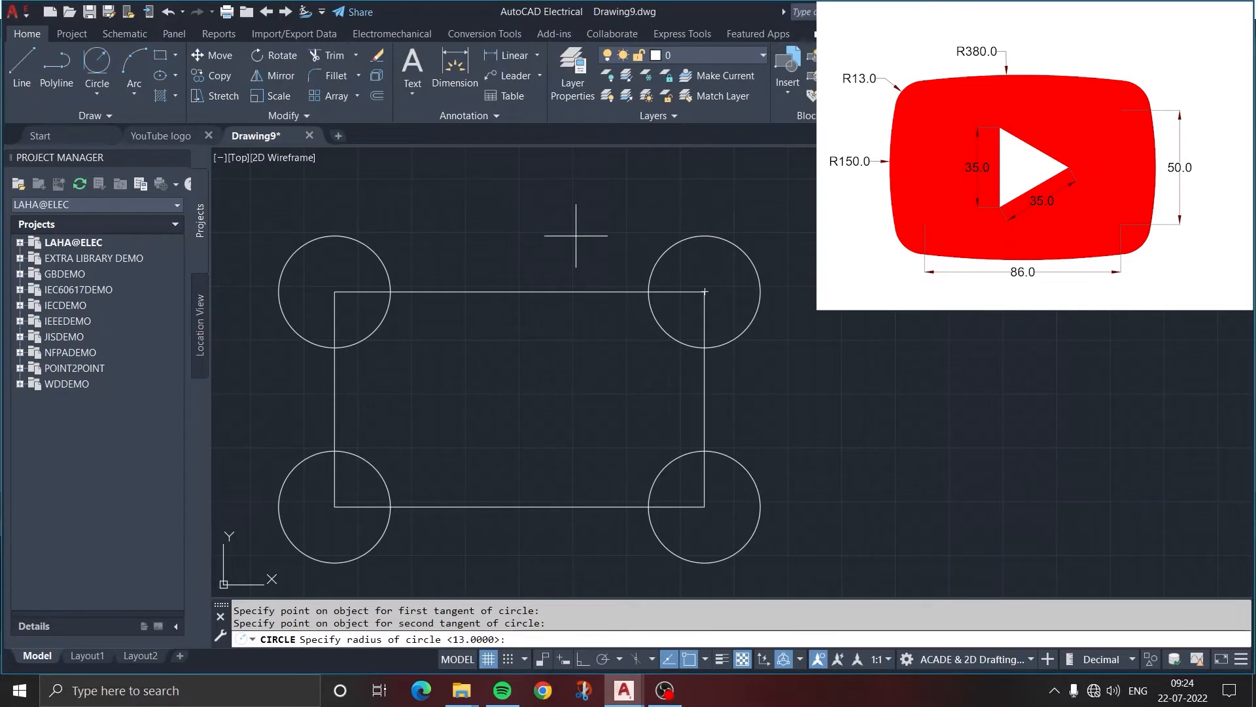
pyautogui.write('380')
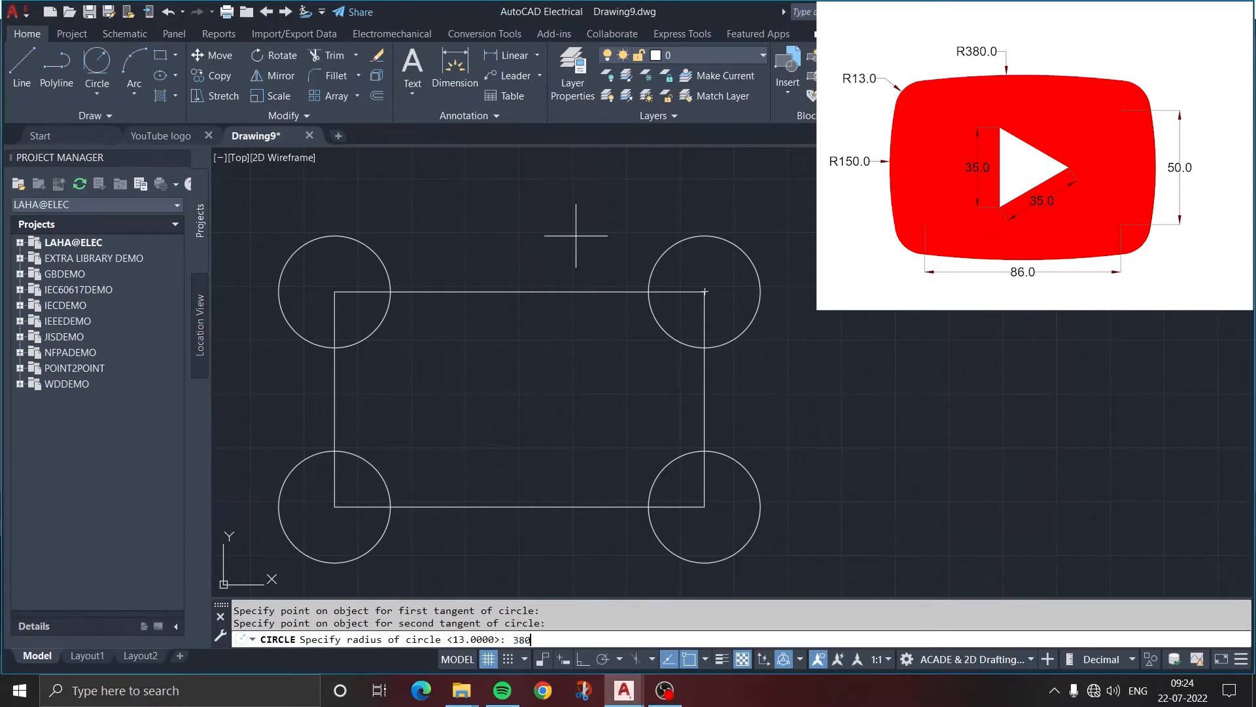
pyautogui.press('Return')
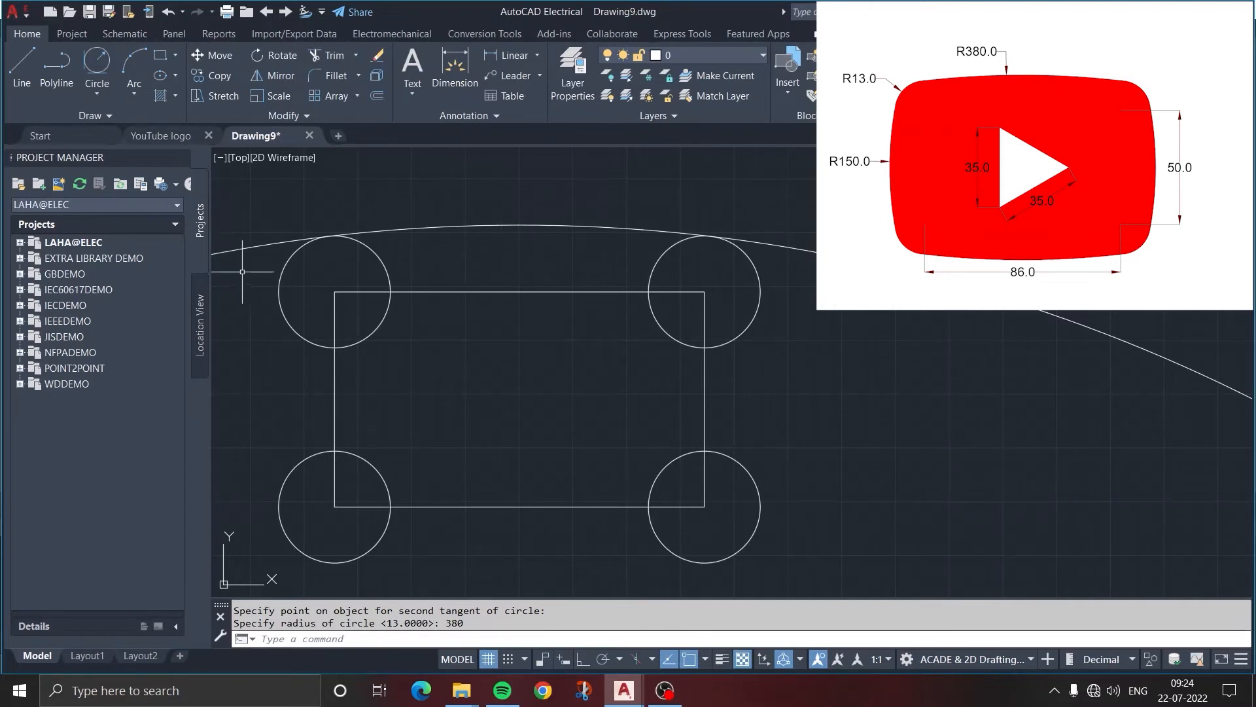
# Trim the large 380-radius circle to the arc bridging the two upper corner circles.
pyautogui.click(335, 57)
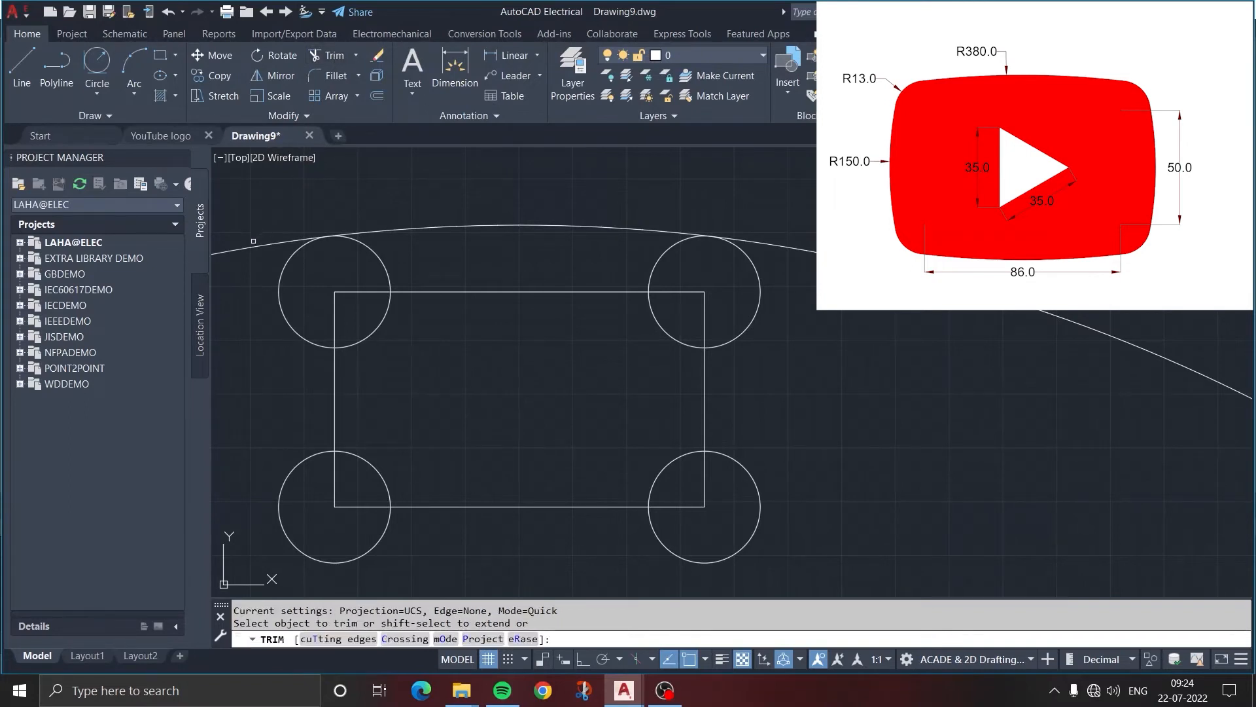
pyautogui.click(252, 242)
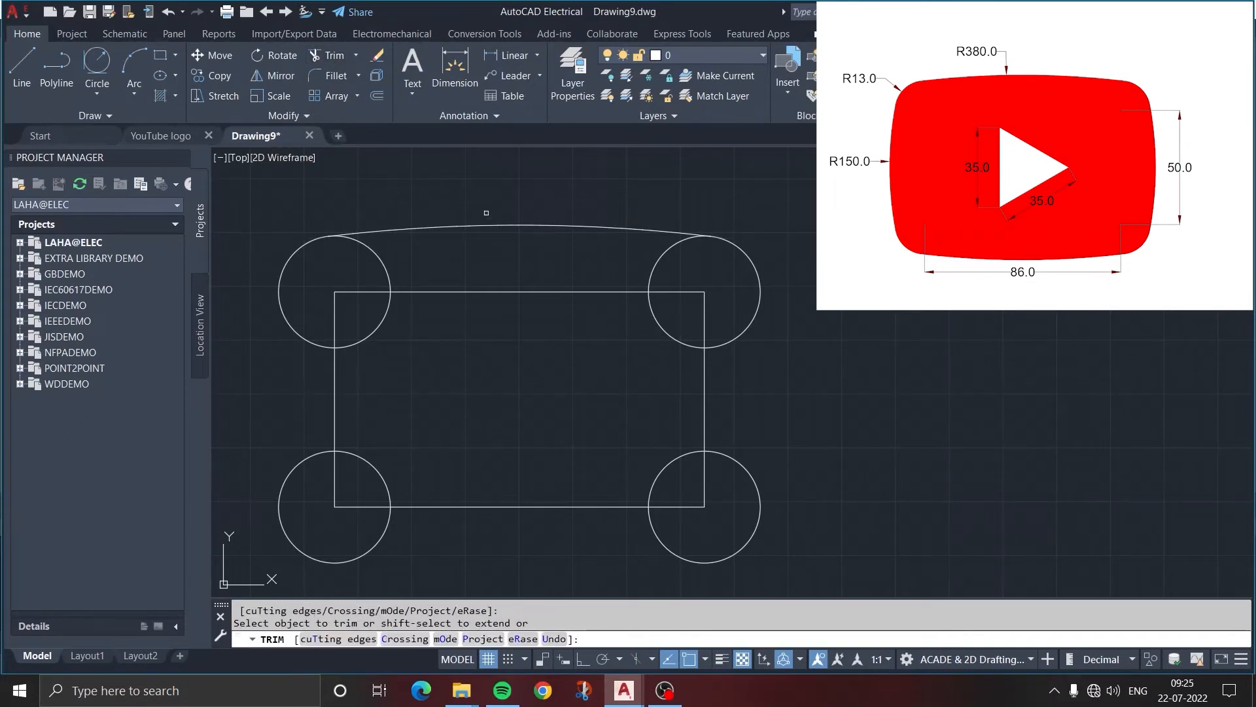
pyautogui.press('Escape')
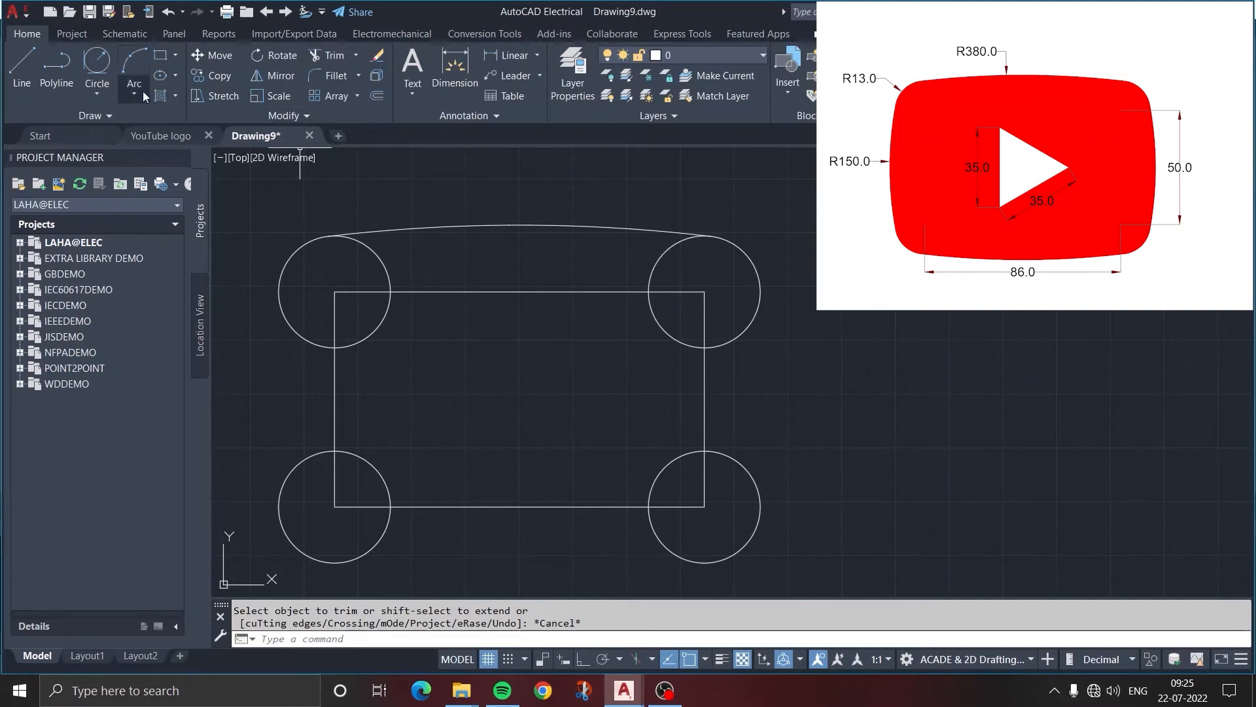
# Draw a circle of radius 150 tangent to the outer sides of the two right-hand corner circles.
pyautogui.click(97, 71)
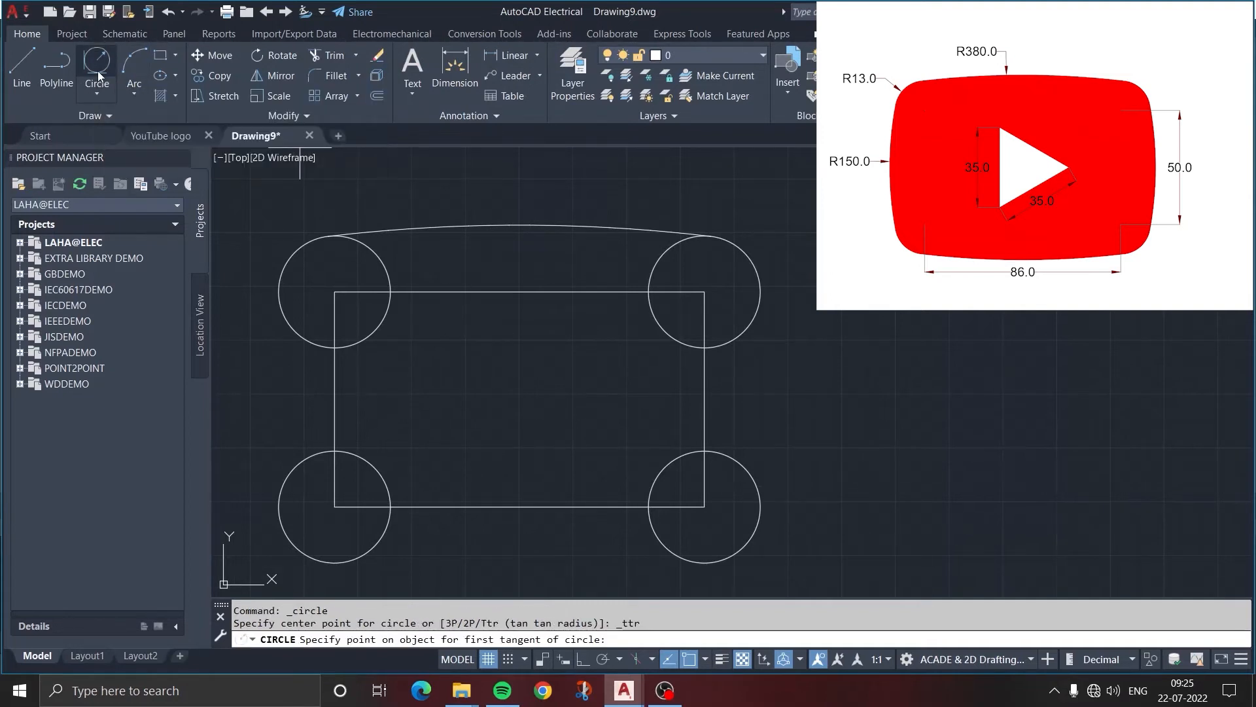
pyautogui.click(759, 286)
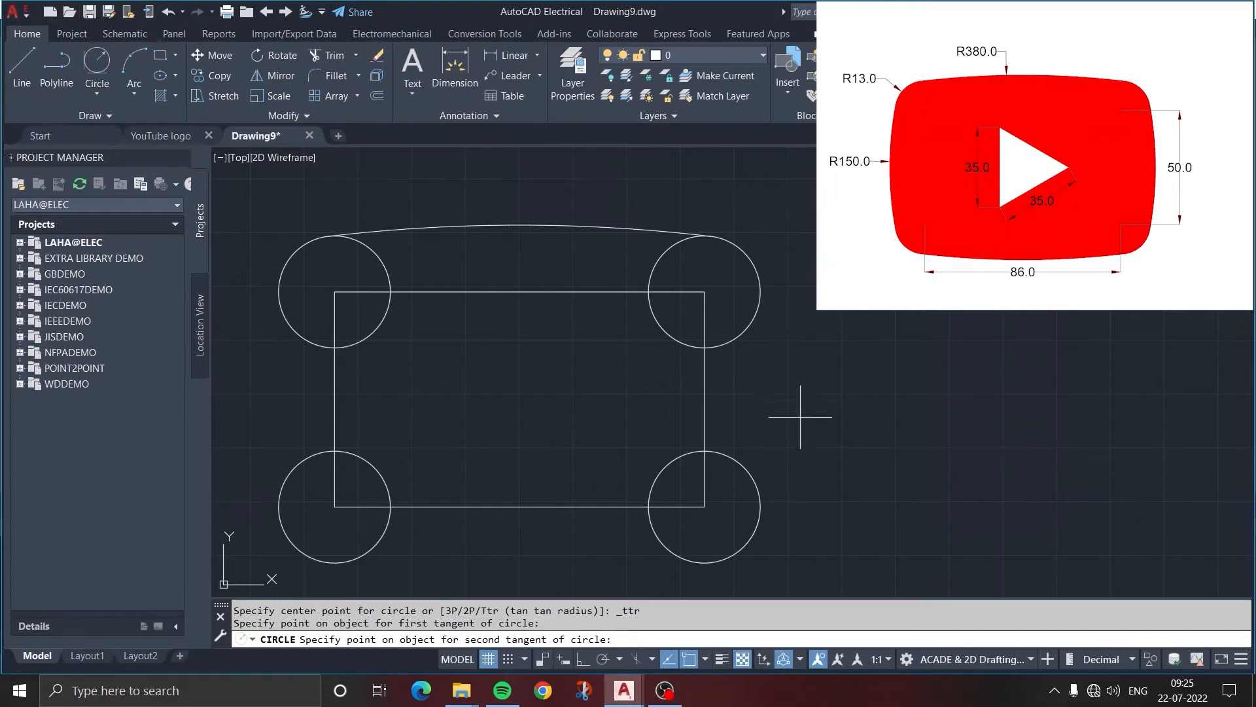
pyautogui.click(759, 514)
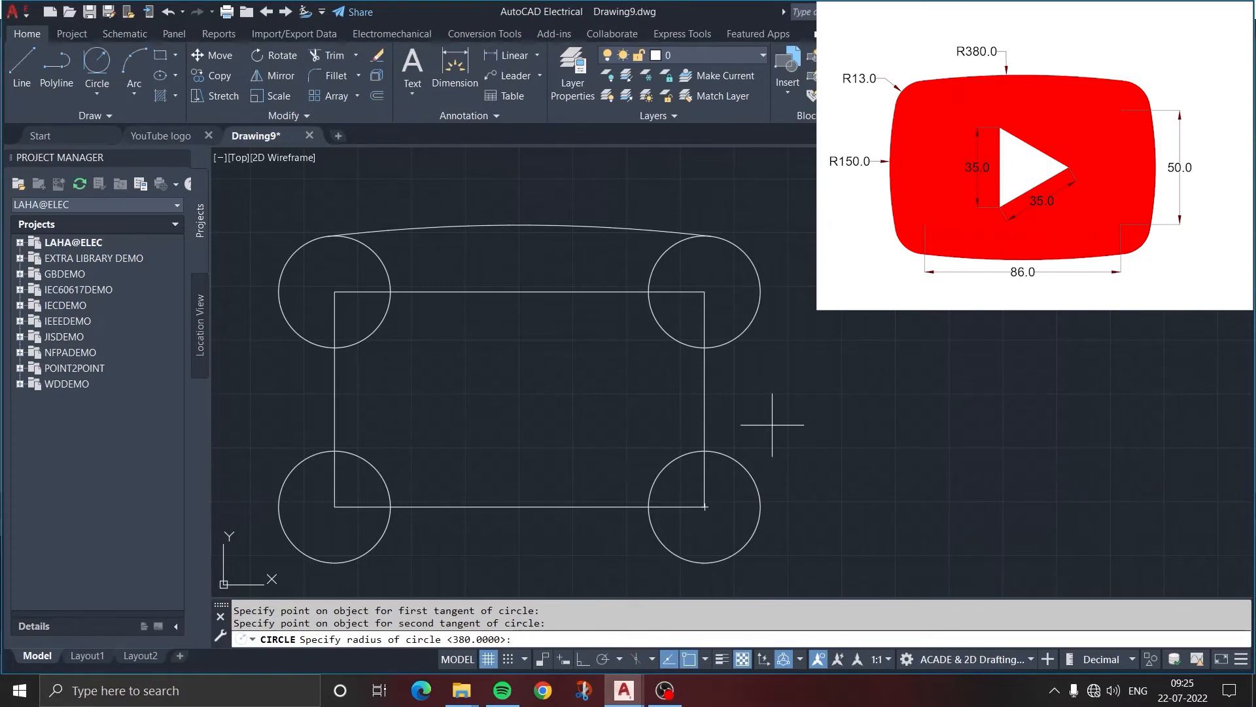
pyautogui.write('150')
pyautogui.press('Return')
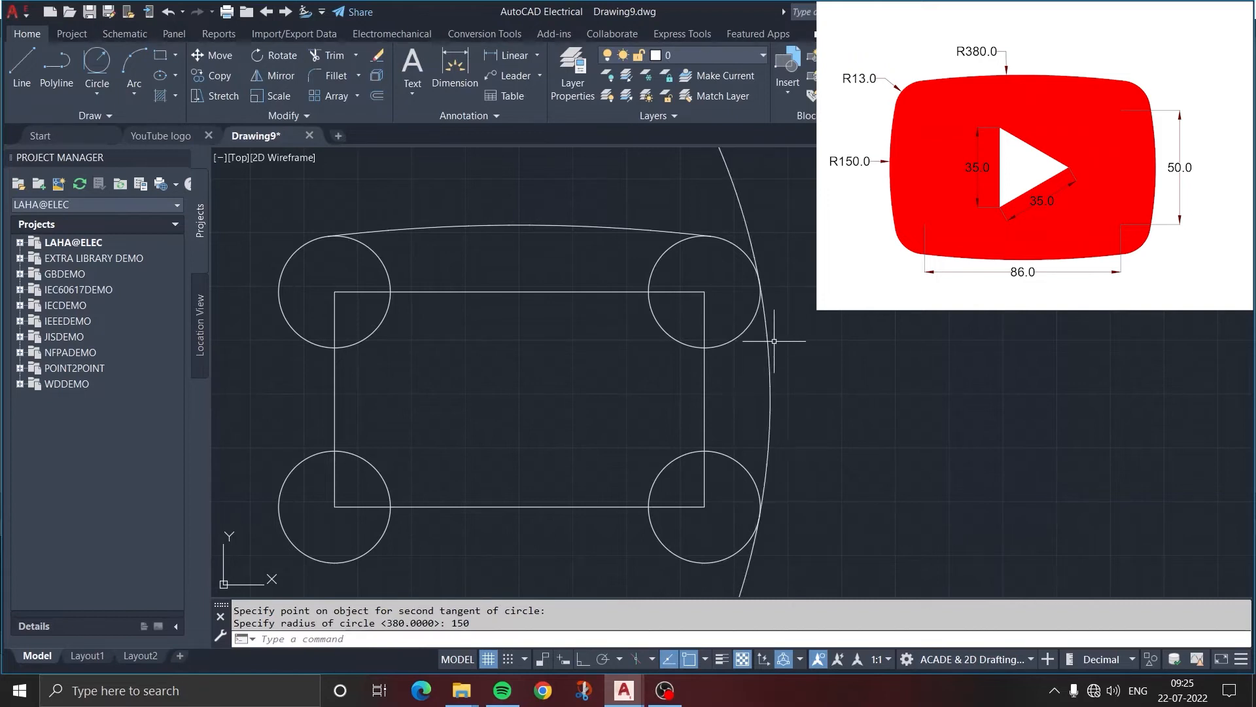
# Trim the 150-radius circle to the arc between the two right-hand corner circles.
pyautogui.click(333, 57)
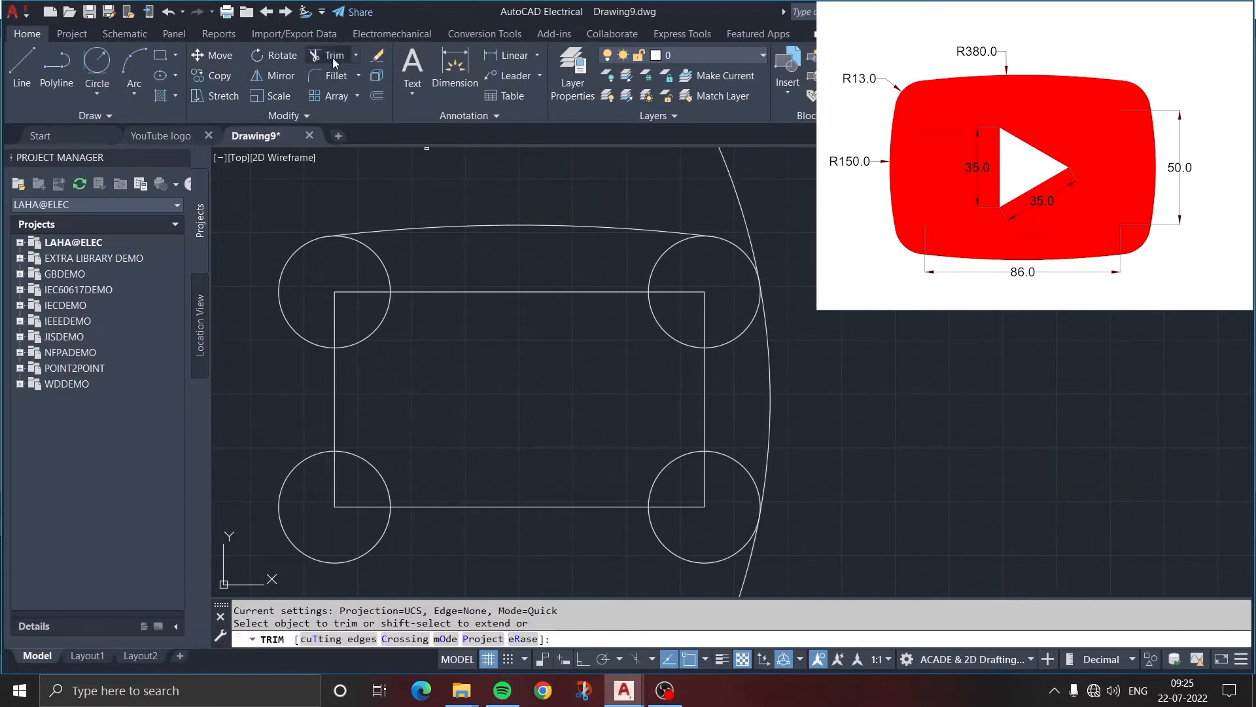
pyautogui.click(740, 201)
pyautogui.press('Escape')
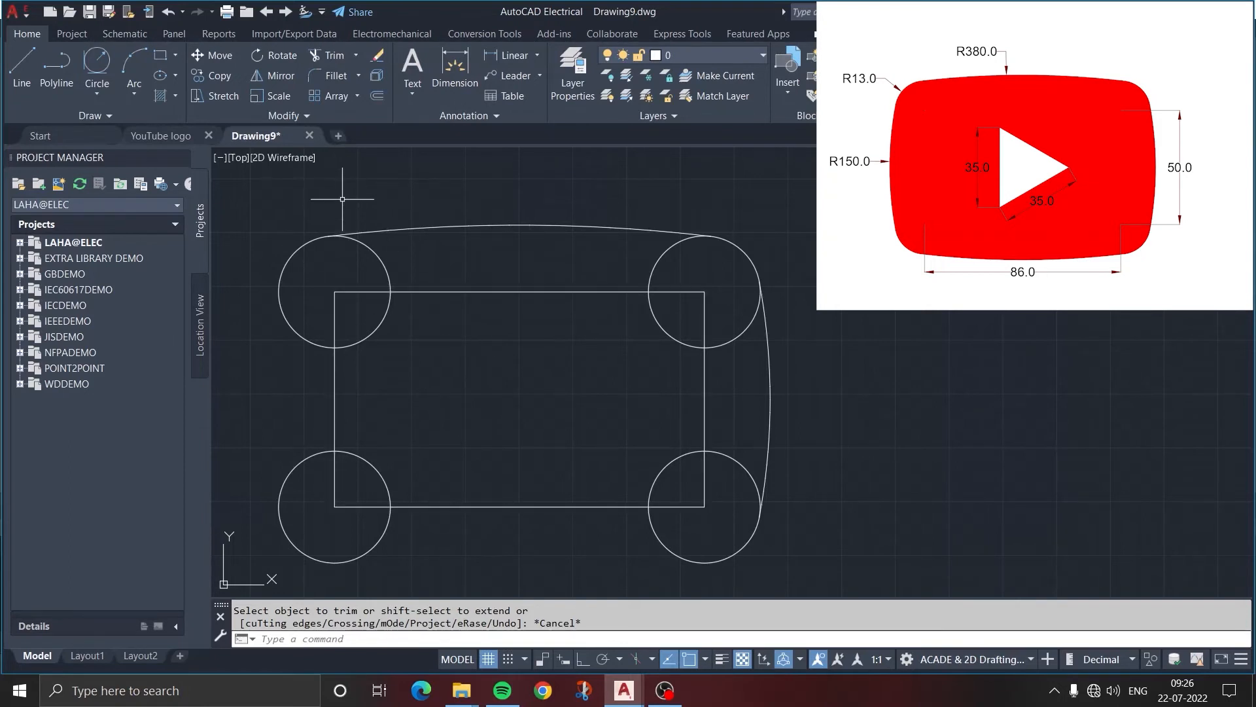
# Mirror the upper arc across the rectangle's horizontal centreline, keeping the source arc.
pyautogui.write('MI')
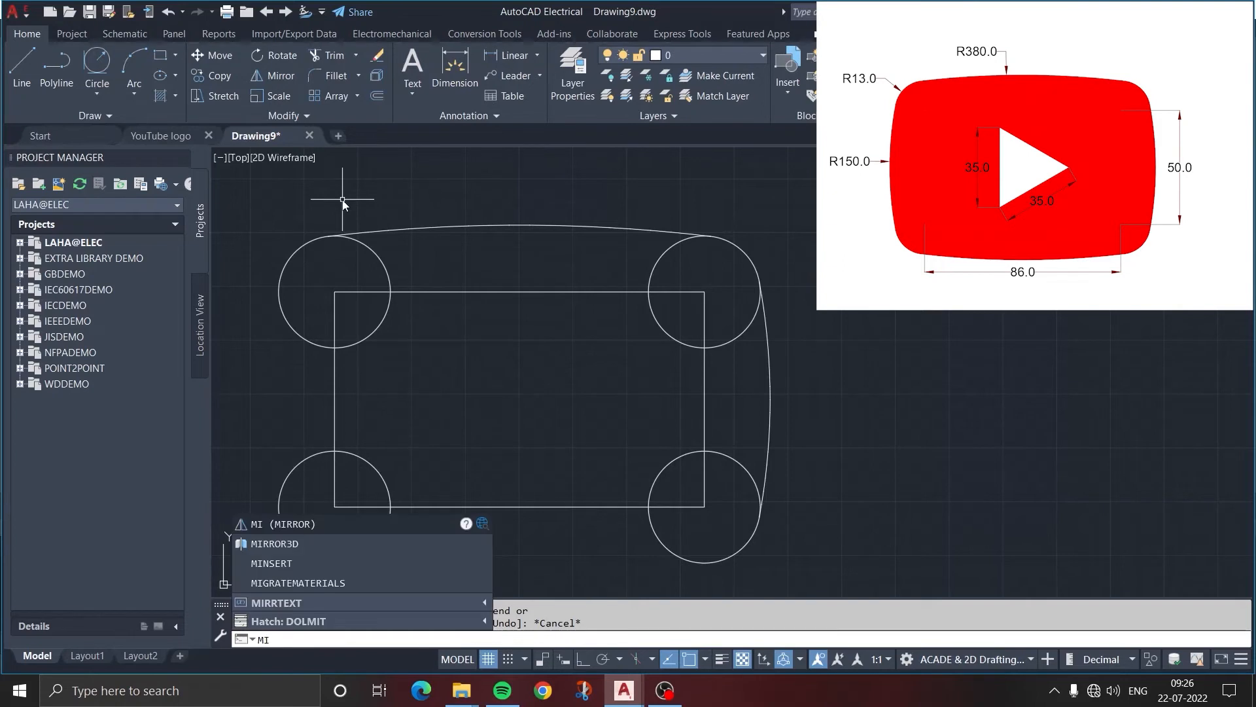
pyautogui.press('Return')
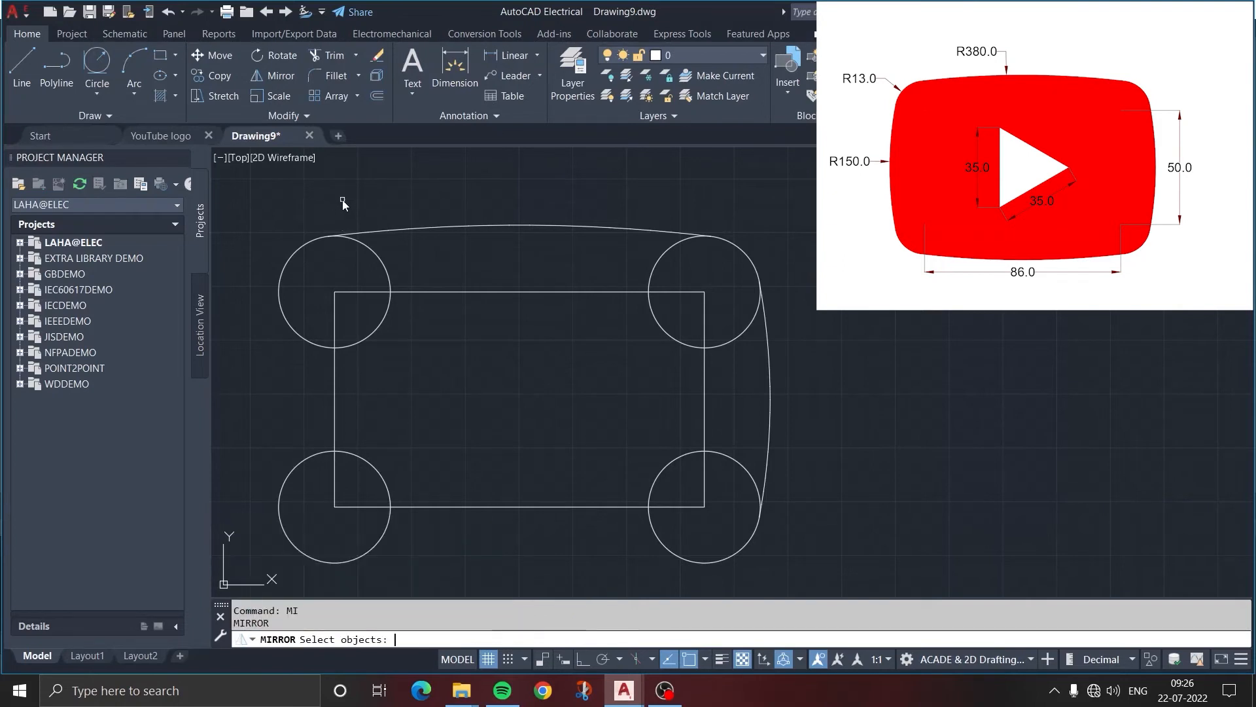
pyautogui.click(392, 230)
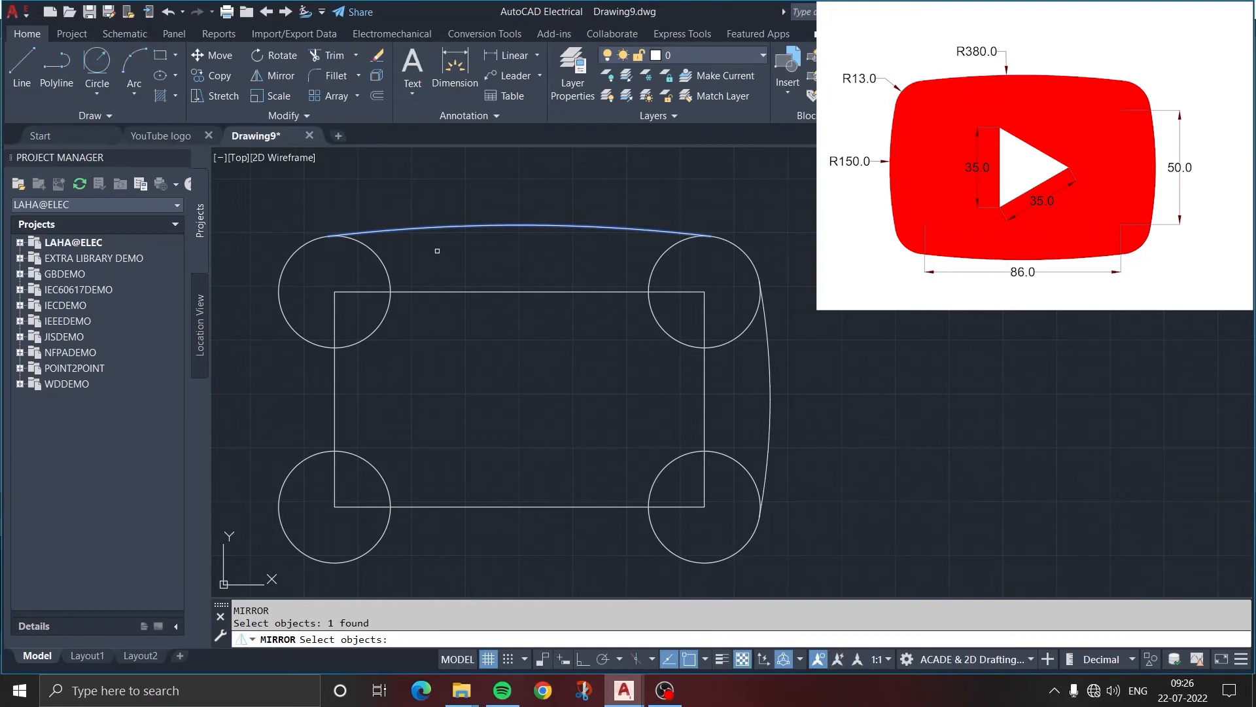
pyautogui.press('Return')
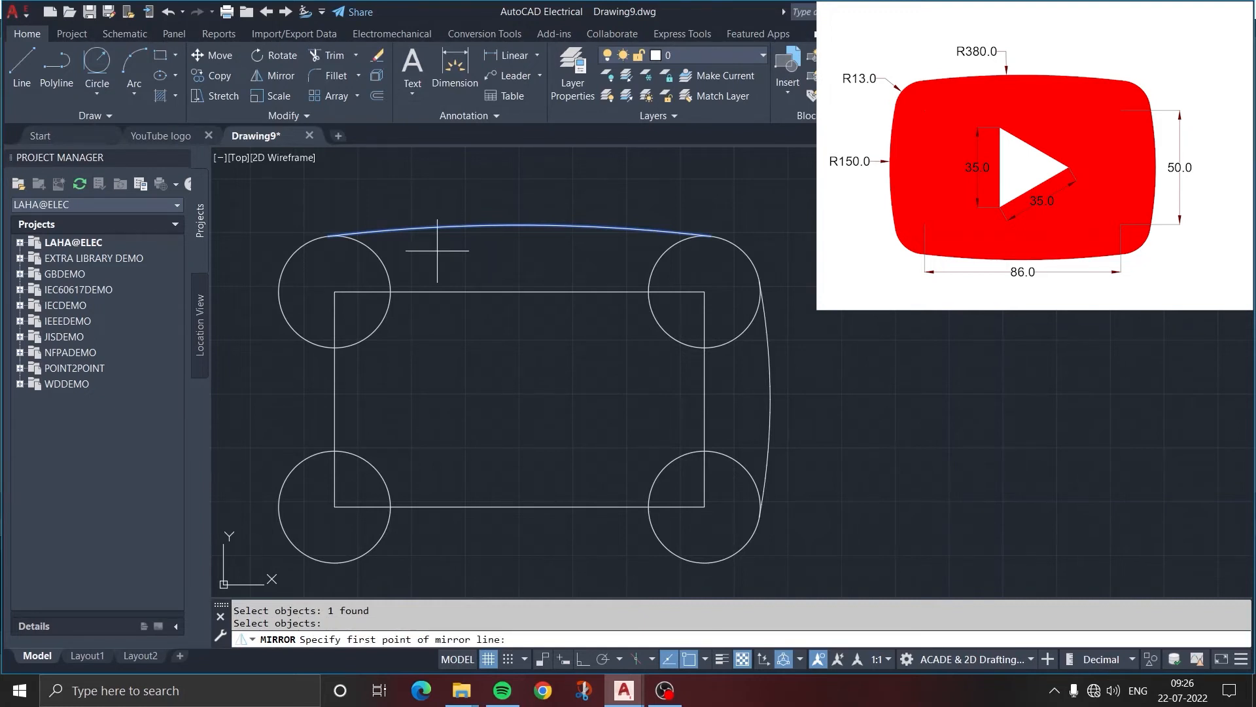
pyautogui.click(520, 400)
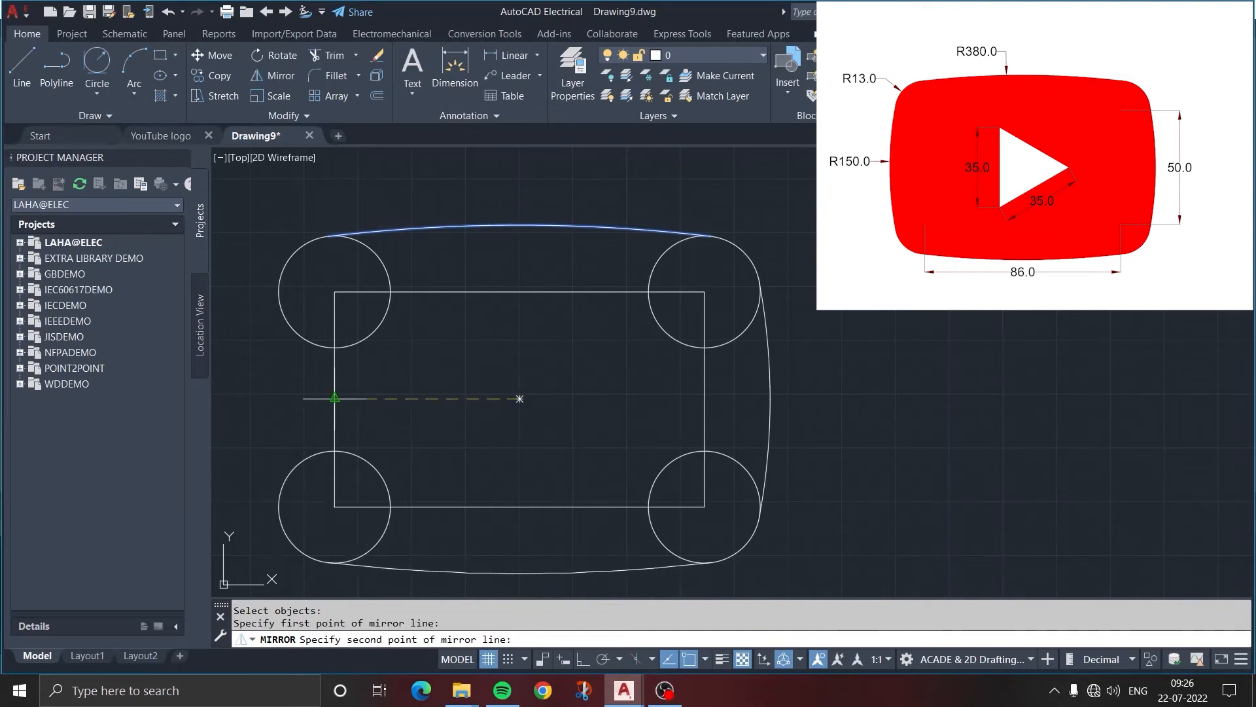
pyautogui.click(335, 398)
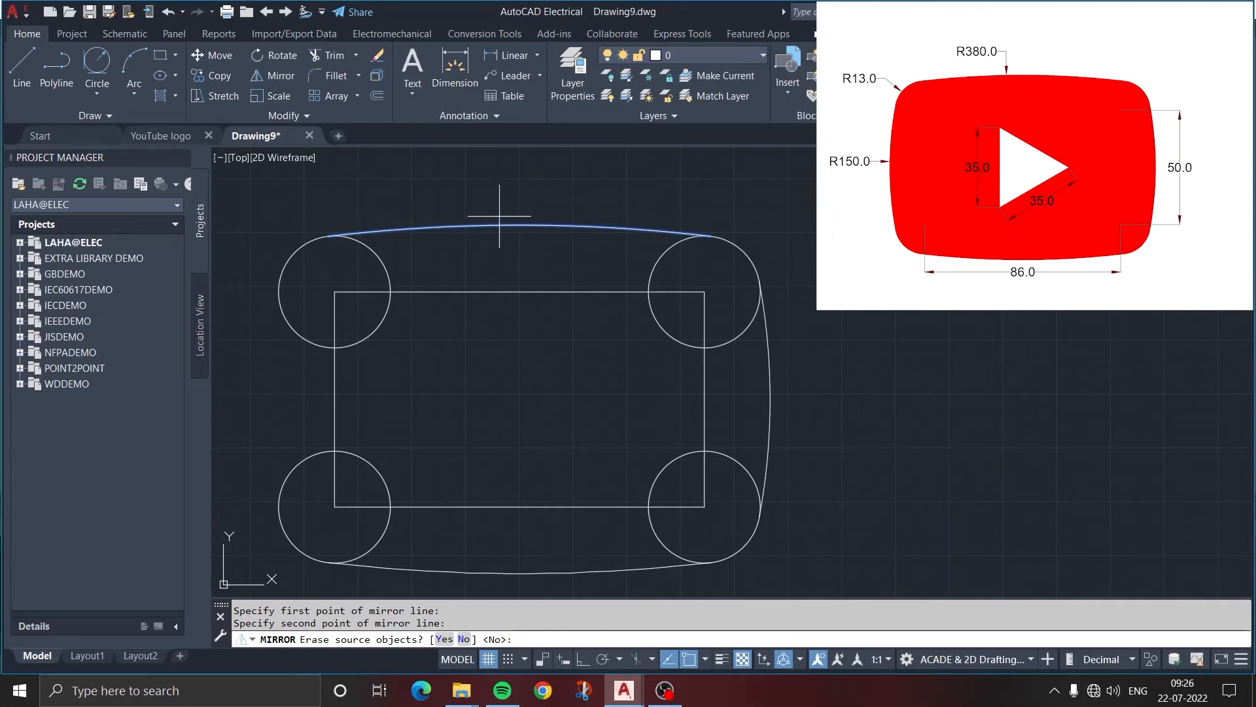
pyautogui.press('Return')
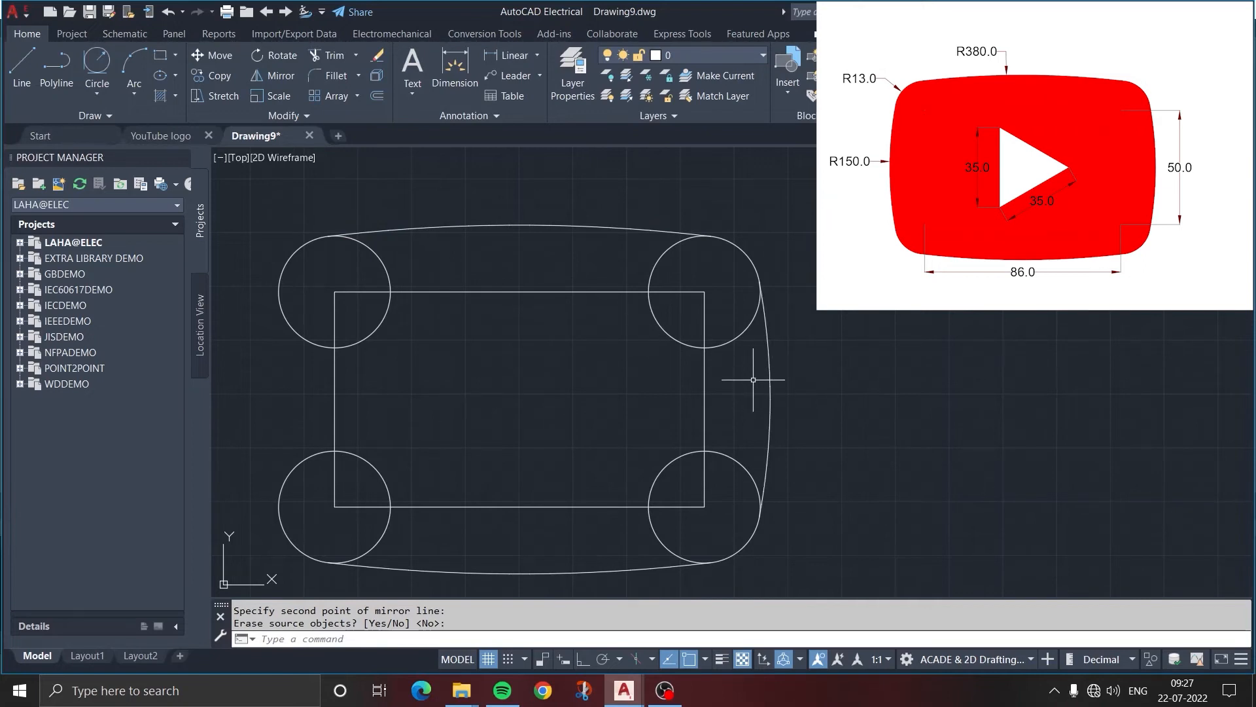
# Mirror the right-hand arc across the rectangle's vertical centreline, keeping the source arc.
pyautogui.click(288, 80)
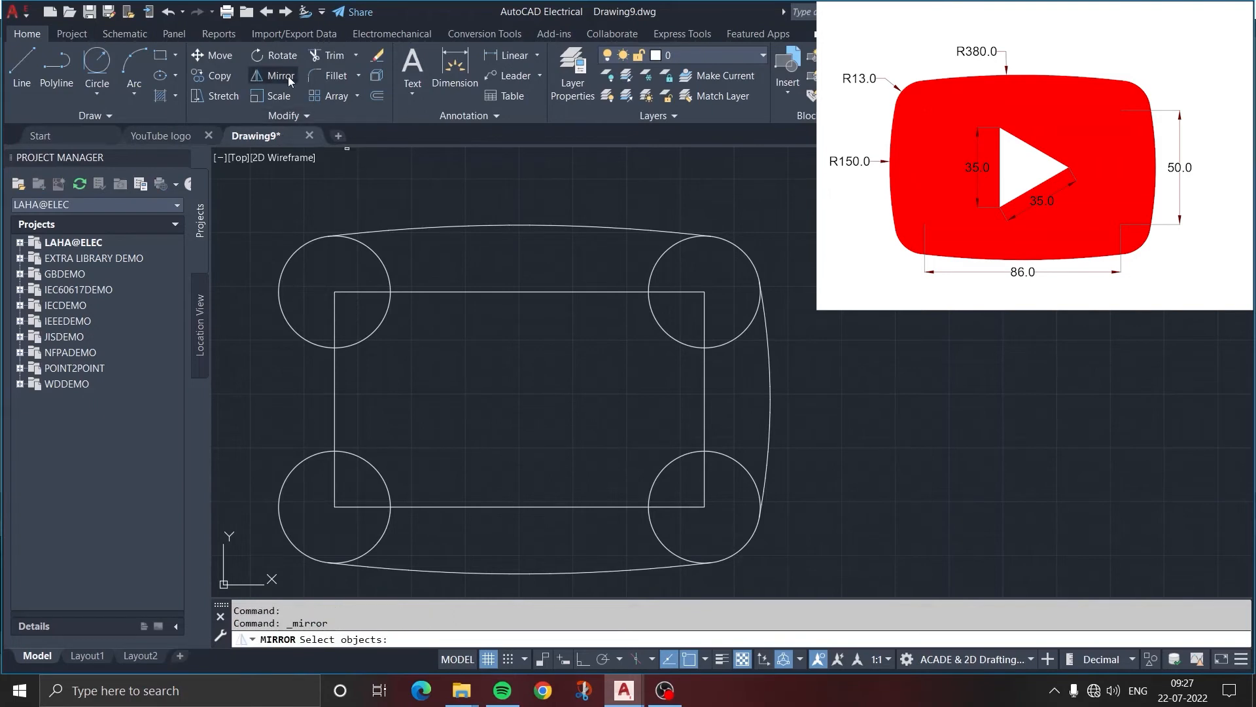
pyautogui.click(770, 393)
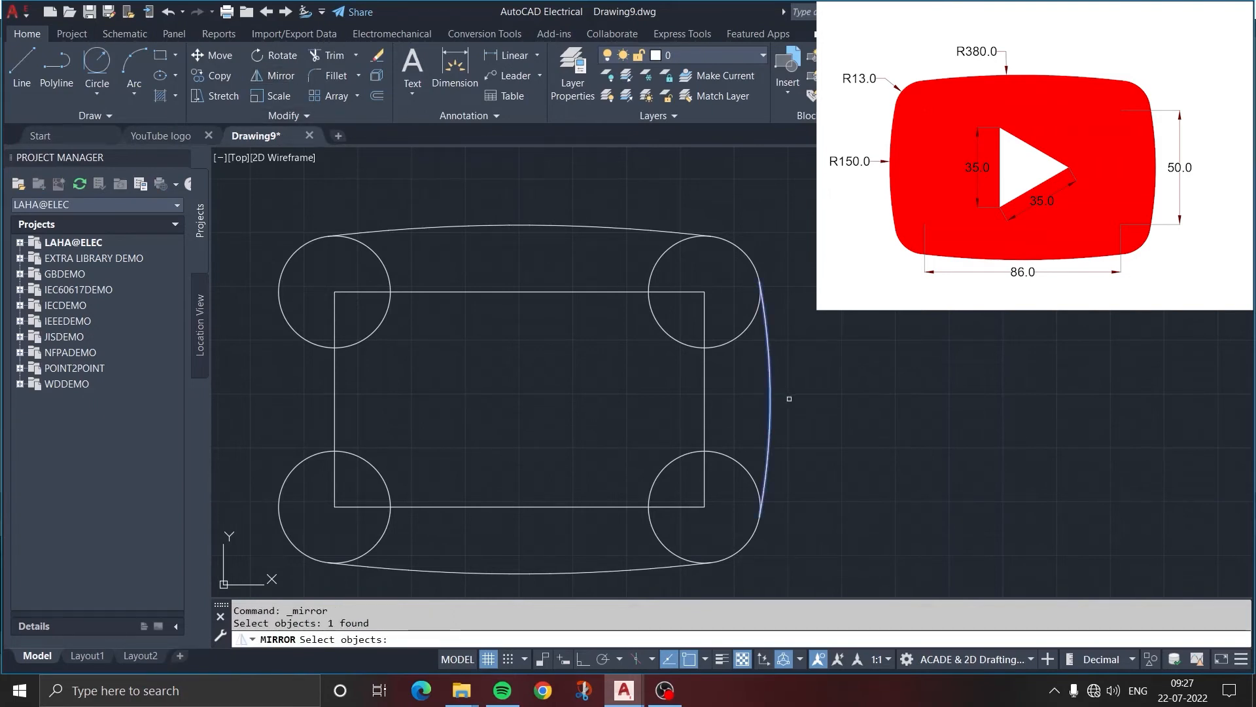
pyautogui.press('Return')
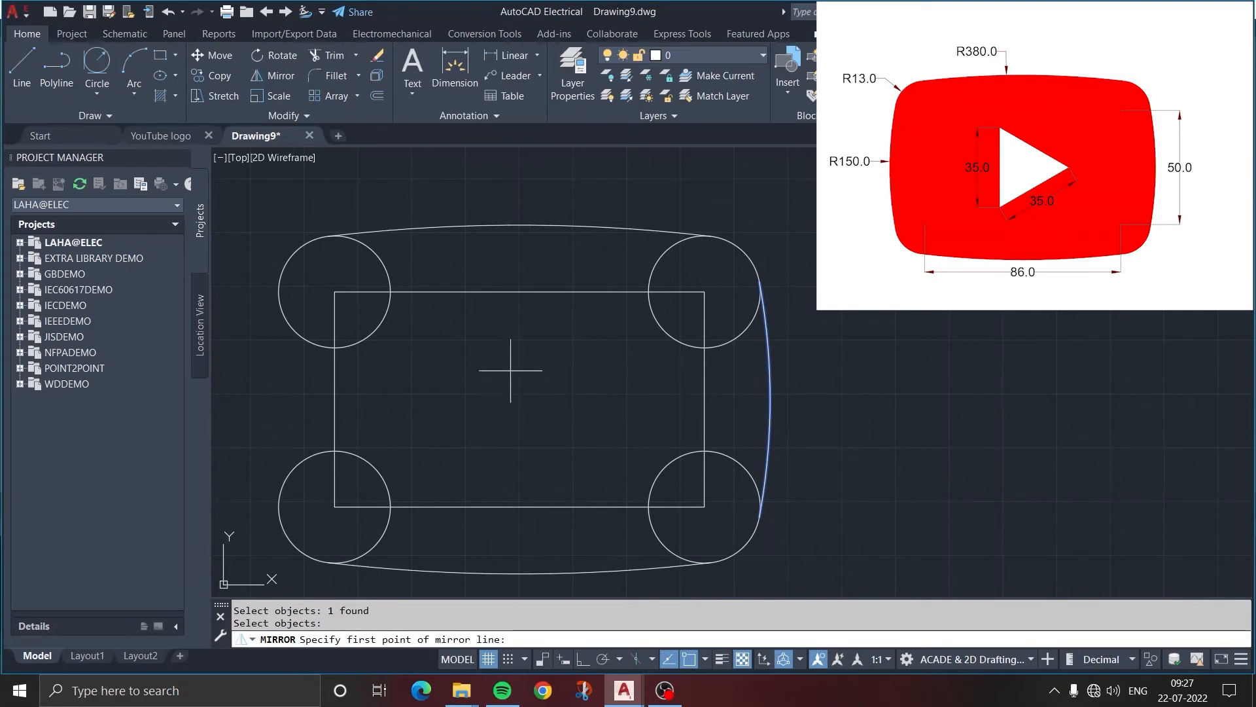
pyautogui.click(520, 398)
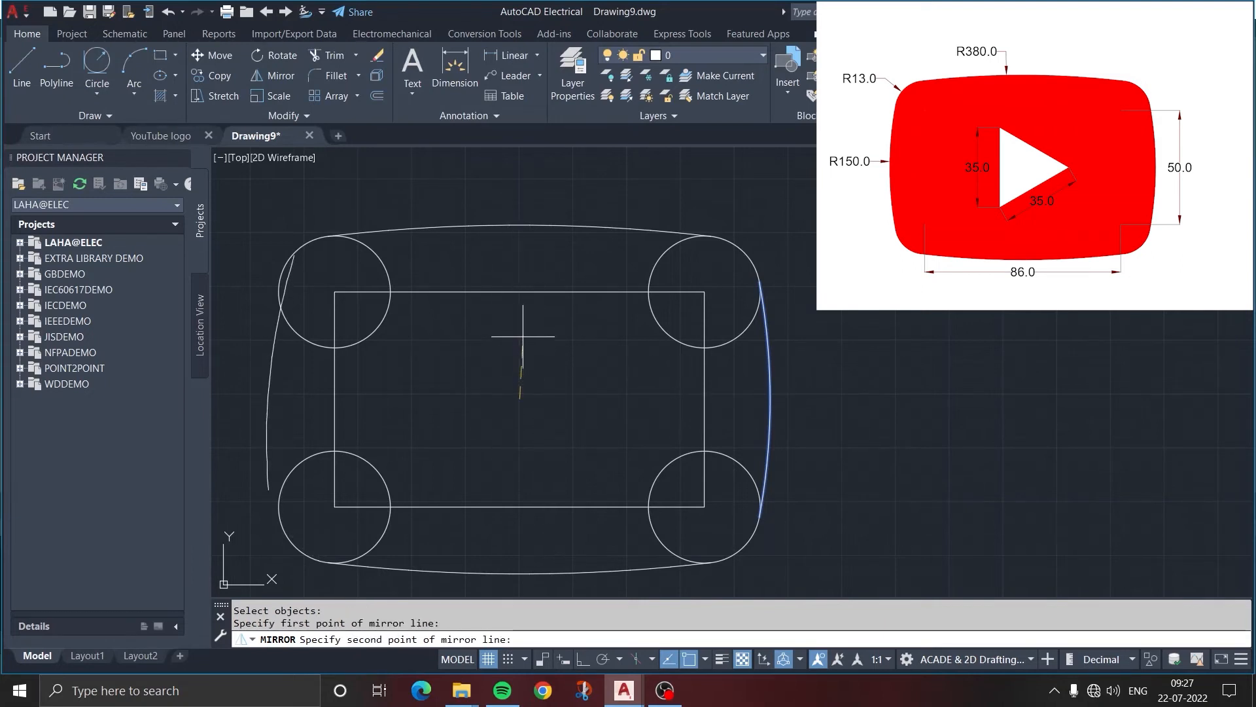
pyautogui.click(519, 289)
pyautogui.press('Return')
pyautogui.scroll(-2, 529, 291)
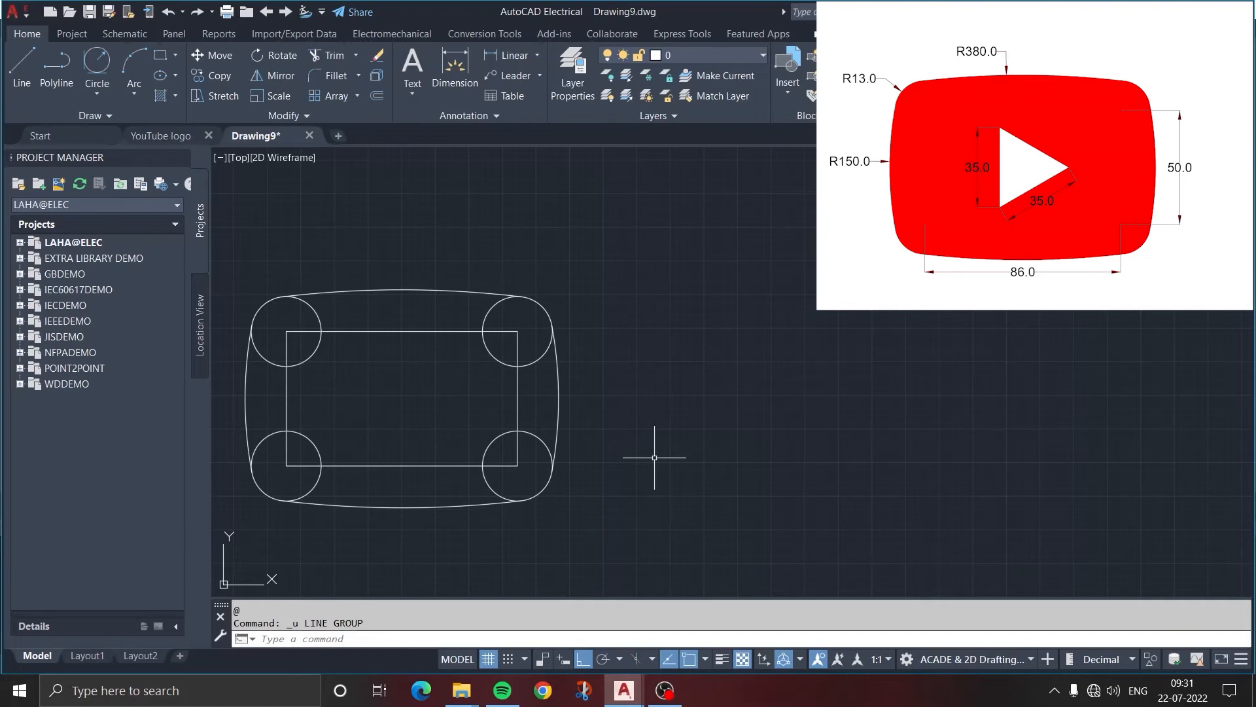
pyautogui.click(23, 82)
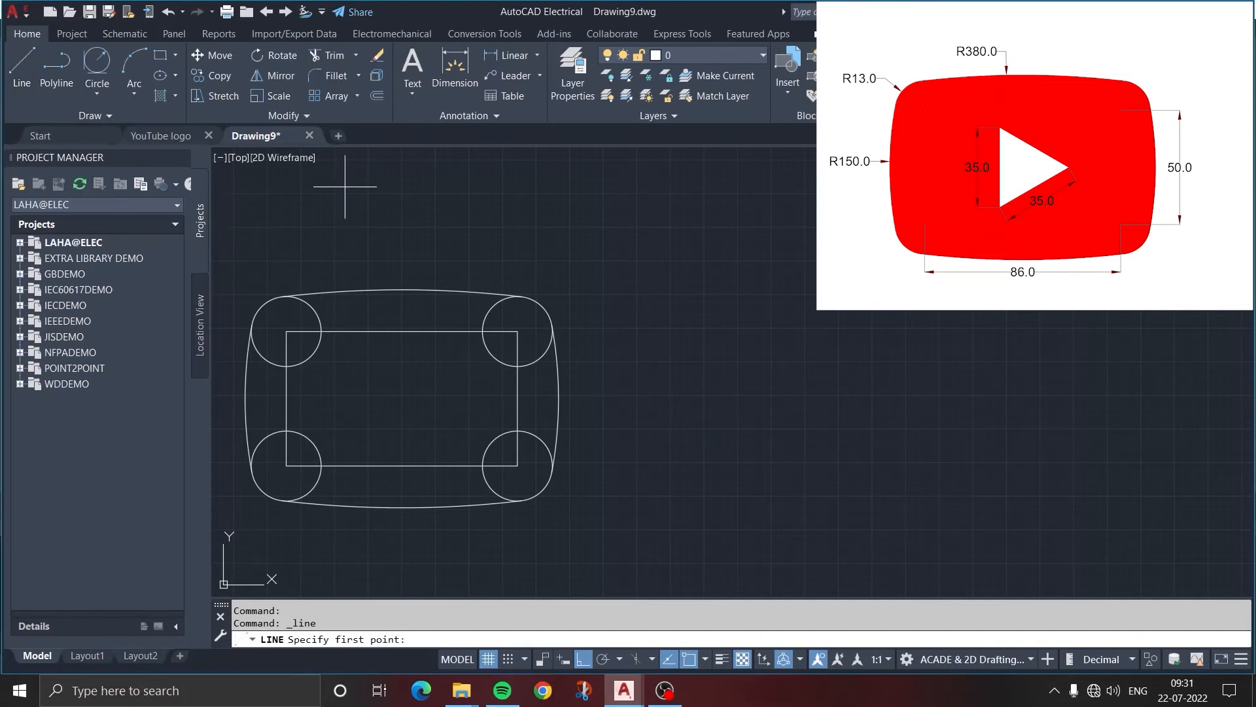
pyautogui.click(632, 434)
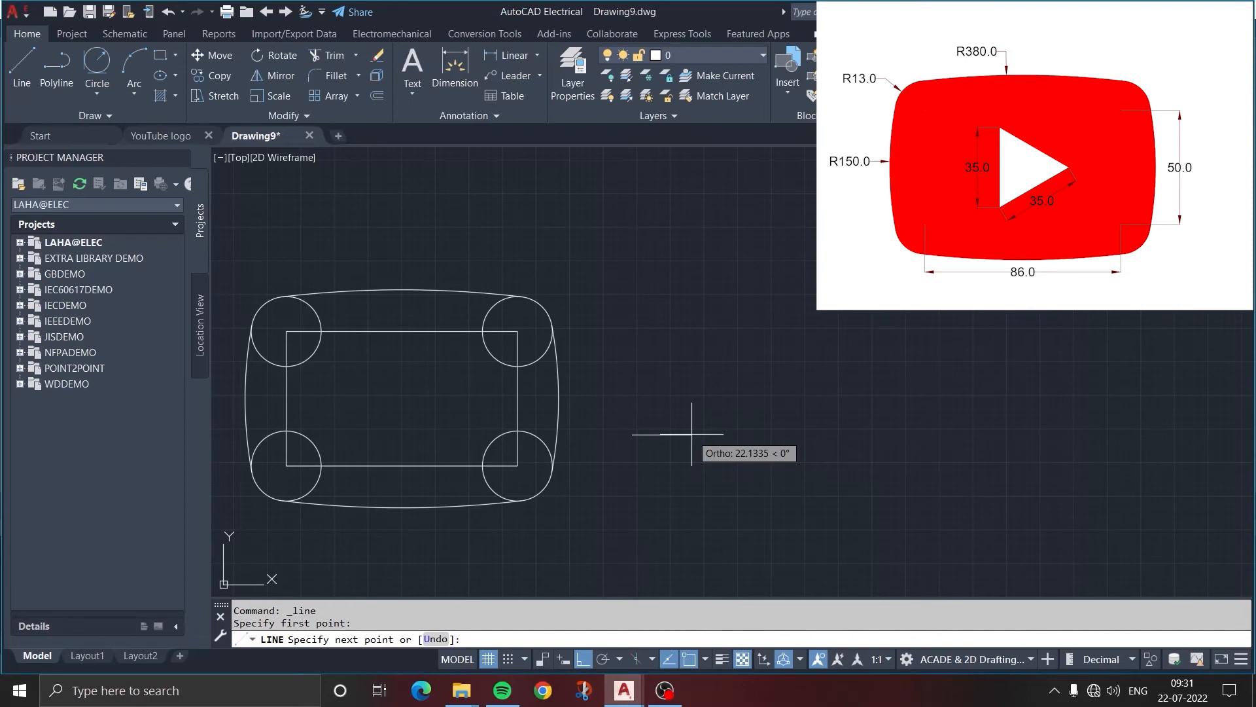
pyautogui.write('35')
pyautogui.press('Return')
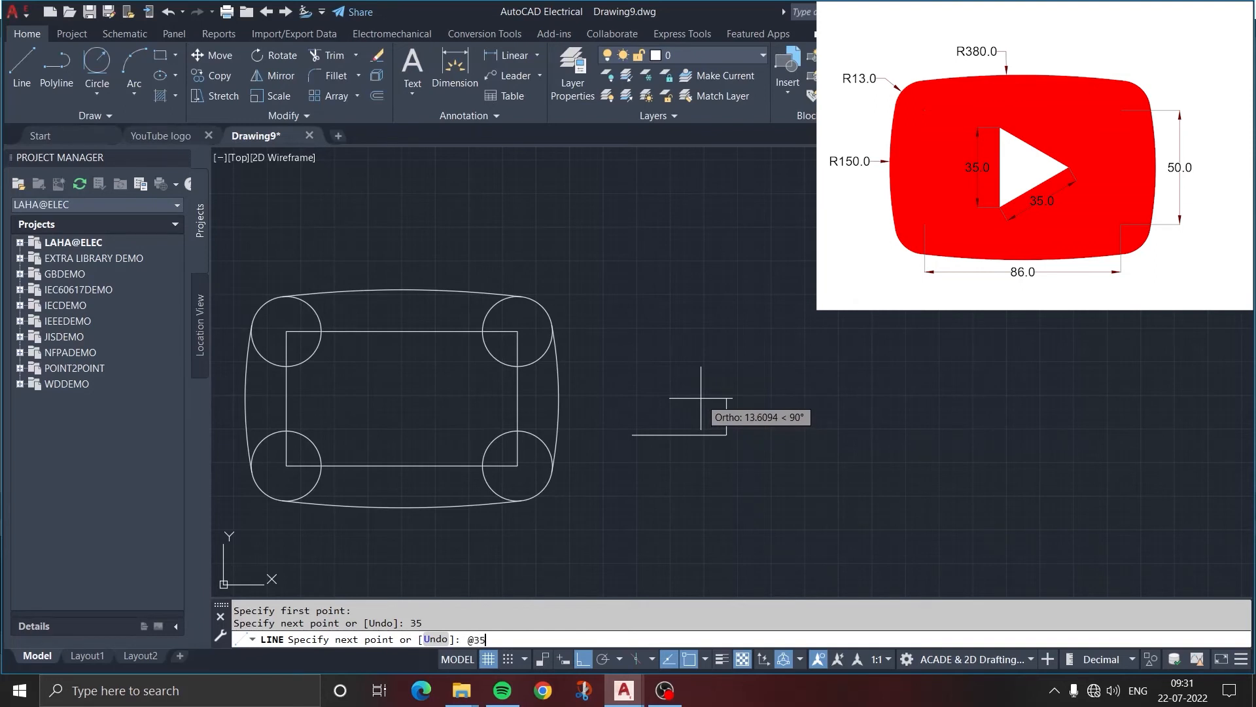
pyautogui.write('@35<120')
pyautogui.press('Return')
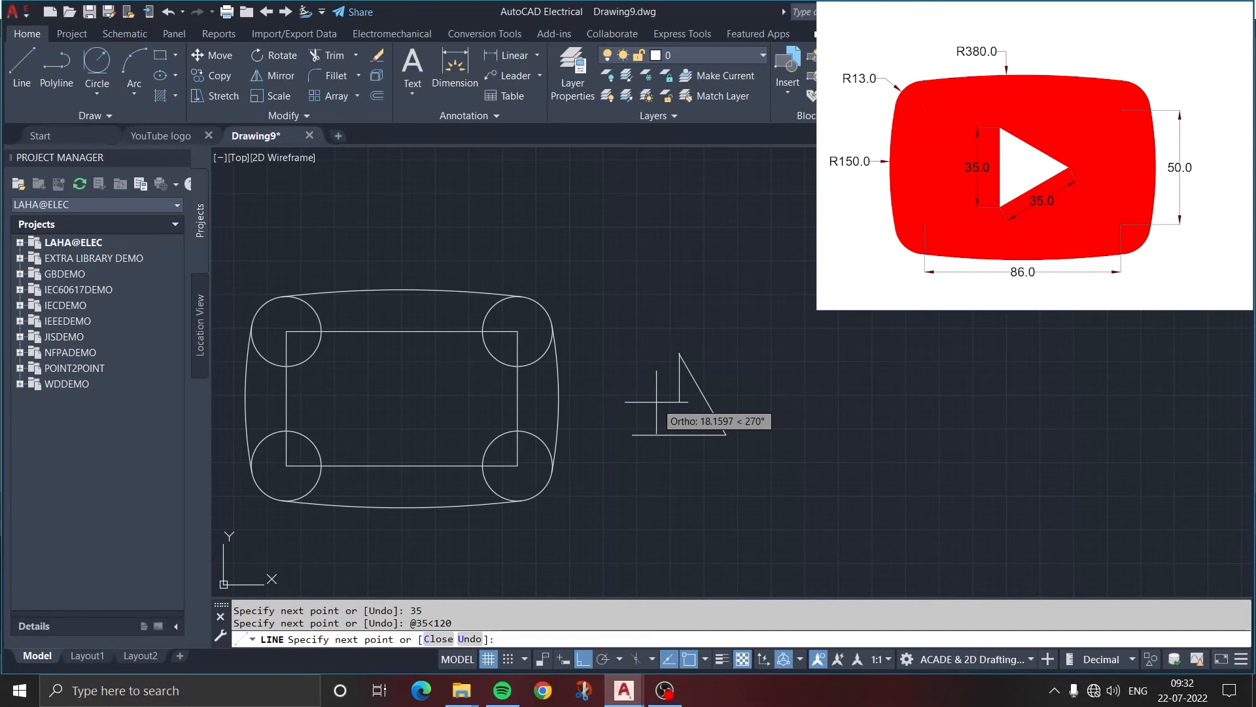
pyautogui.write('c')
pyautogui.press('Return')
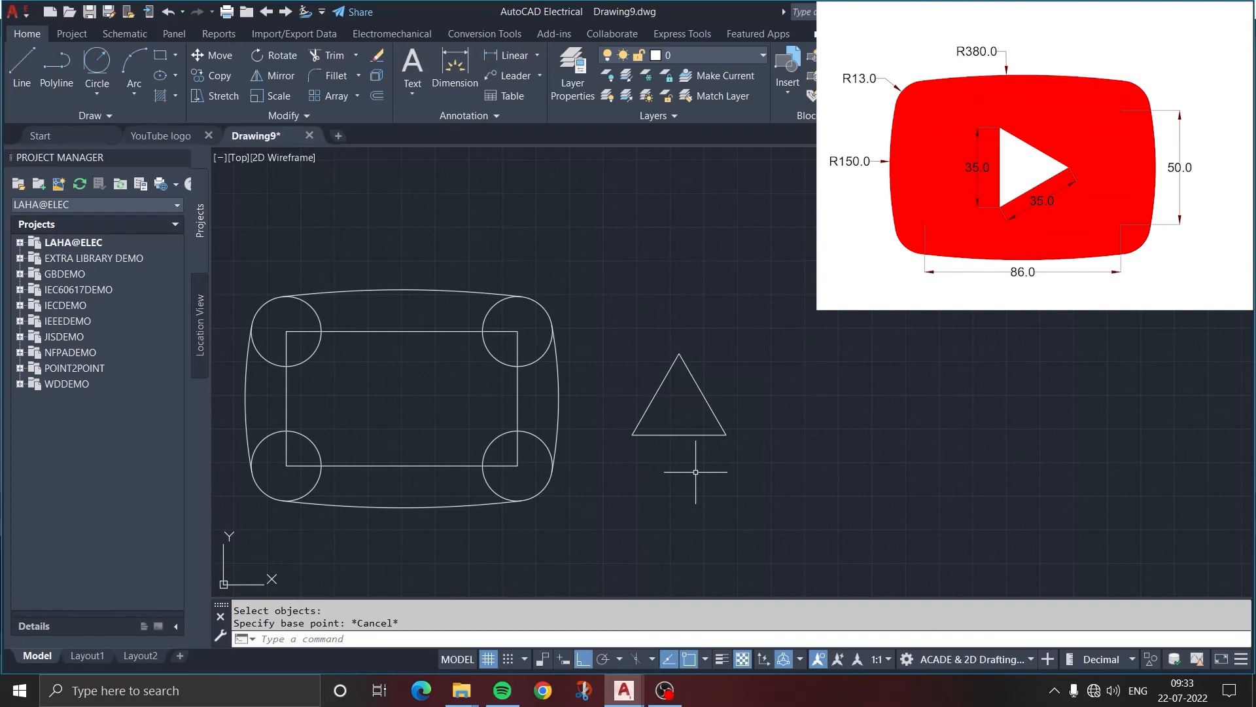
# Join the triangle's three lines into a single polyline.
pyautogui.write('J')
pyautogui.press('Return')
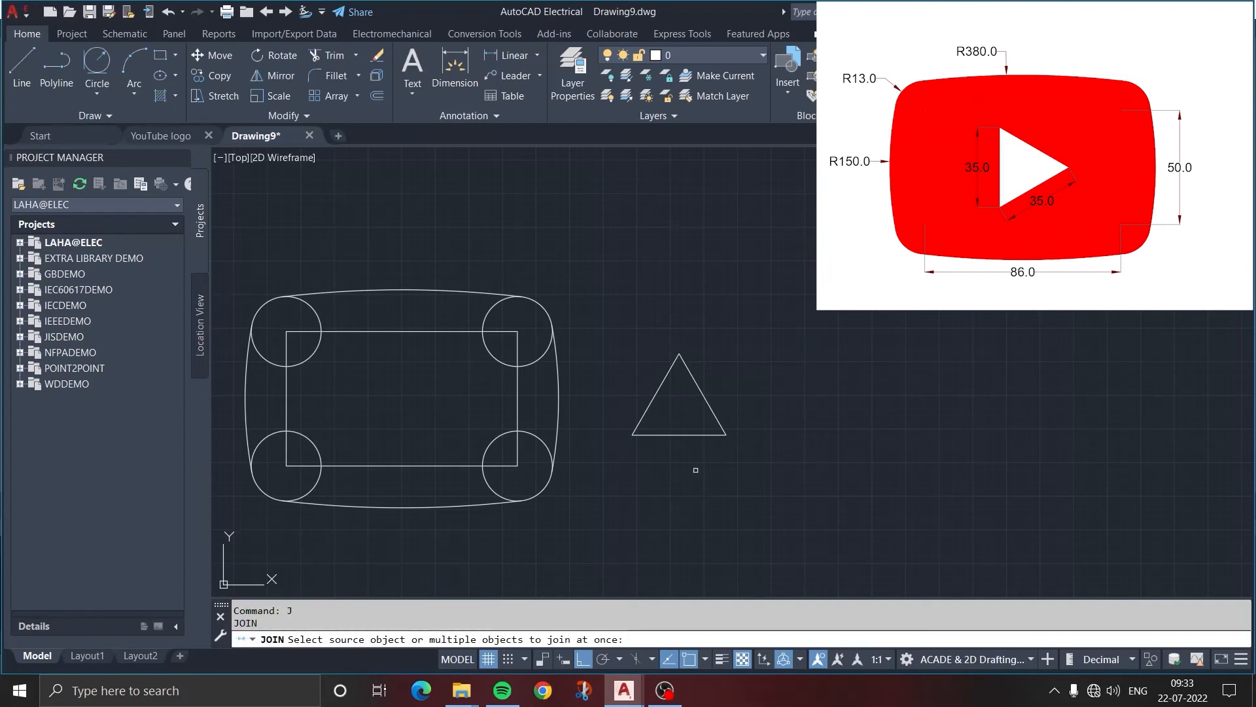
pyautogui.click(737, 465)
pyautogui.click(632, 356)
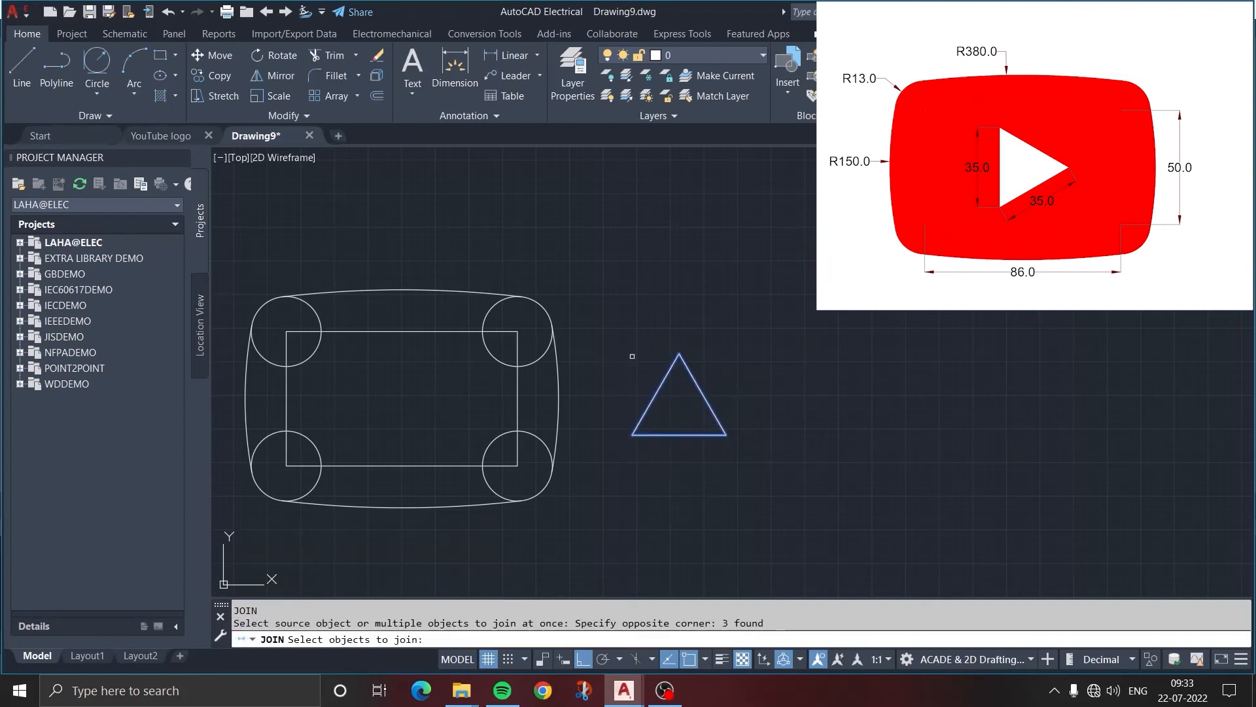
pyautogui.press('Return')
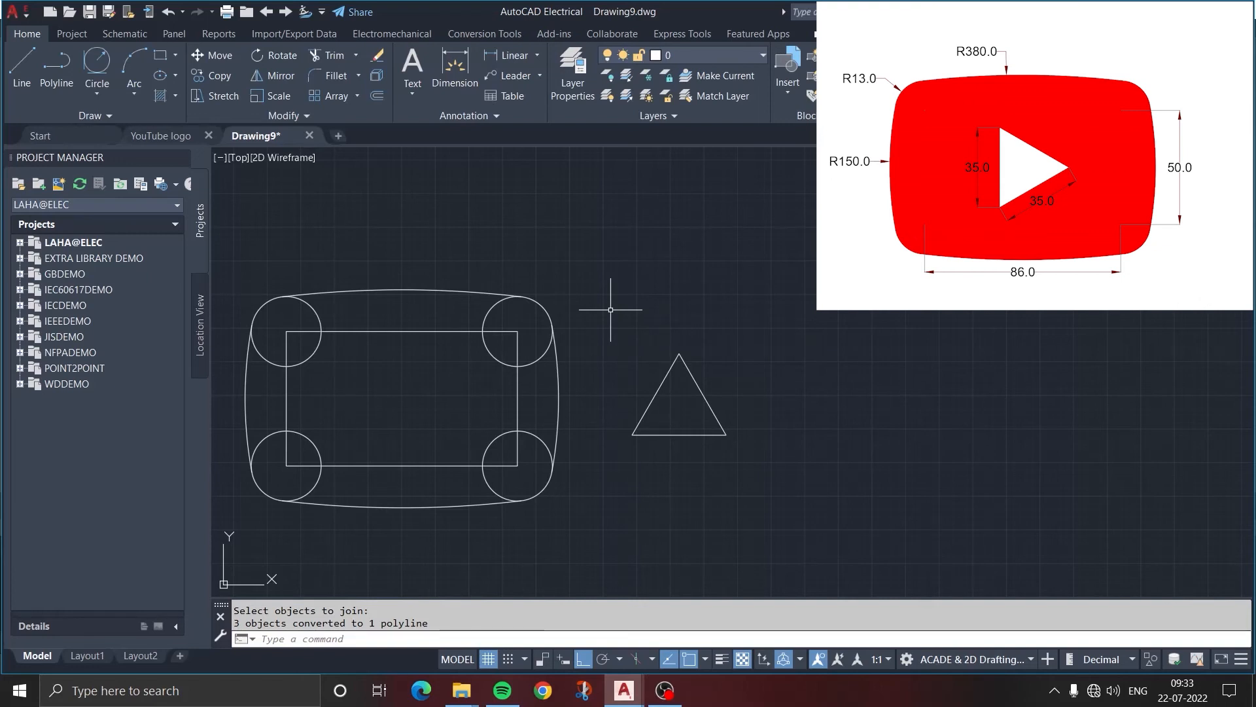
# Rotate the triangle 90° clockwise about its centroid so that its apex points right.
pyautogui.write('ro')
pyautogui.press('Return')
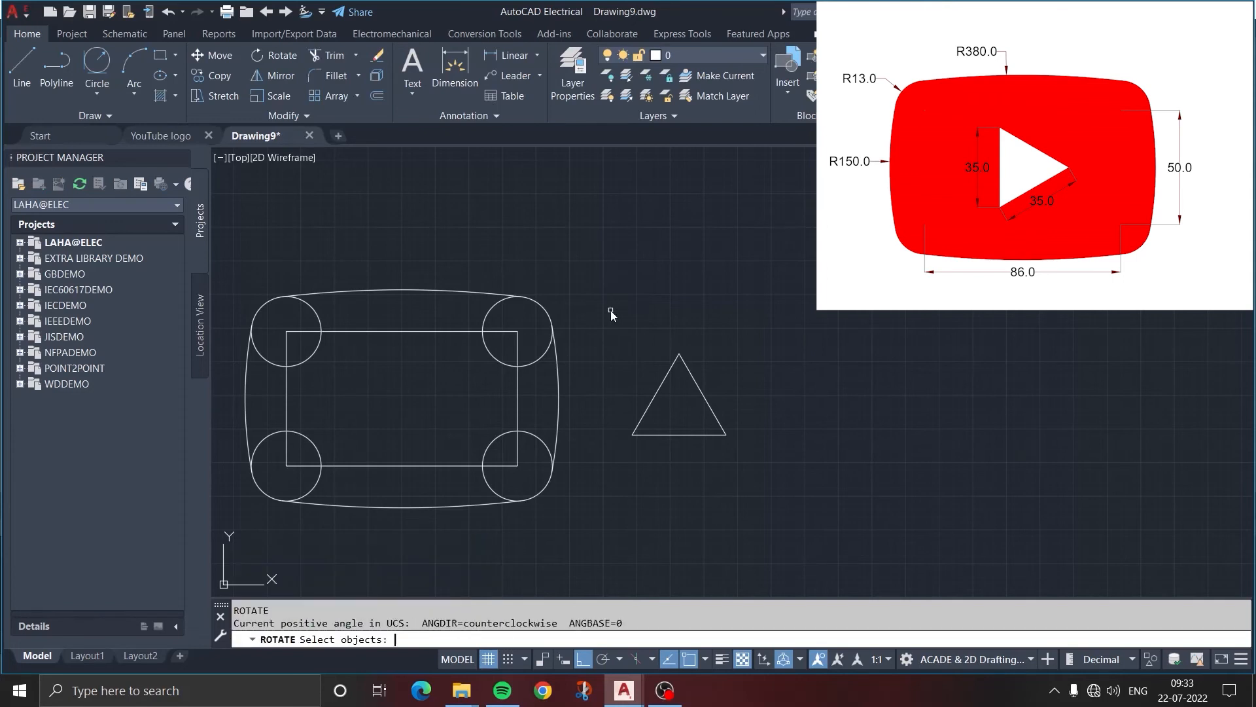
pyautogui.click(718, 423)
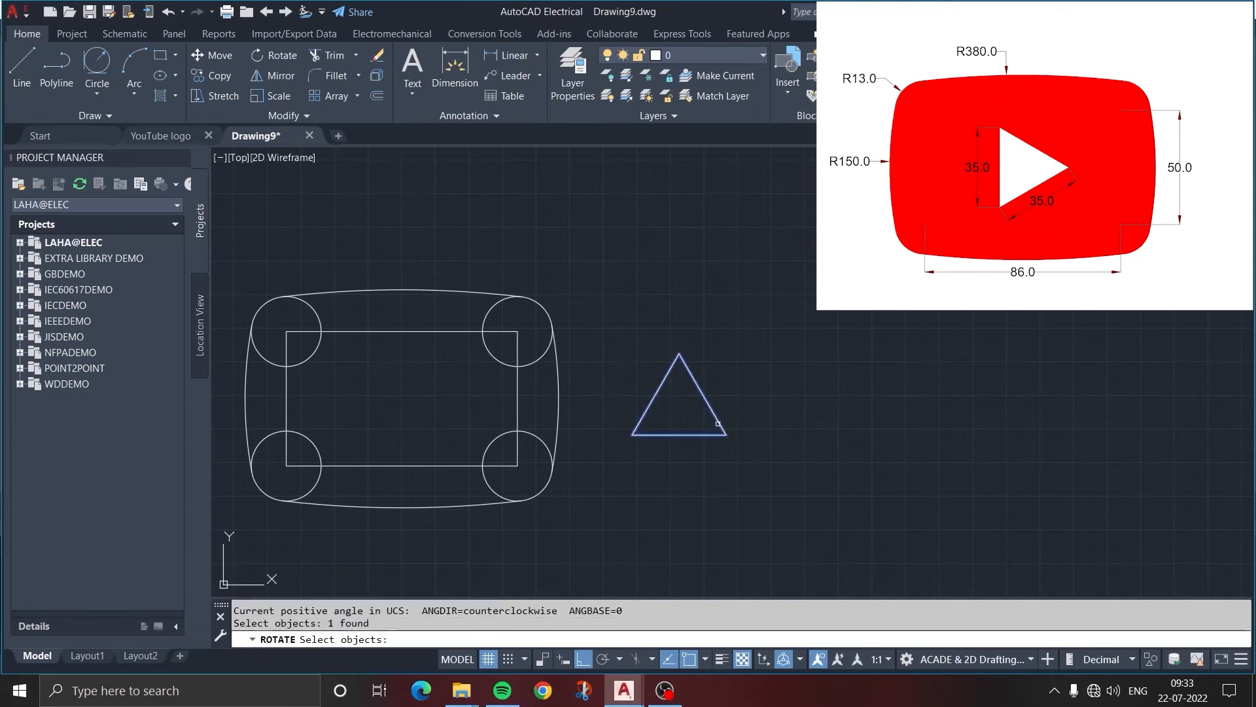
pyautogui.press('Return')
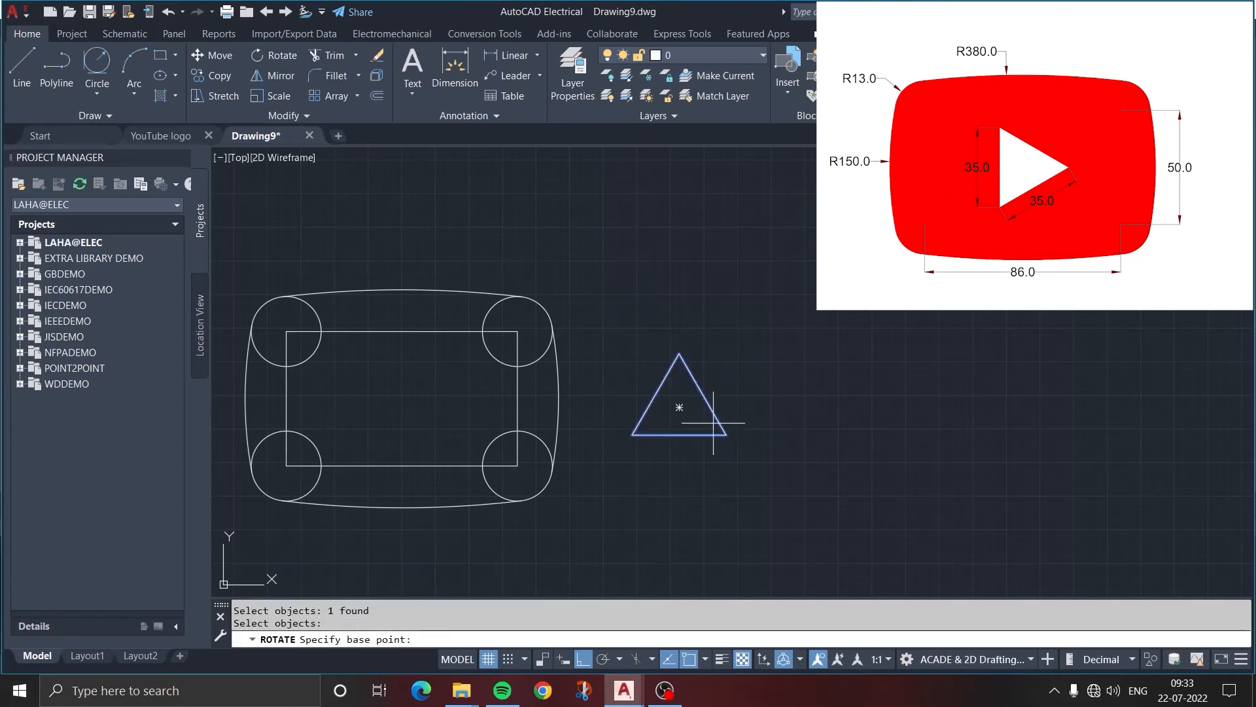
pyautogui.click(679, 407)
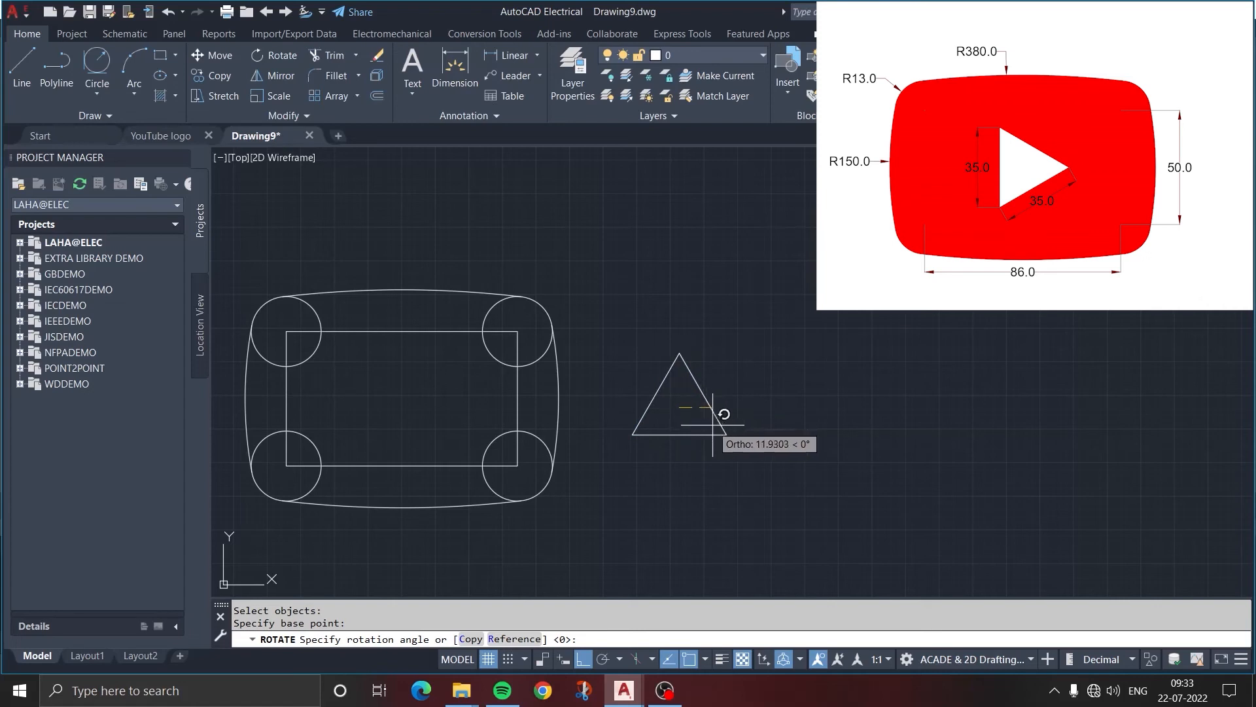
pyautogui.click(724, 488)
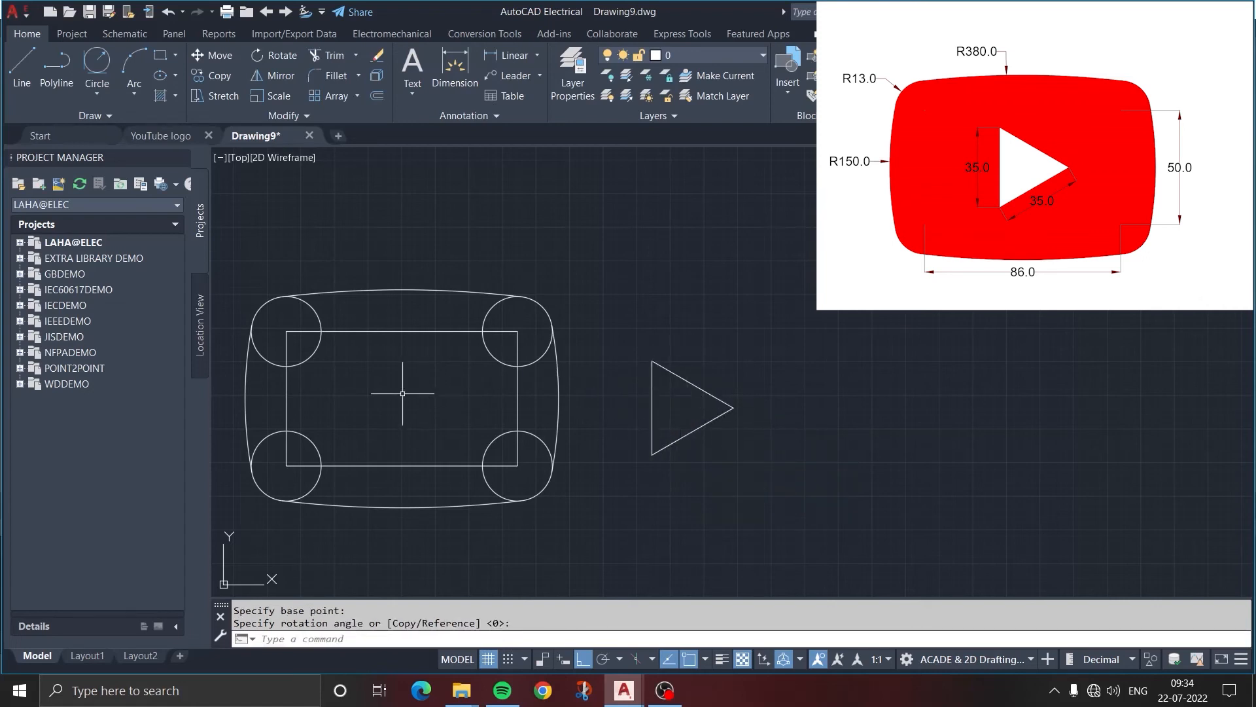
# Move the triangle by its centroid to the centre of the rectangle, with Ortho off.
pyautogui.click(220, 61)
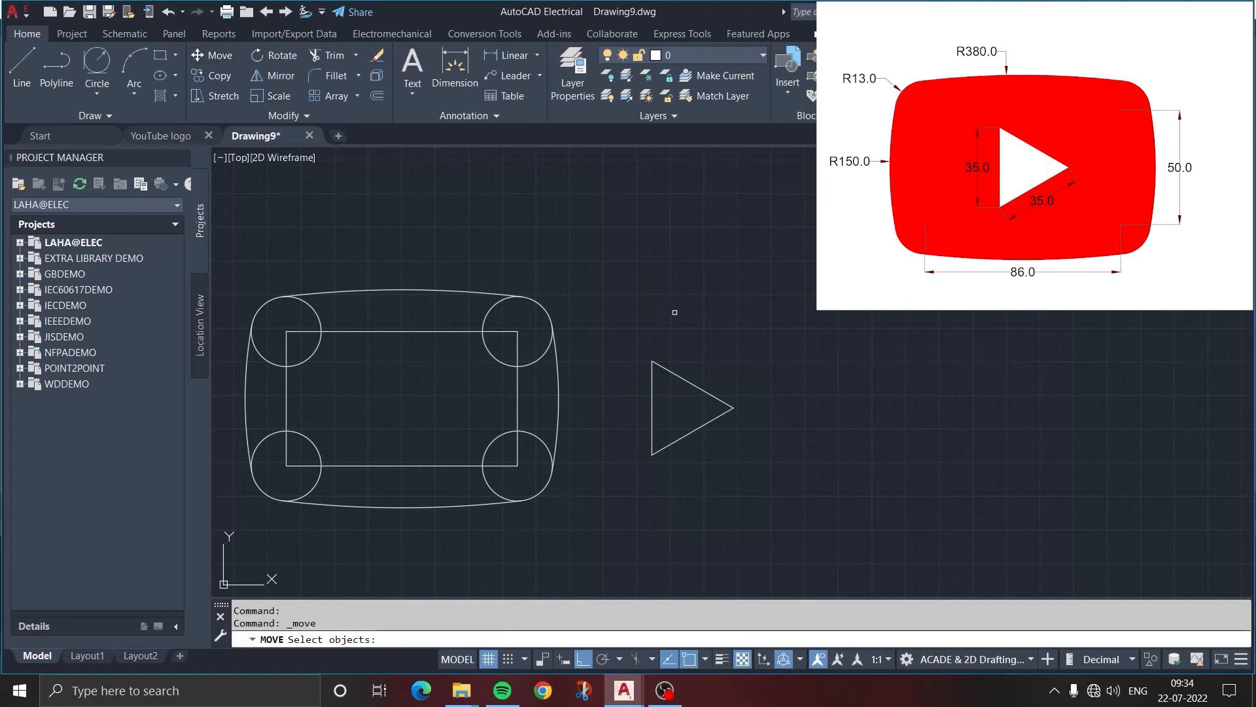
pyautogui.click(682, 377)
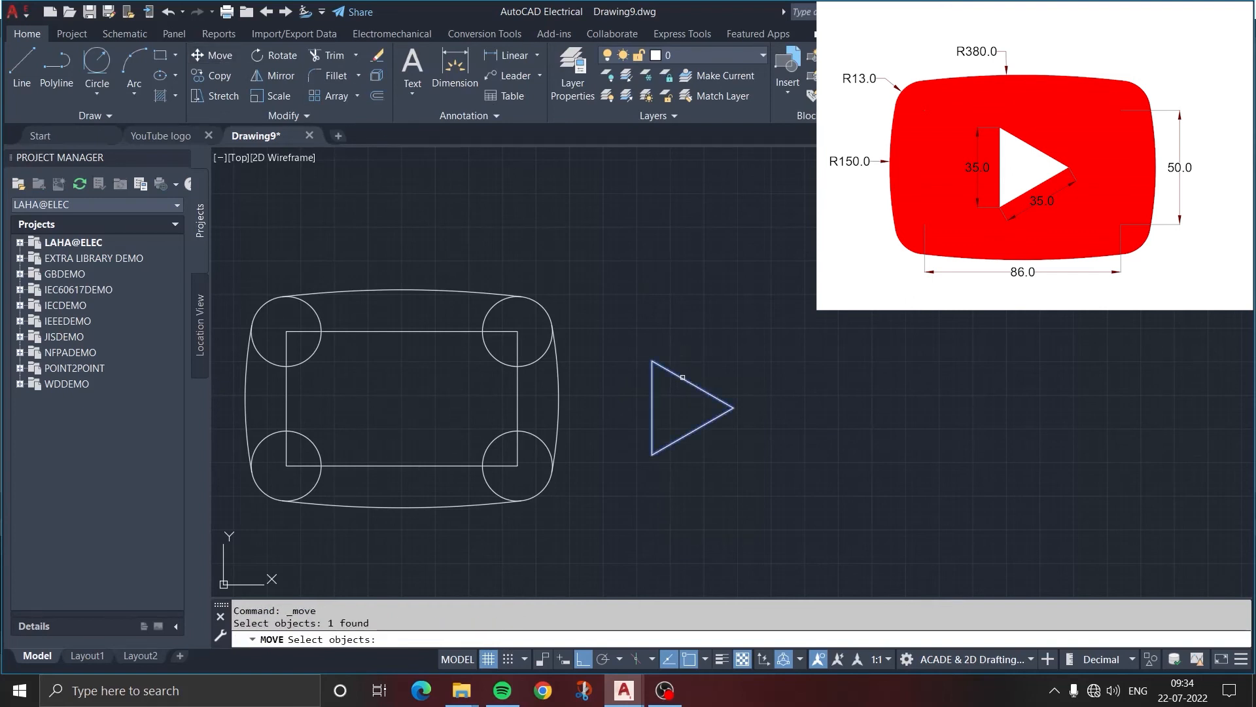
pyautogui.press('Return')
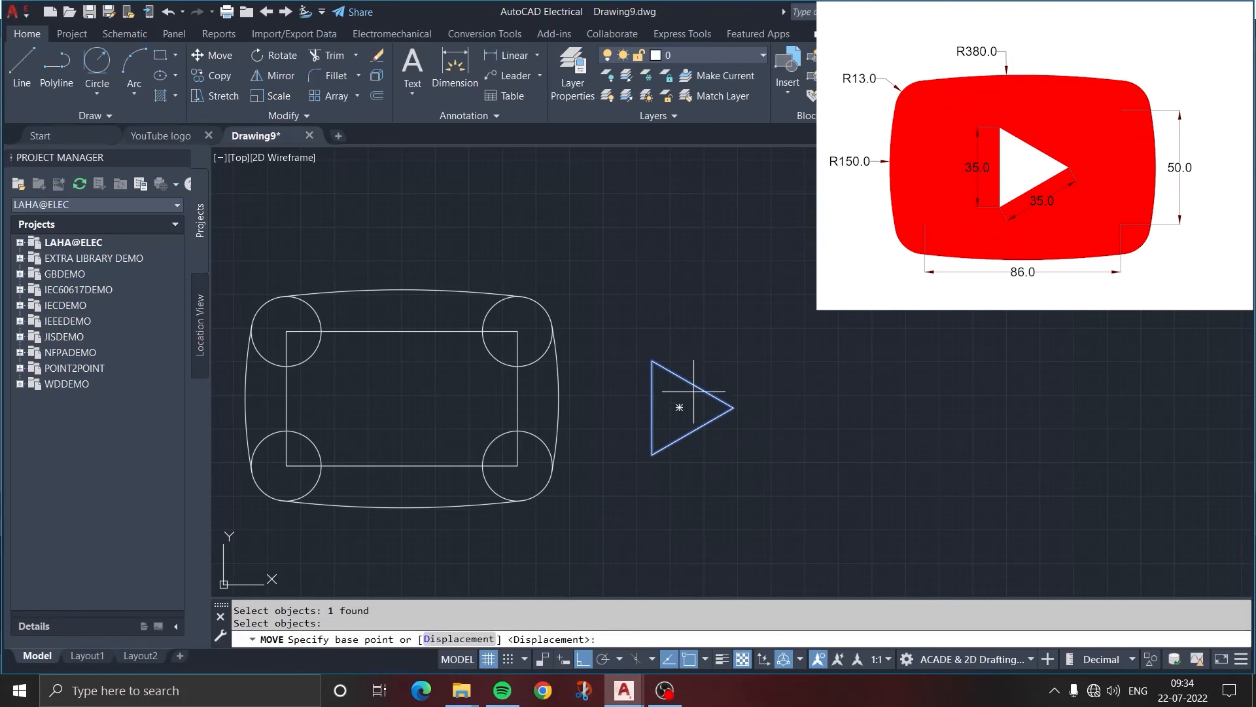
pyautogui.click(679, 407)
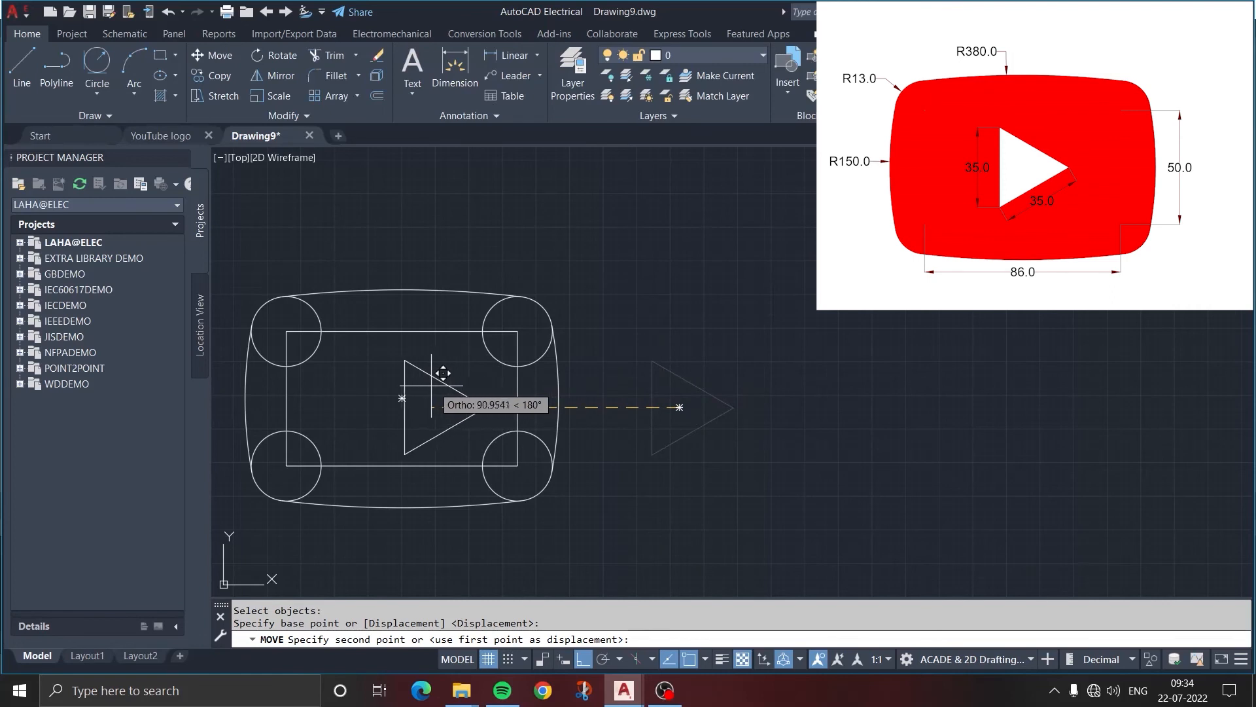
pyautogui.press('F8')
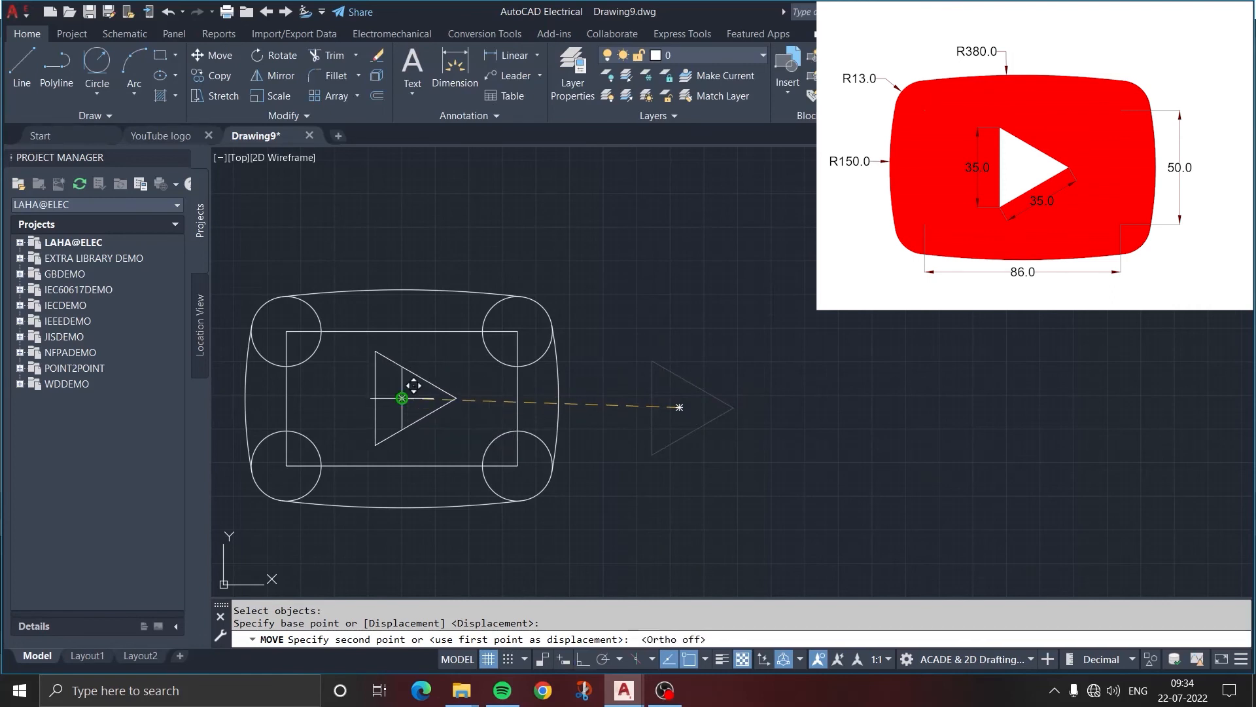
pyautogui.click(403, 397)
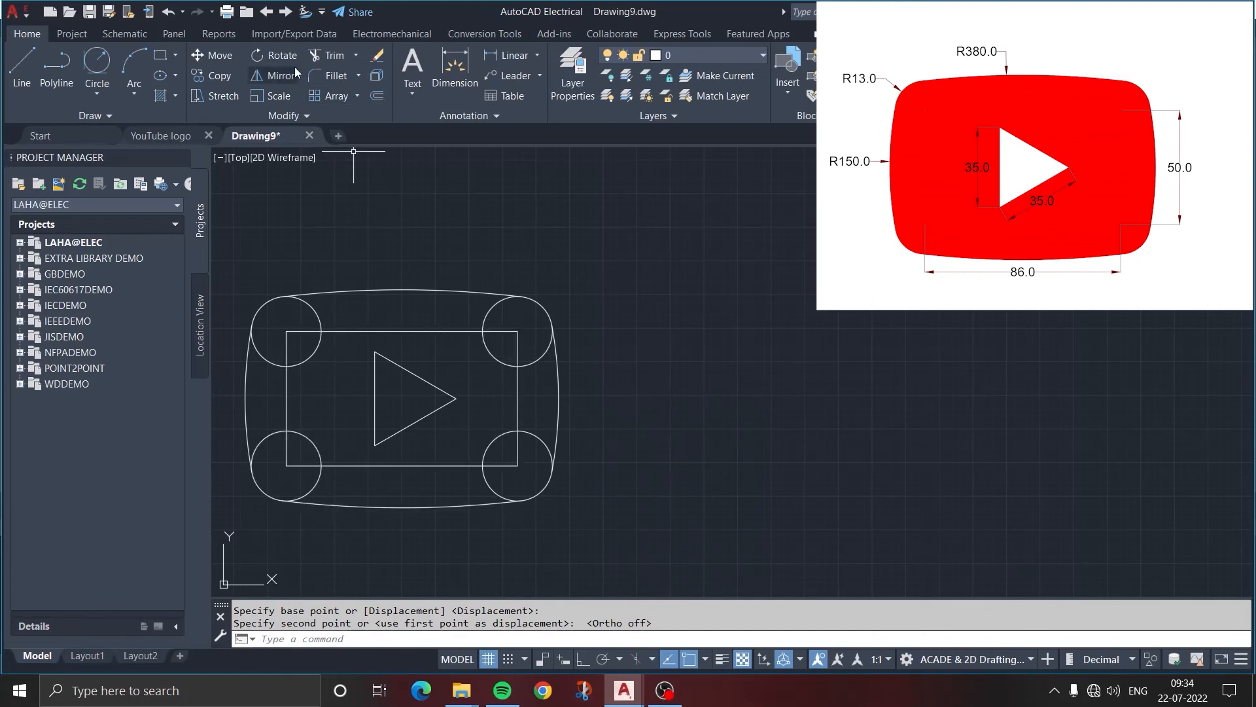
# Trim away the inner rectangle and the inner portions of the four corner circles, keeping only the rounded outline and triangle.
pyautogui.click(336, 61)
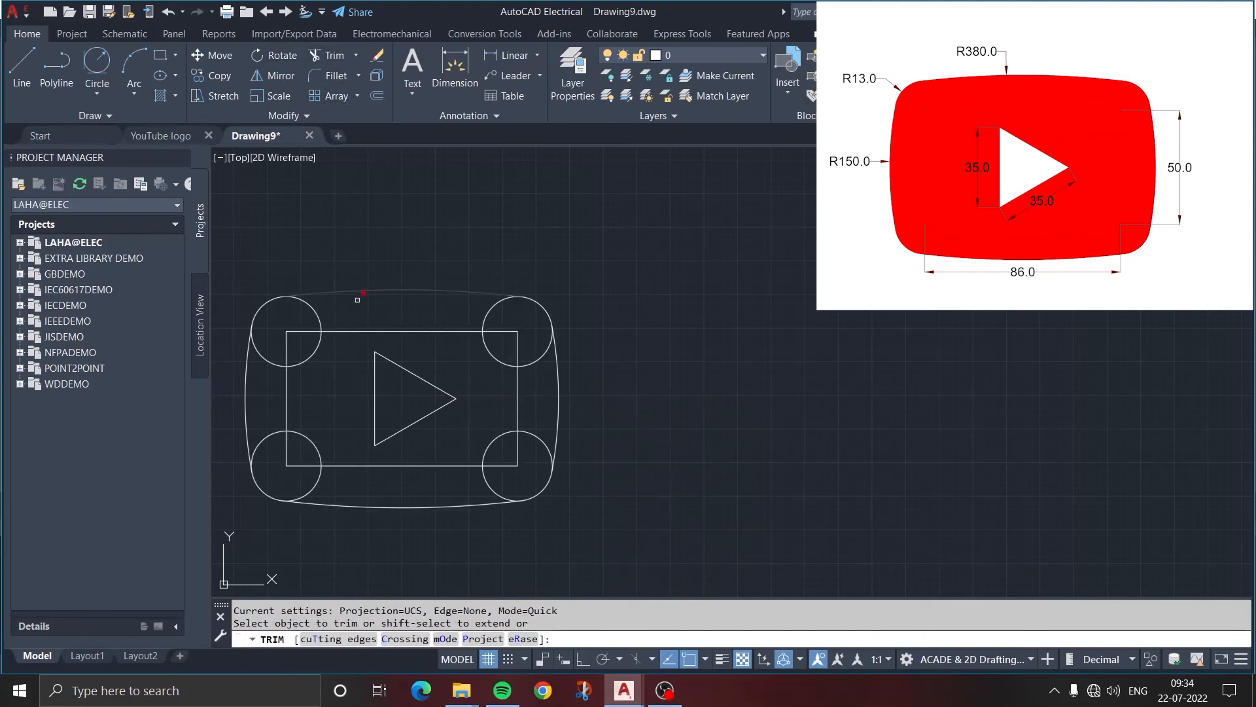
pyautogui.moveTo(382, 312)
pyautogui.mouseDown()
pyautogui.moveTo(335, 316)
pyautogui.moveTo(265, 376)
pyautogui.moveTo(282, 449)
pyautogui.moveTo(343, 475)
pyautogui.moveTo(458, 477)
pyautogui.mouseUp()
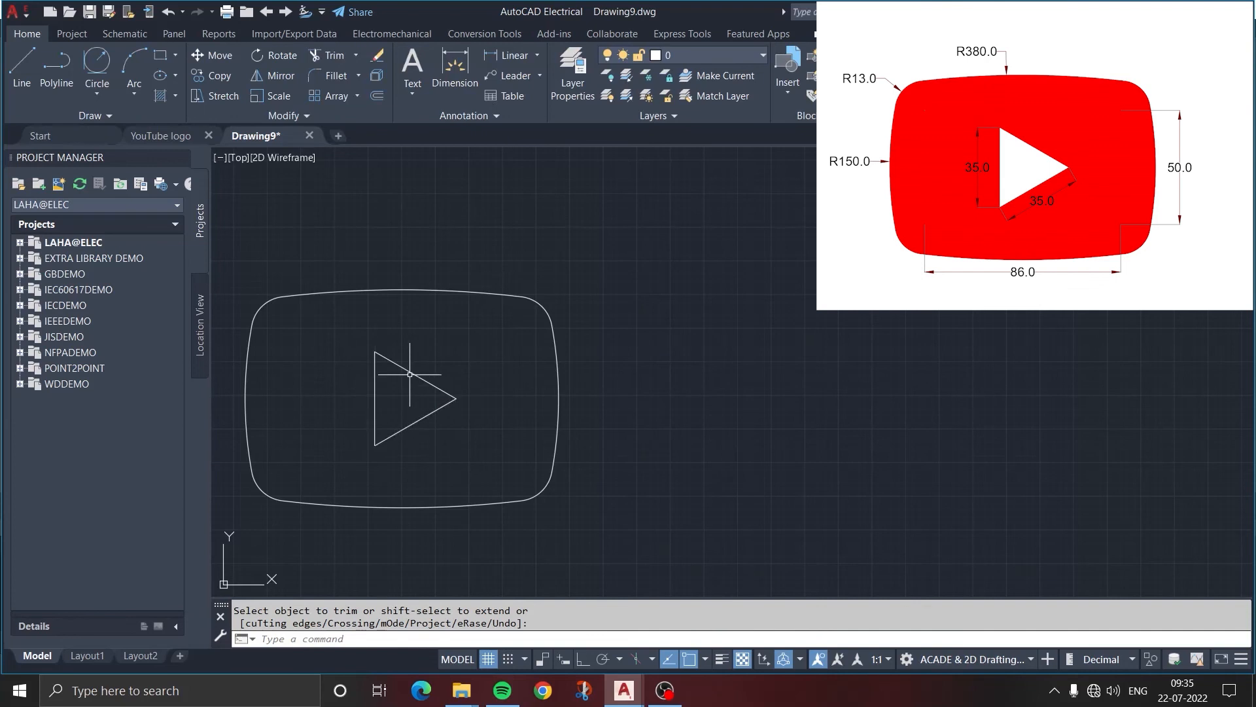
# Fill the area between the rounded outline and the triangle with a solid red hatch.
pyautogui.click(159, 100)
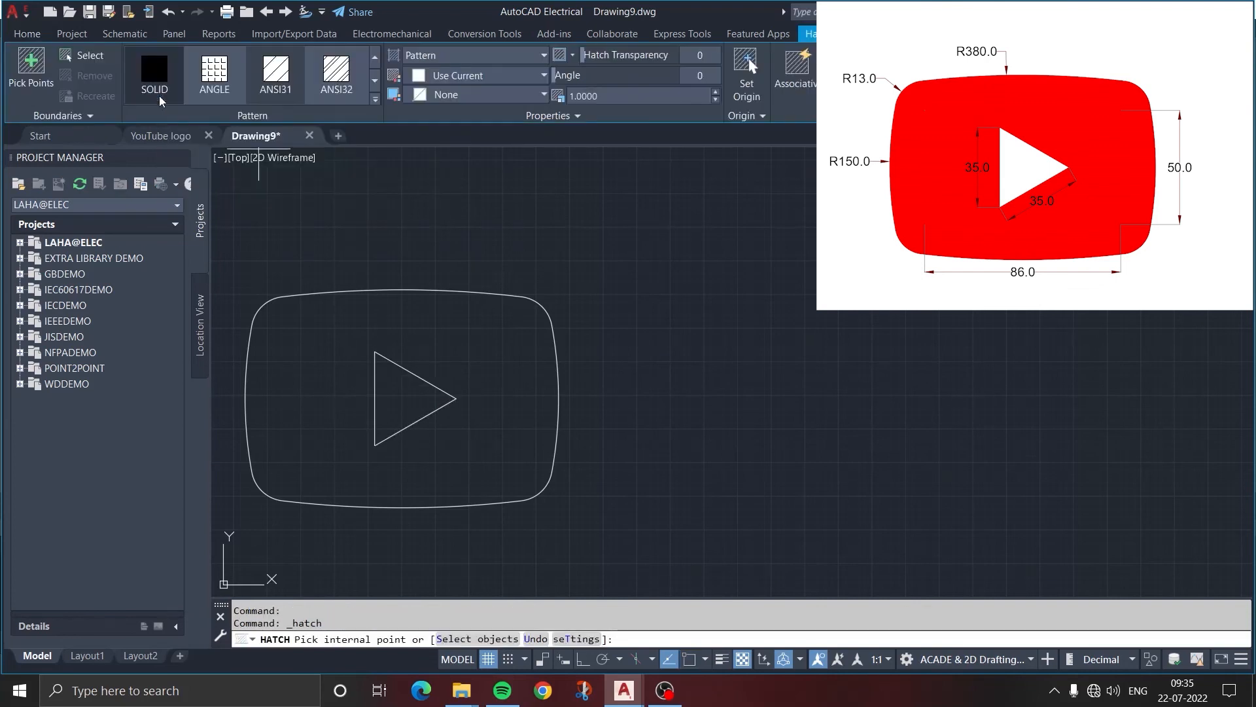
pyautogui.click(445, 58)
pyautogui.click(429, 74)
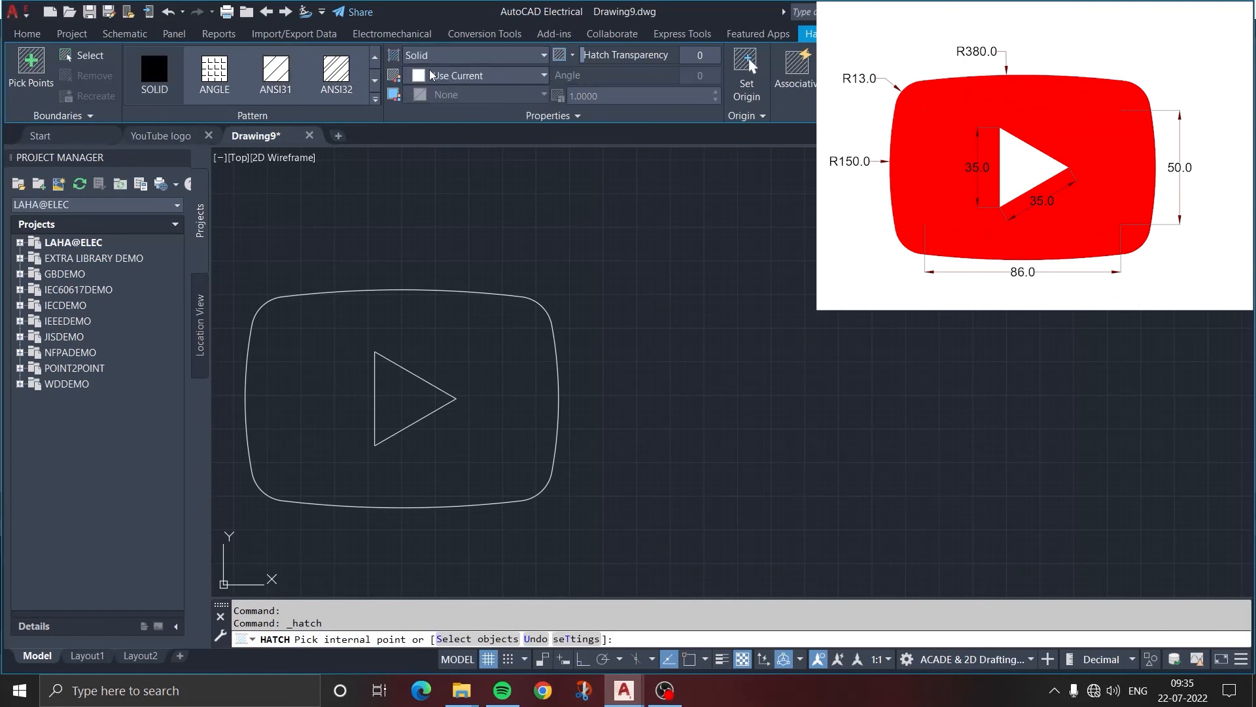
pyautogui.click(487, 79)
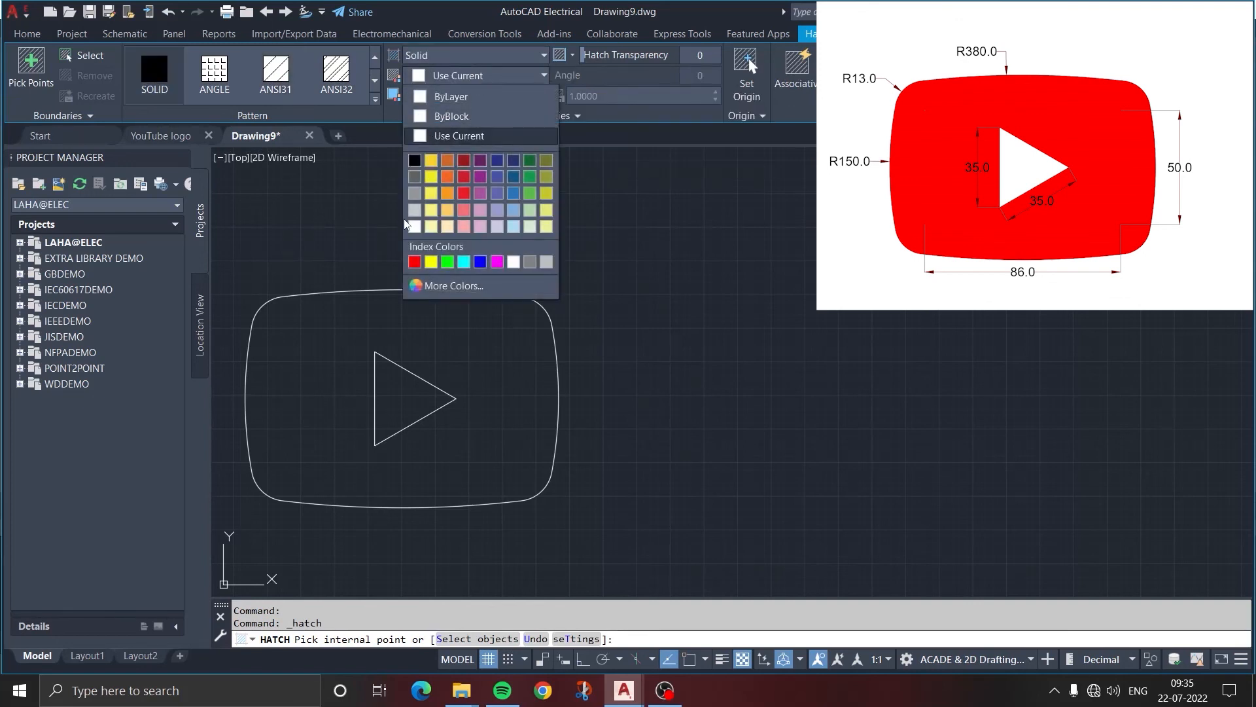
pyautogui.click(415, 262)
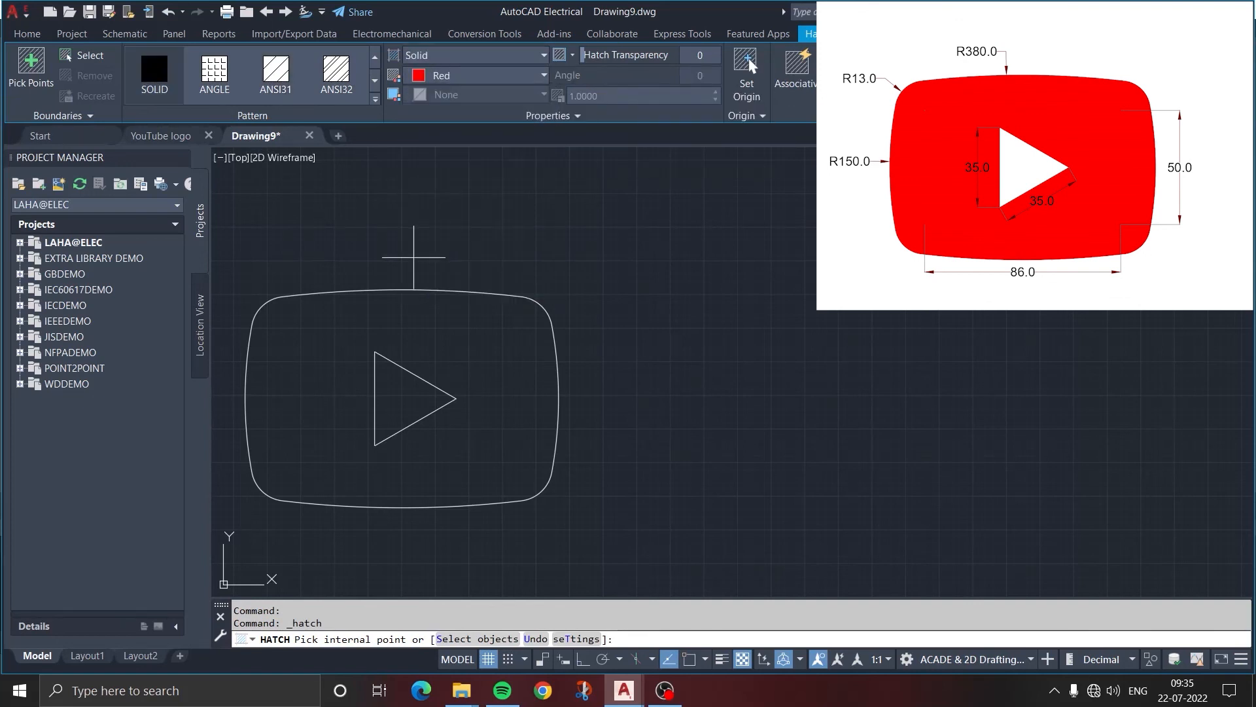
pyautogui.click(323, 326)
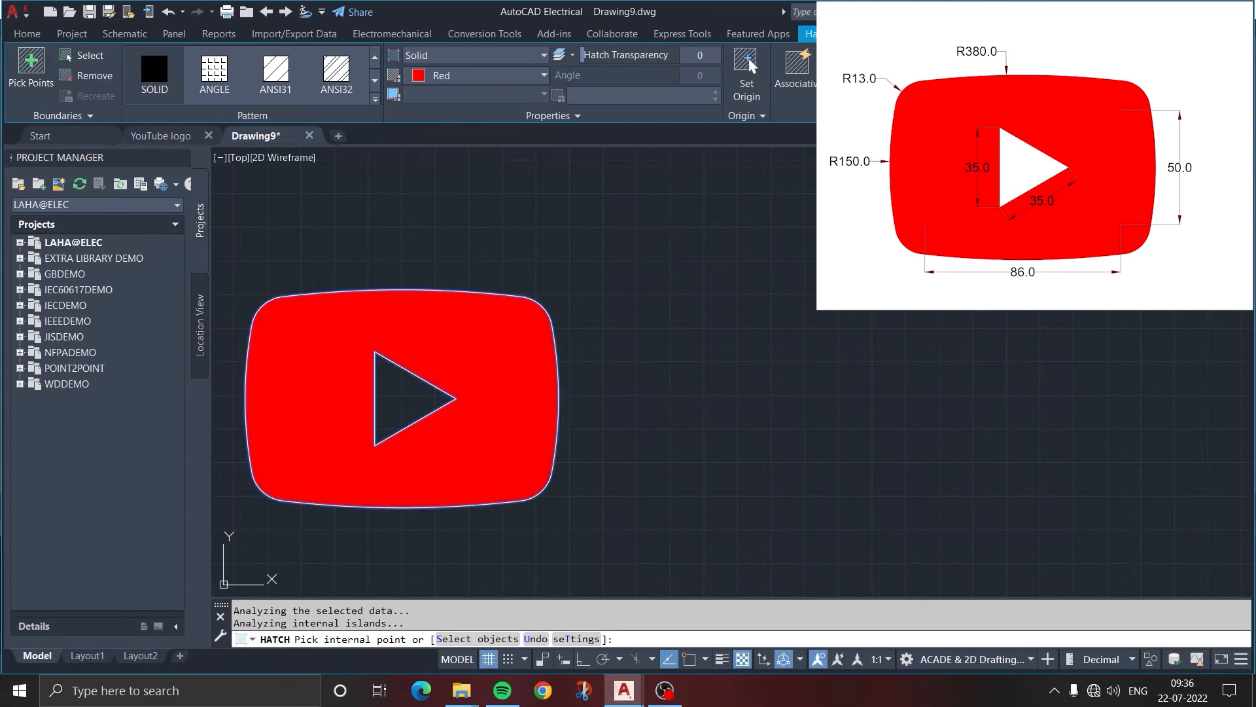
pyautogui.press('Return')
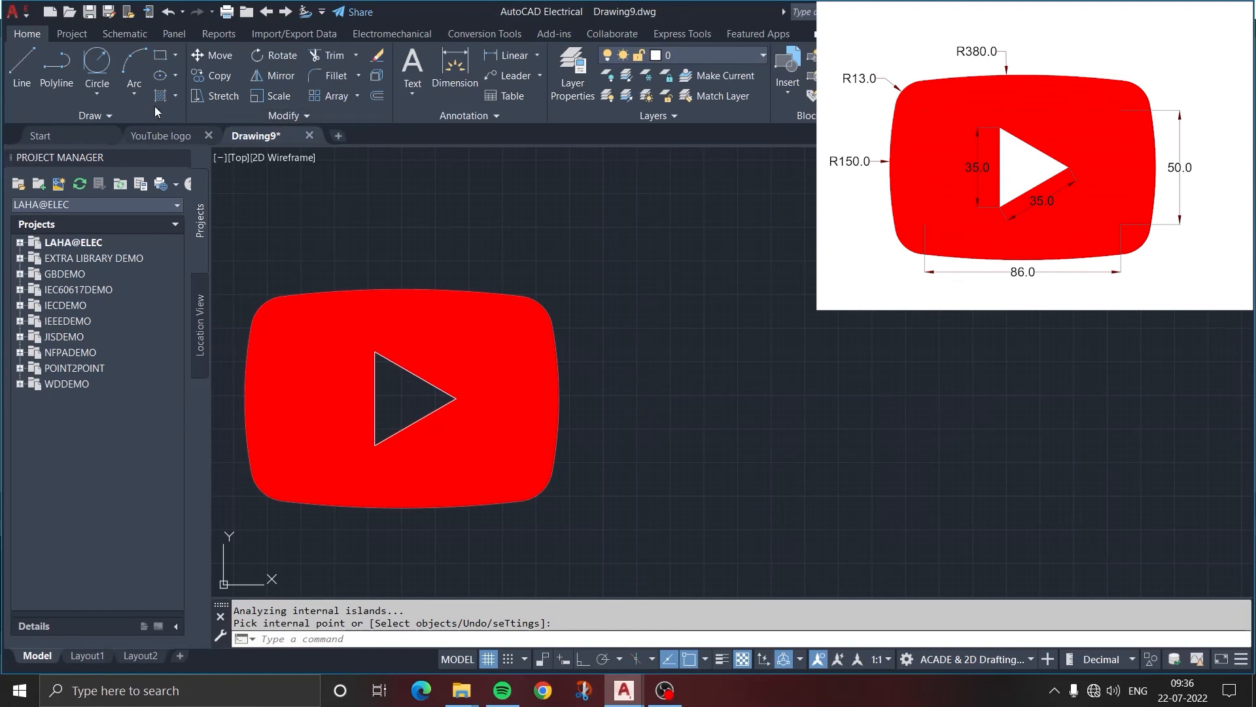
# Start another hatch of the Solid type and open the choices for its colour.
pyautogui.click(161, 97)
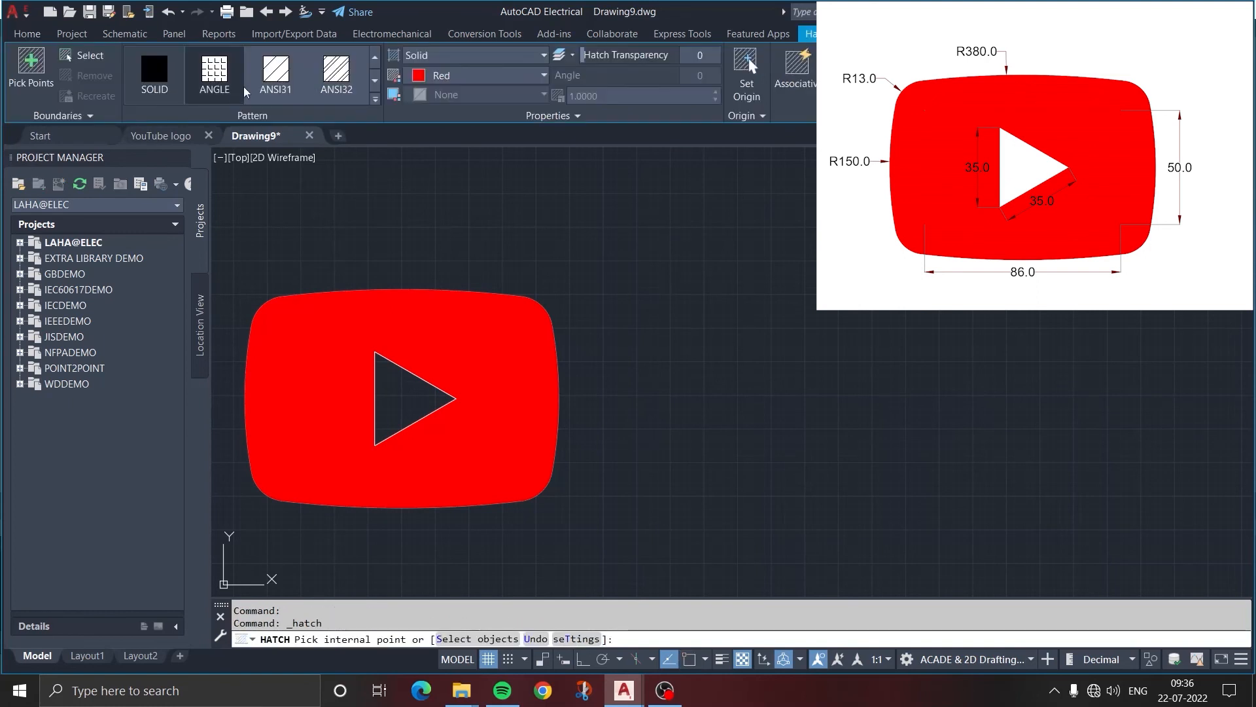
pyautogui.click(436, 59)
pyautogui.click(434, 76)
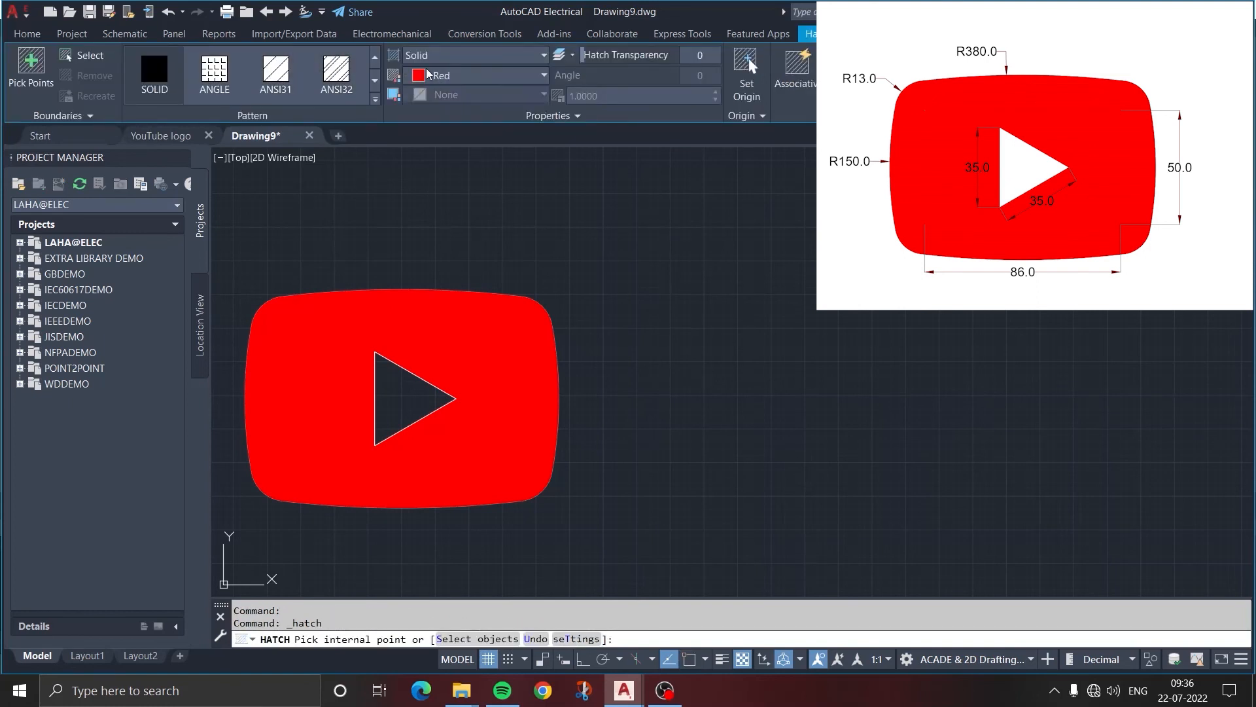
pyautogui.click(434, 77)
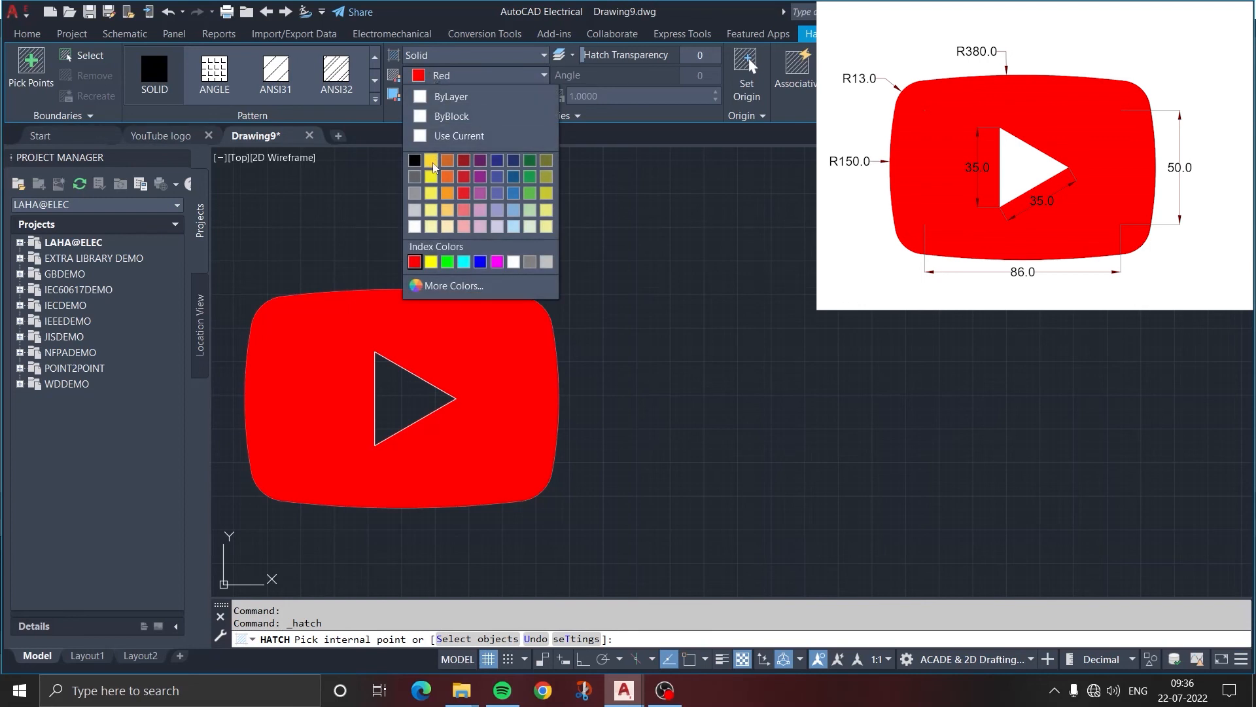